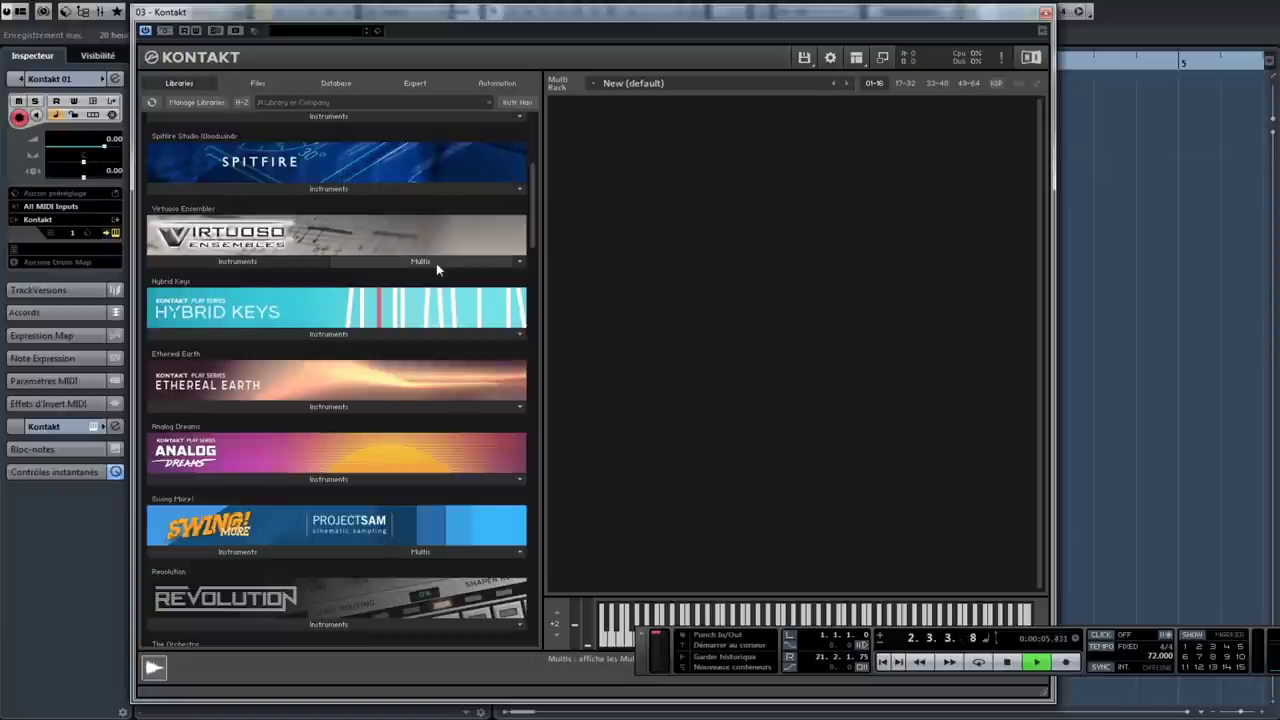
- Browse the Virtuoso Ensembles library's Ensembles folder, highlighting its brass, choir, percussion, strings and woodwind instruments one after another
{"action": "left_click", "coordinate": [313, 264]}
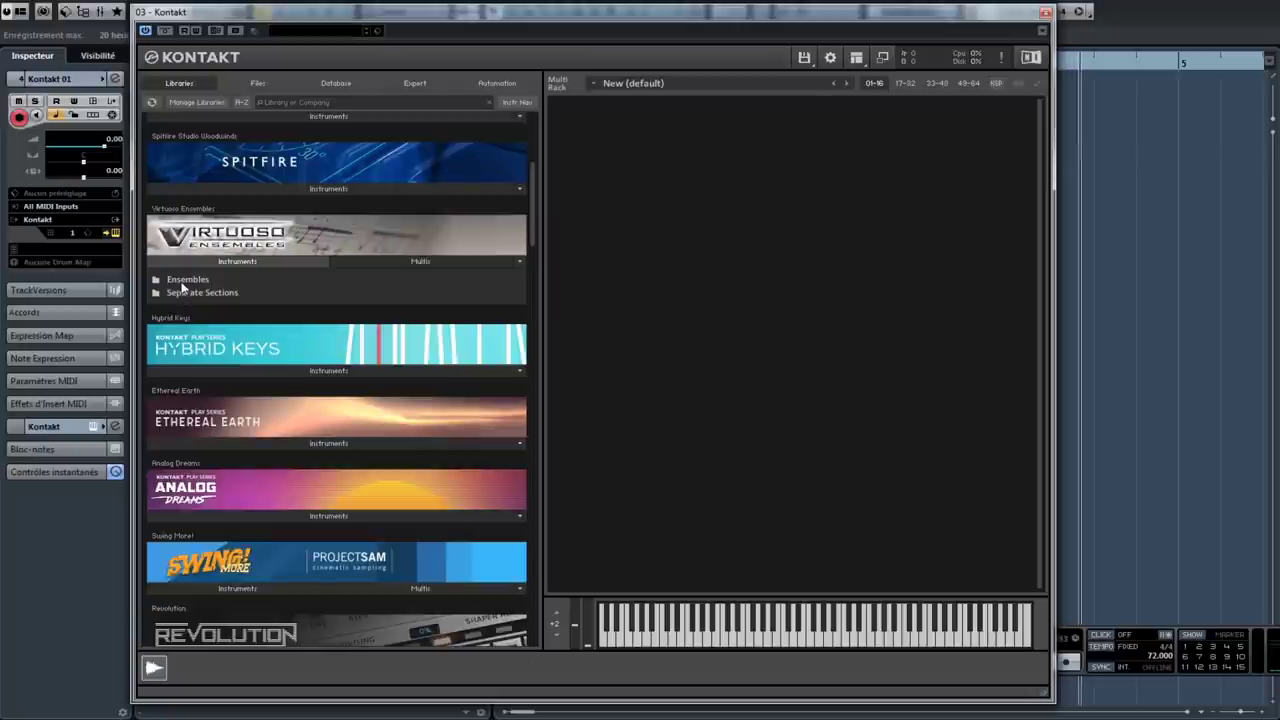
{"action": "left_click", "coordinate": [181, 284]}
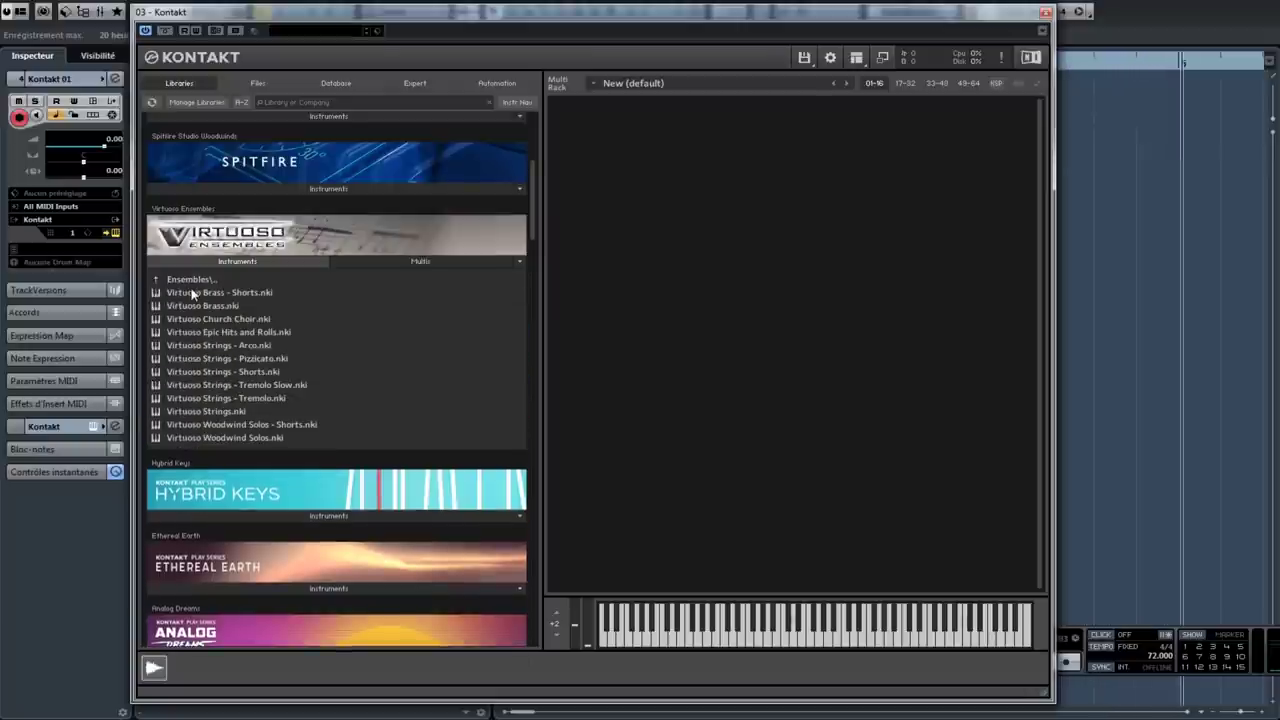
{"action": "left_click", "coordinate": [196, 293]}
{"action": "left_click", "coordinate": [199, 306]}
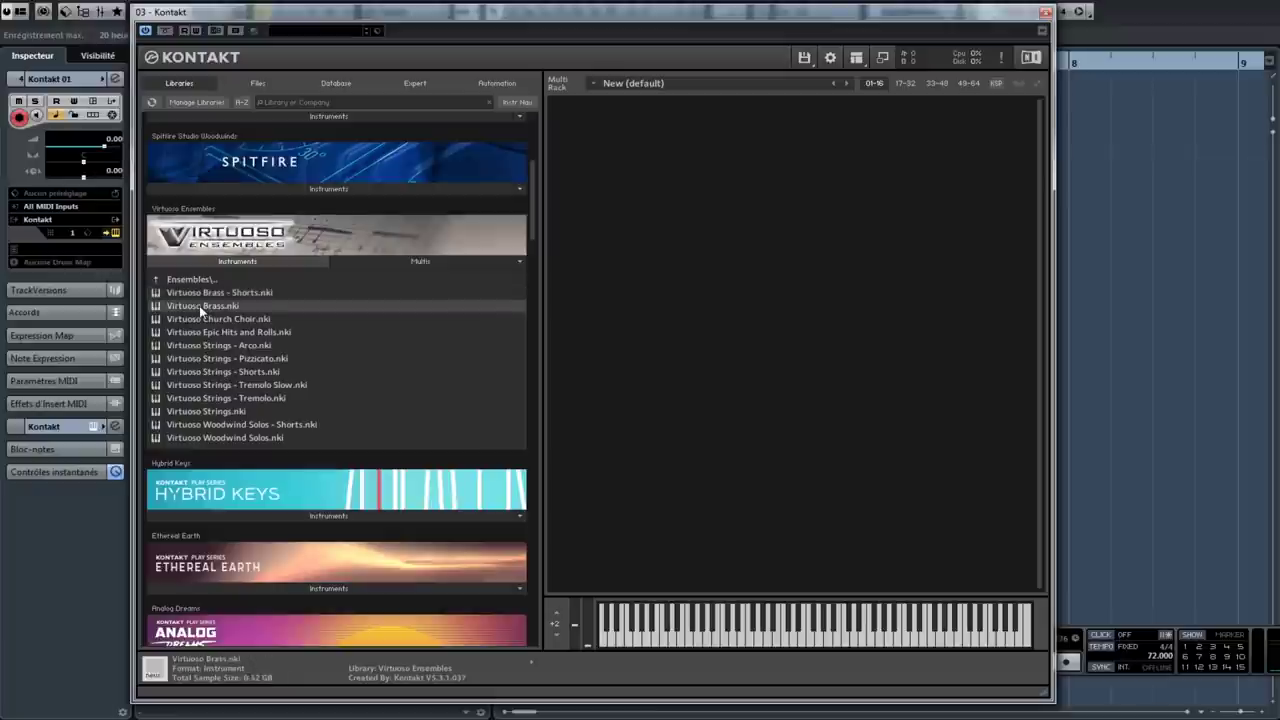
{"action": "left_click", "coordinate": [211, 320]}
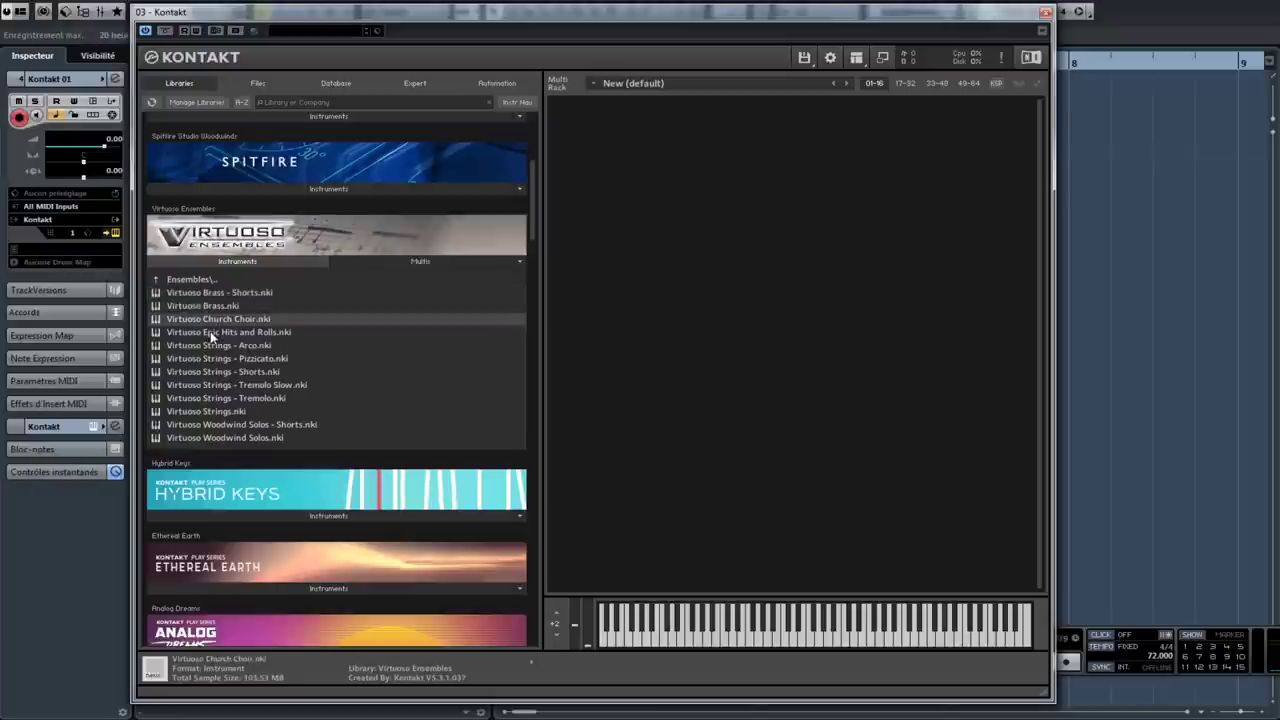
{"action": "left_click", "coordinate": [210, 331]}
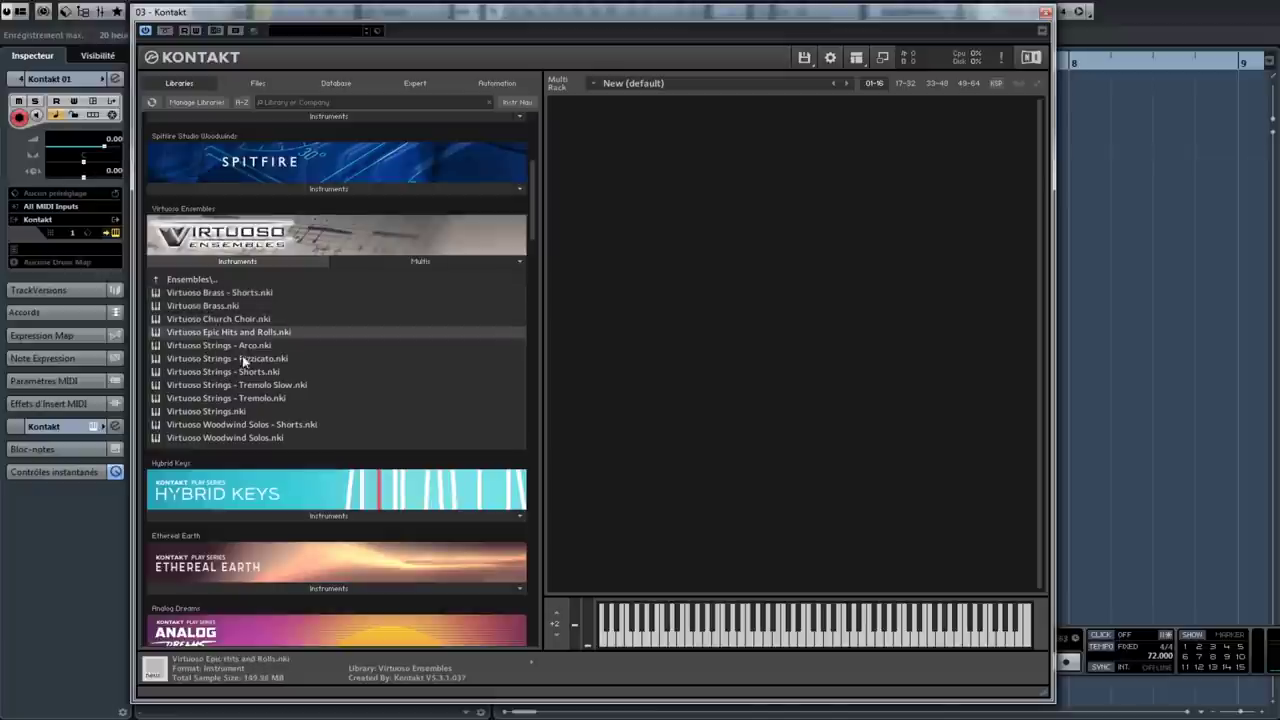
{"action": "left_click", "coordinate": [252, 349]}
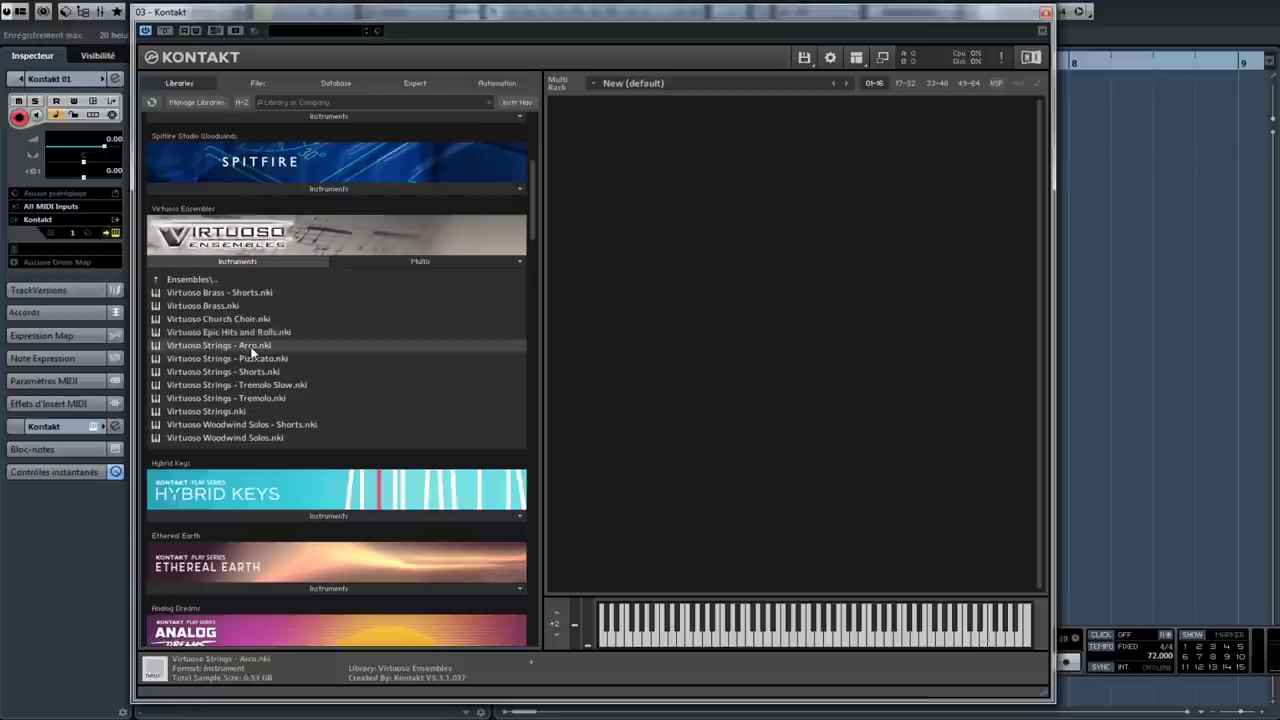
{"action": "left_click", "coordinate": [210, 359]}
{"action": "left_click", "coordinate": [220, 372]}
{"action": "left_click", "coordinate": [227, 385]}
{"action": "left_click", "coordinate": [227, 398]}
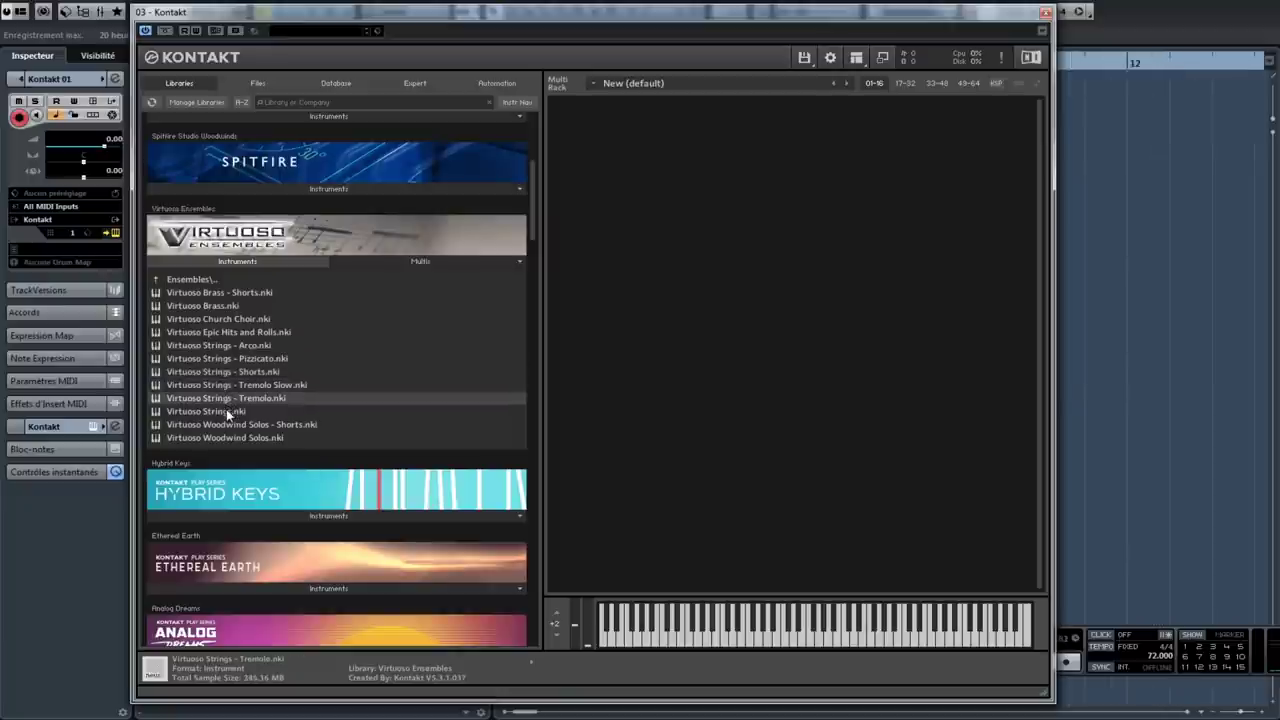
{"action": "left_click", "coordinate": [227, 411]}
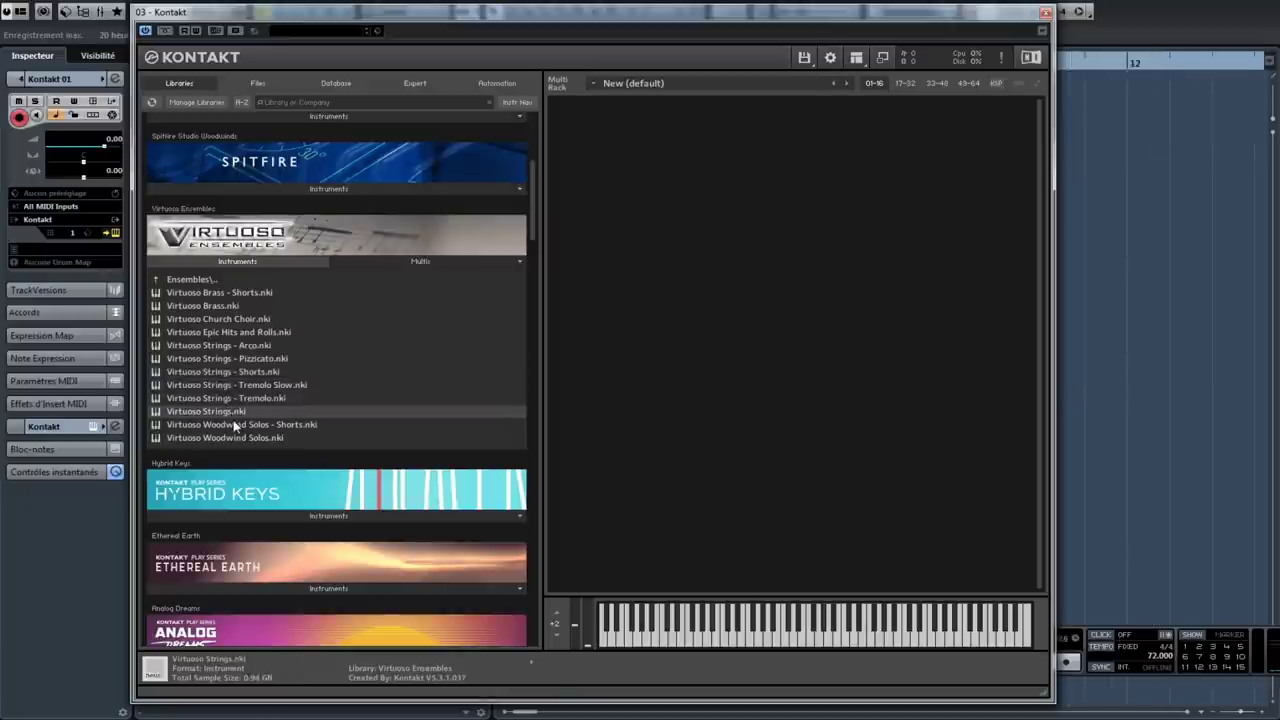
{"action": "left_click", "coordinate": [233, 423]}
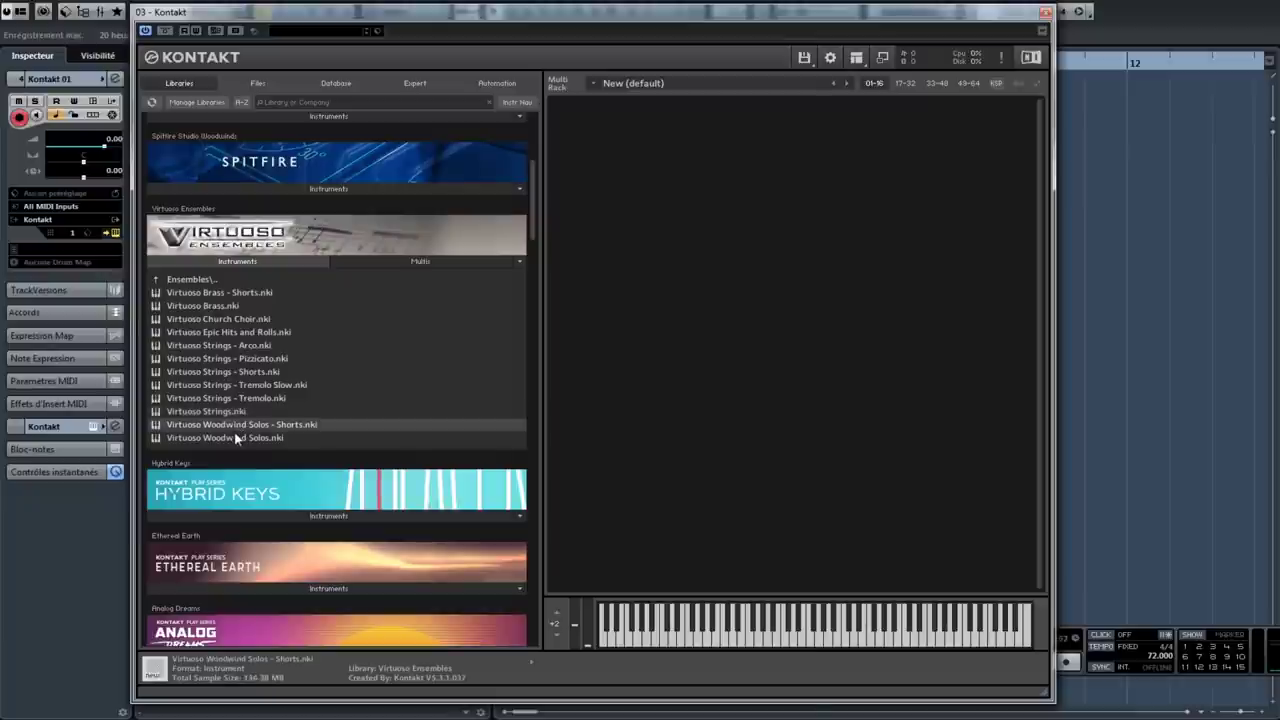
{"action": "left_click", "coordinate": [237, 440]}
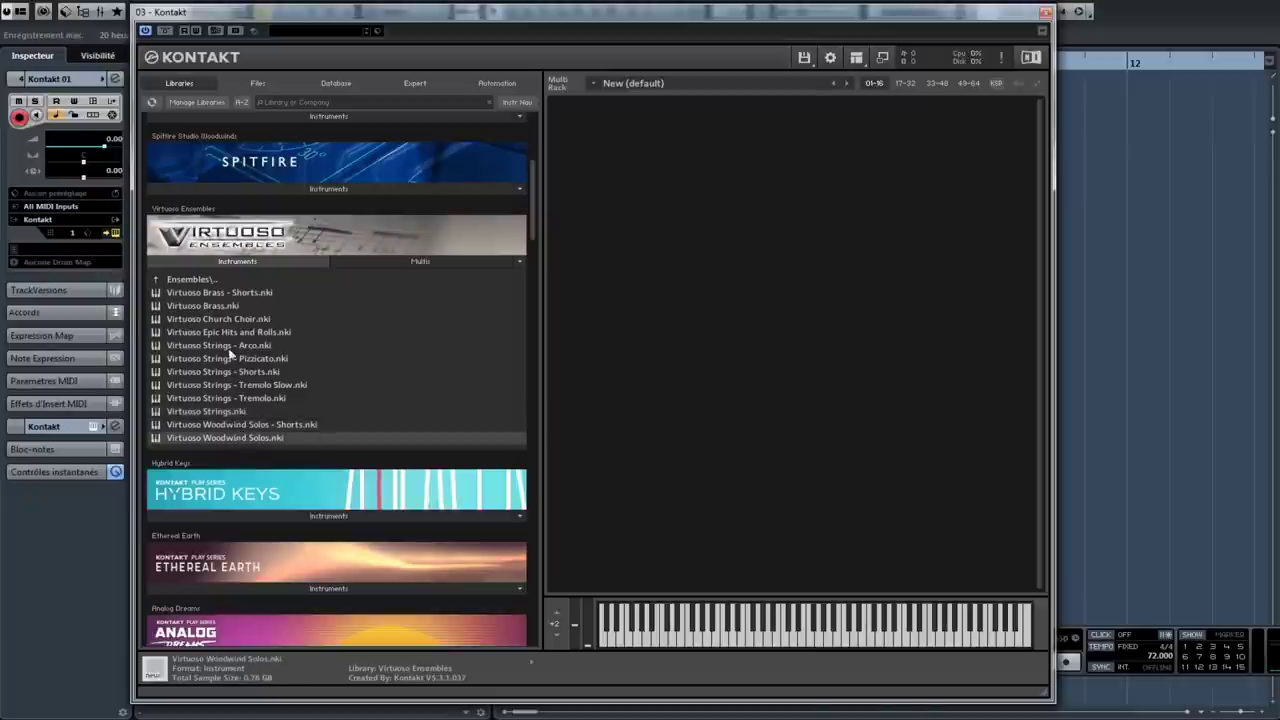
- Look through the Brass instruments in the Separate Sections folder of Virtuoso Ensembles, highlighting Trombones and Tubas, and return to the section folders
{"action": "left_click", "coordinate": [214, 281]}
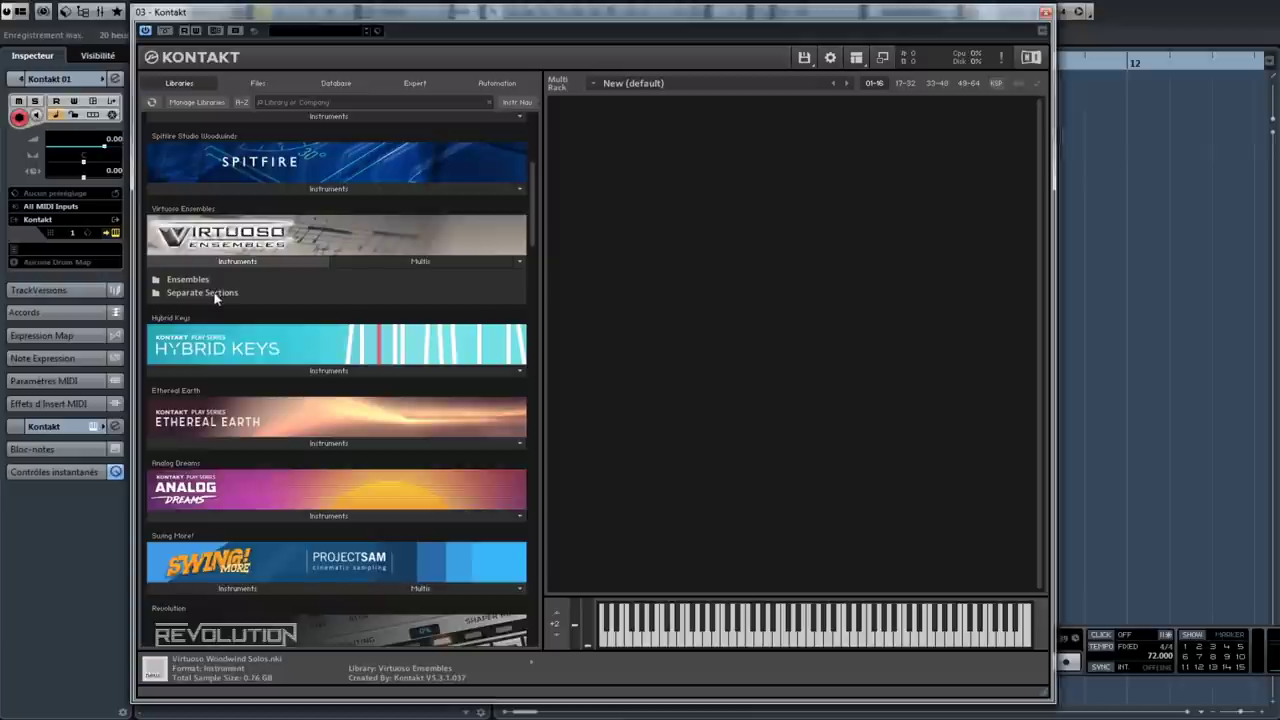
{"action": "left_click", "coordinate": [214, 293]}
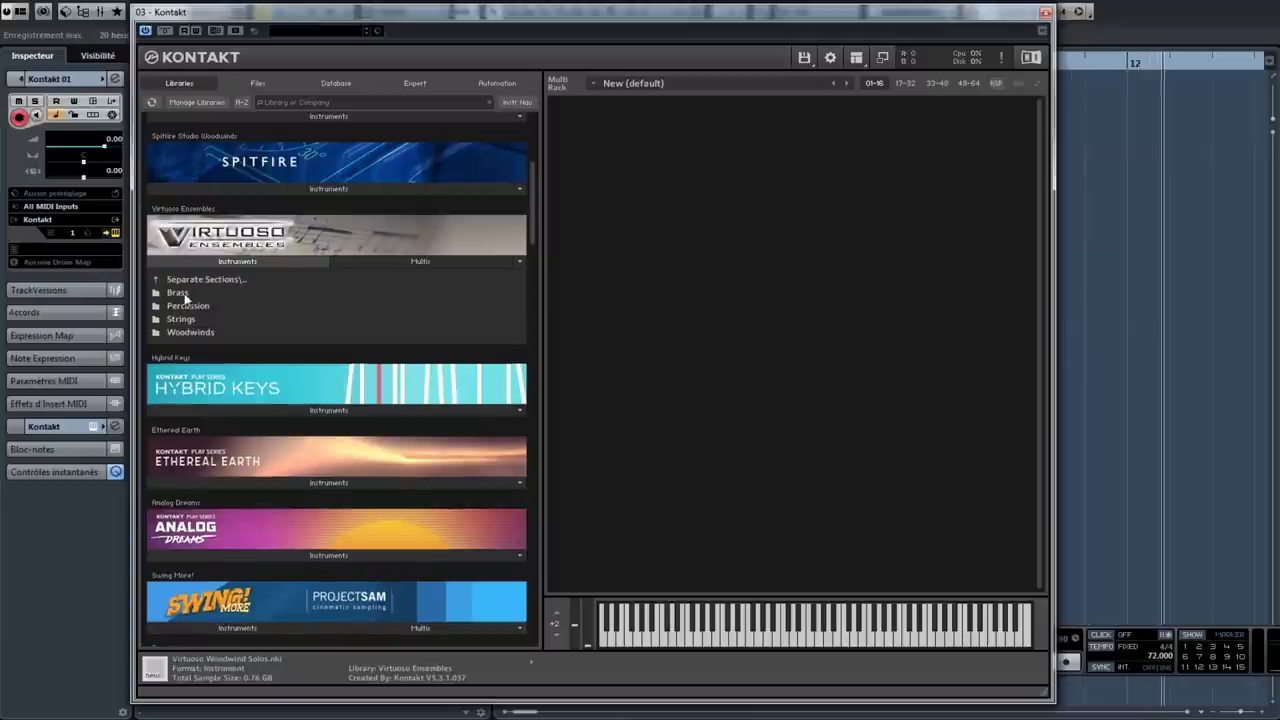
{"action": "left_click", "coordinate": [188, 296]}
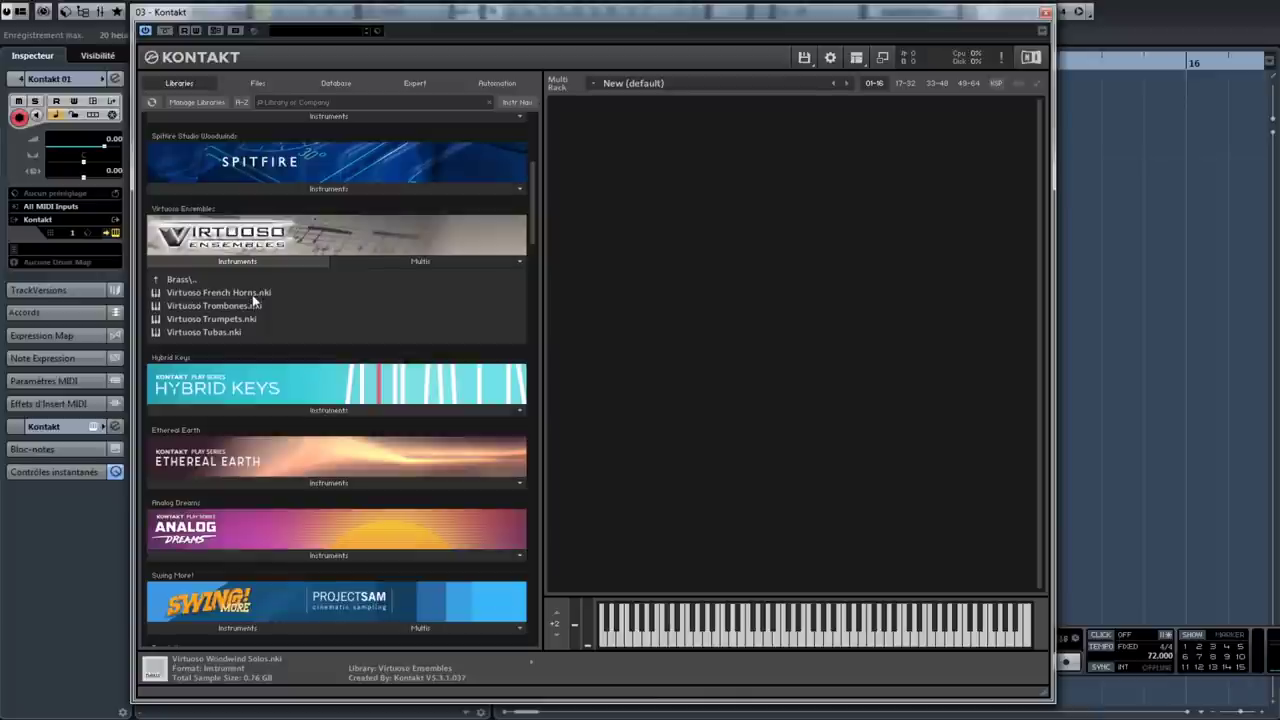
{"action": "left_click", "coordinate": [241, 308]}
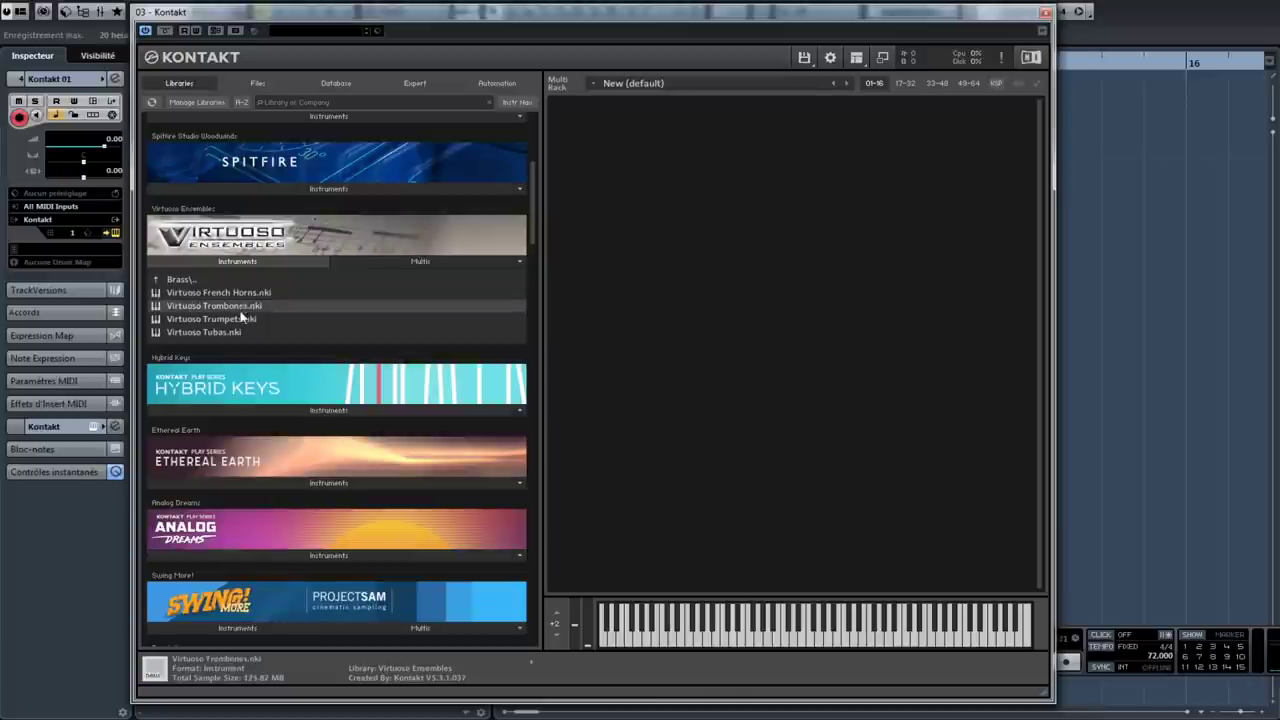
{"action": "left_click", "coordinate": [234, 332]}
{"action": "left_click", "coordinate": [187, 282]}
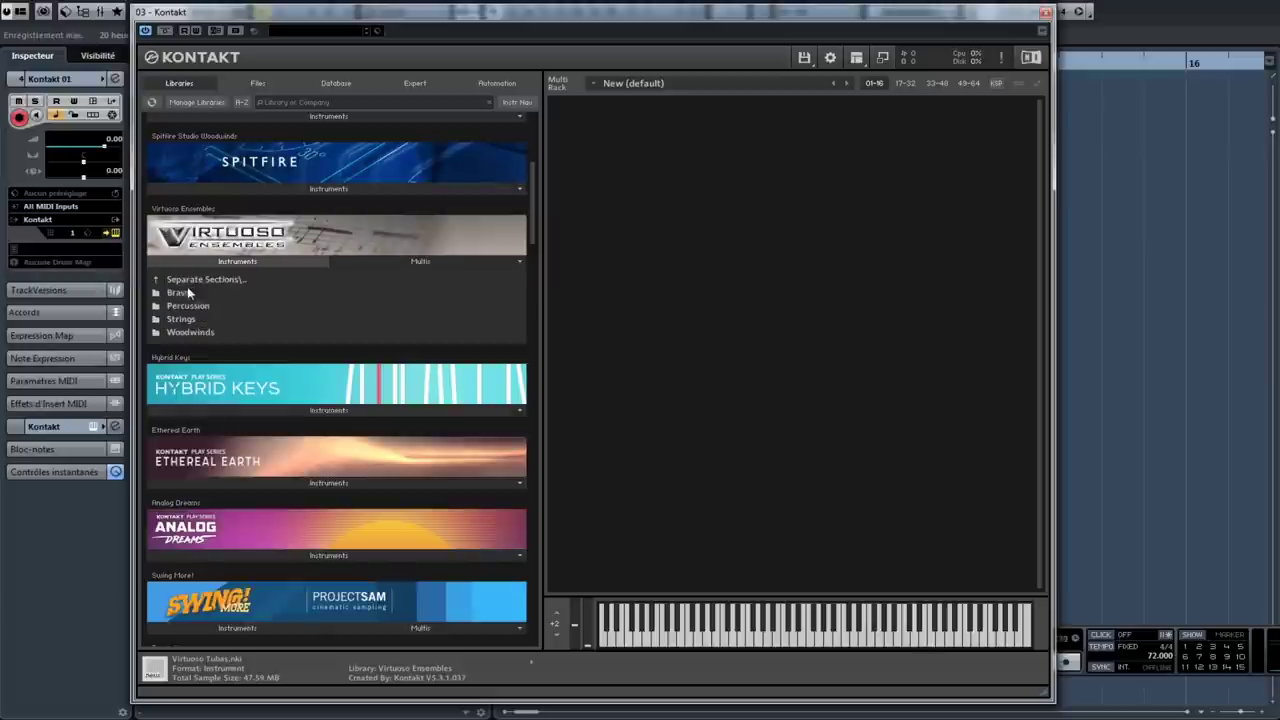
- Look through the Percussion, Strings and Woodwinds folders of Separate Sections, returning to the section folders after each
{"action": "left_click", "coordinate": [189, 306]}
{"action": "left_click", "coordinate": [227, 295]}
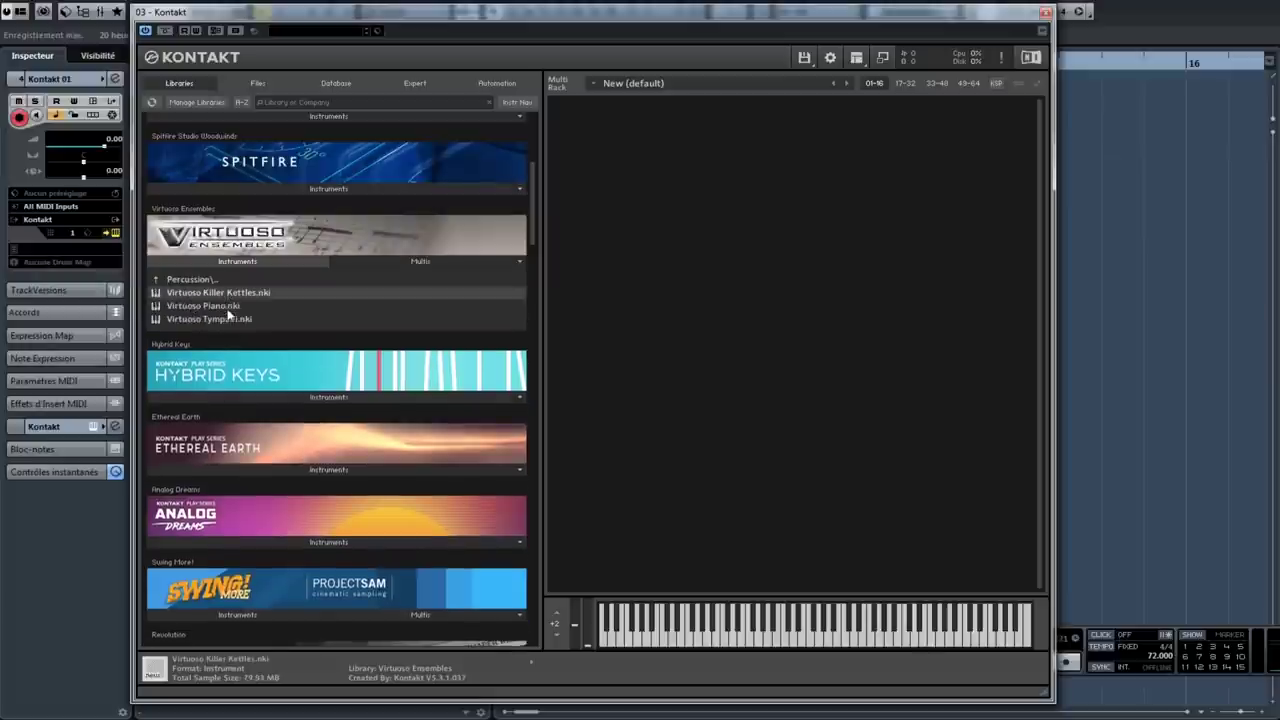
{"action": "left_click", "coordinate": [228, 317]}
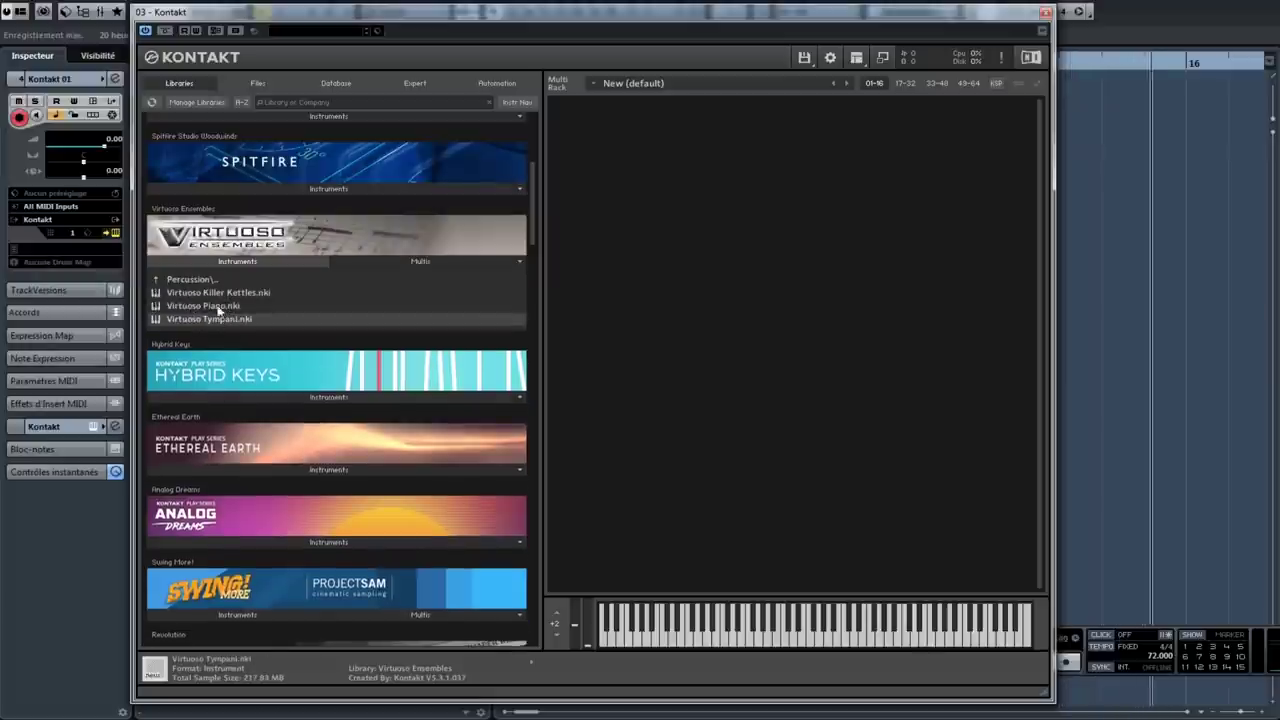
{"action": "left_click", "coordinate": [203, 282]}
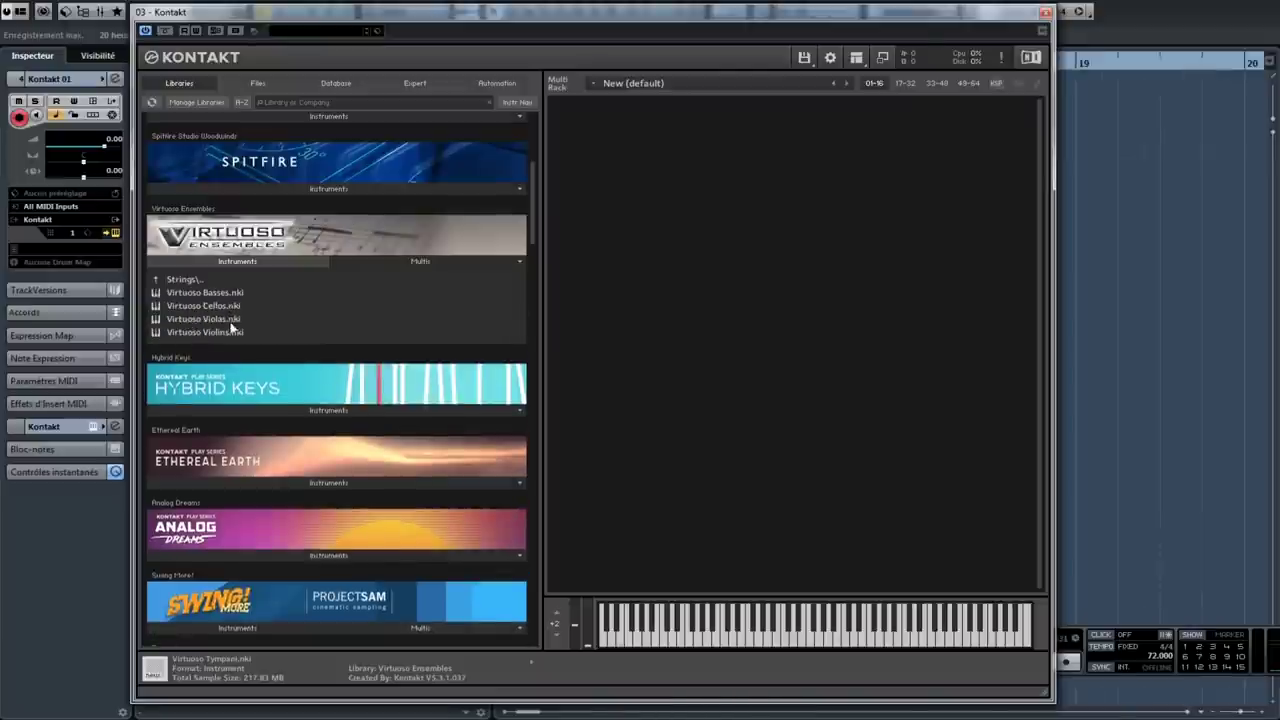
{"action": "left_click", "coordinate": [193, 282]}
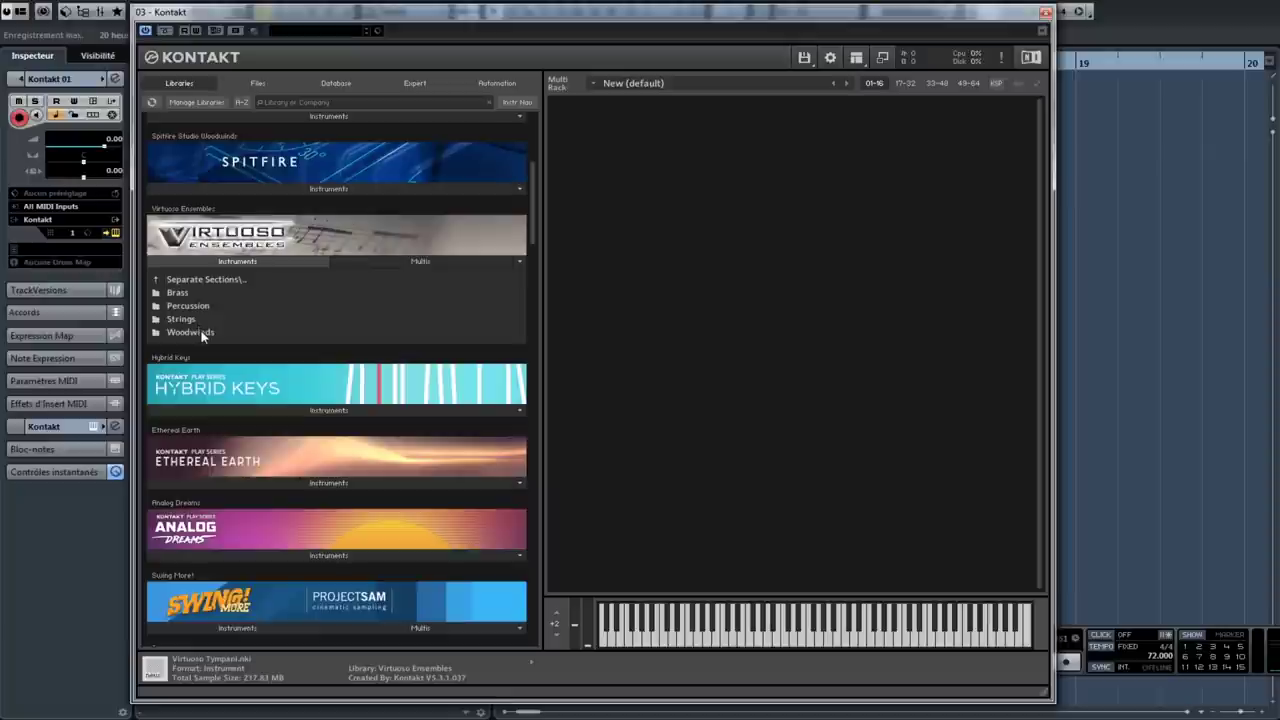
{"action": "left_click", "coordinate": [208, 293]}
{"action": "left_click", "coordinate": [205, 306]}
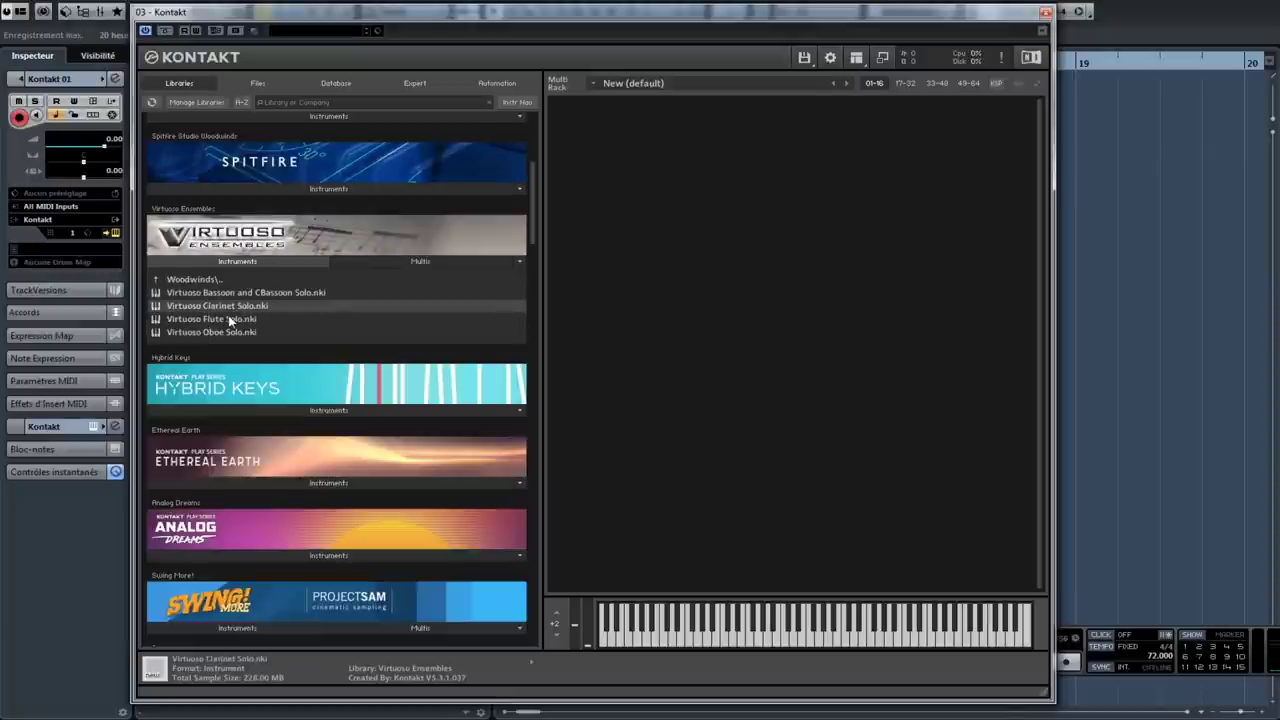
{"action": "left_click", "coordinate": [192, 279]}
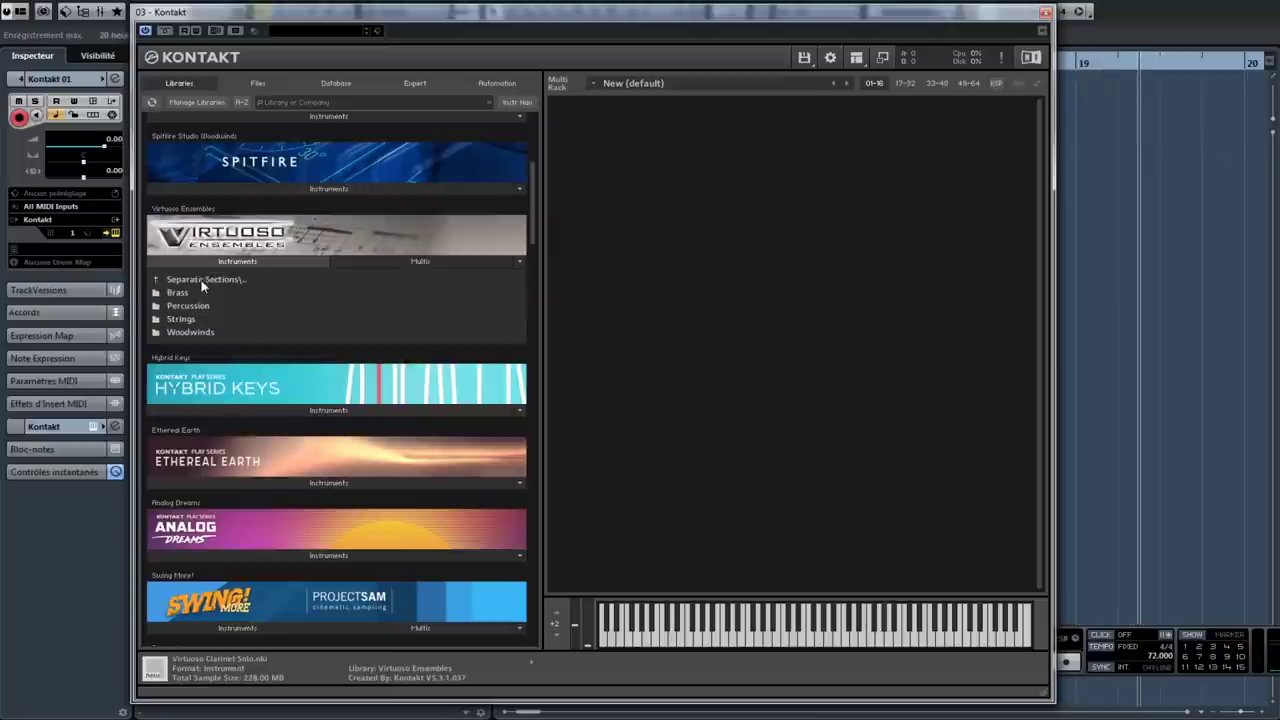
- List the multis of the Virtuoso Ensembles library and look through their names
{"action": "left_click", "coordinate": [439, 259]}
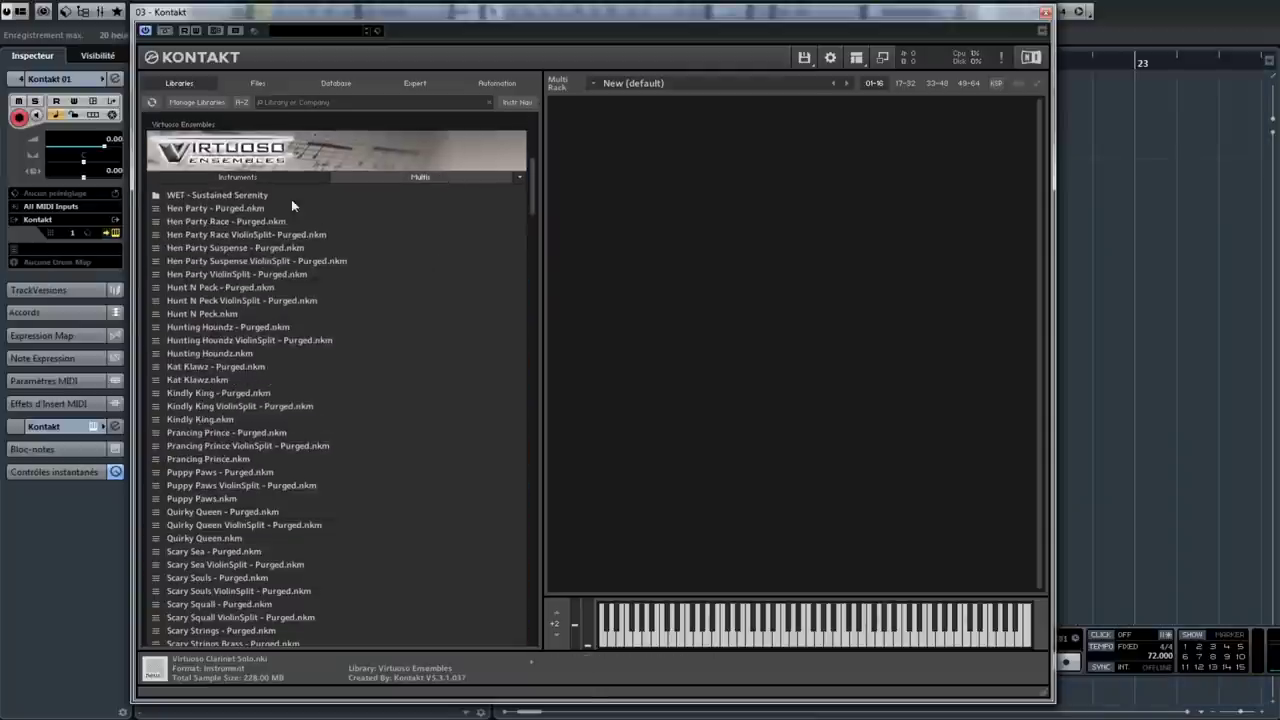
{"action": "left_click_drag", "start_coordinate": [538, 205], "coordinate": [534, 277]}
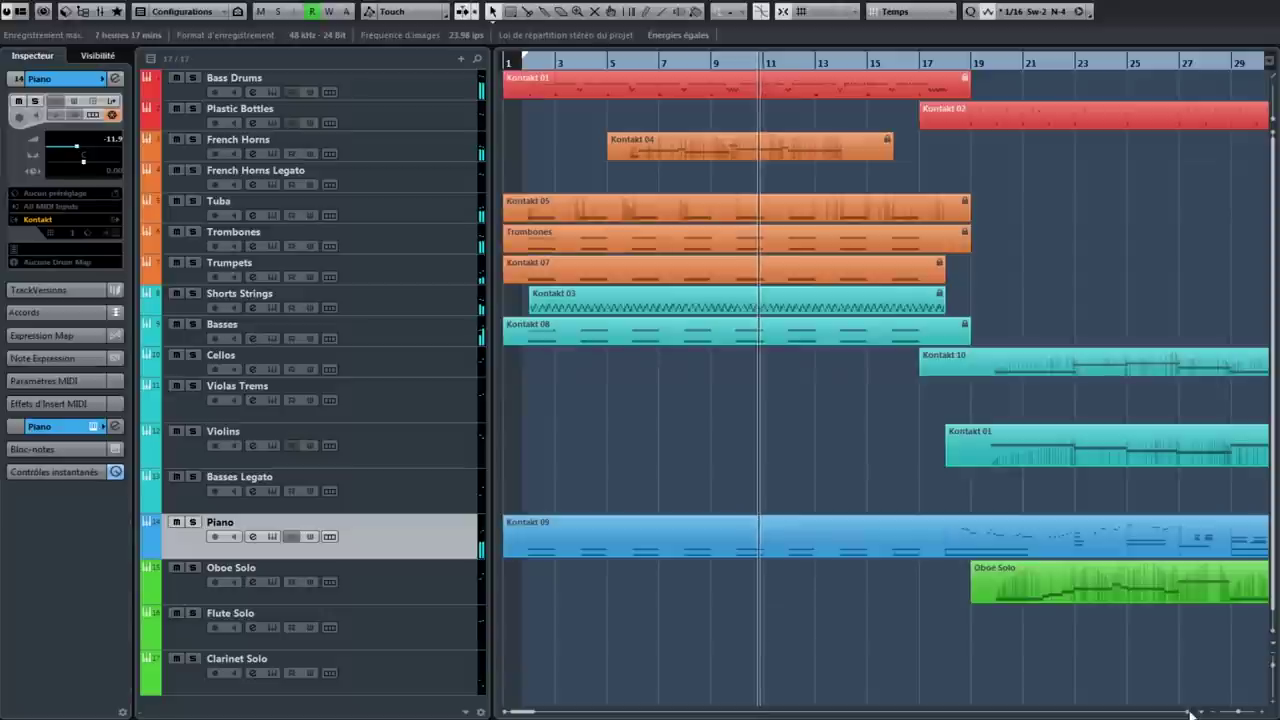
- Enlarge the timeline and follow the demo arrangement's playback from its opening bars to its end, examining which tracks play in each passage
{"action": "key", "text": "h"}
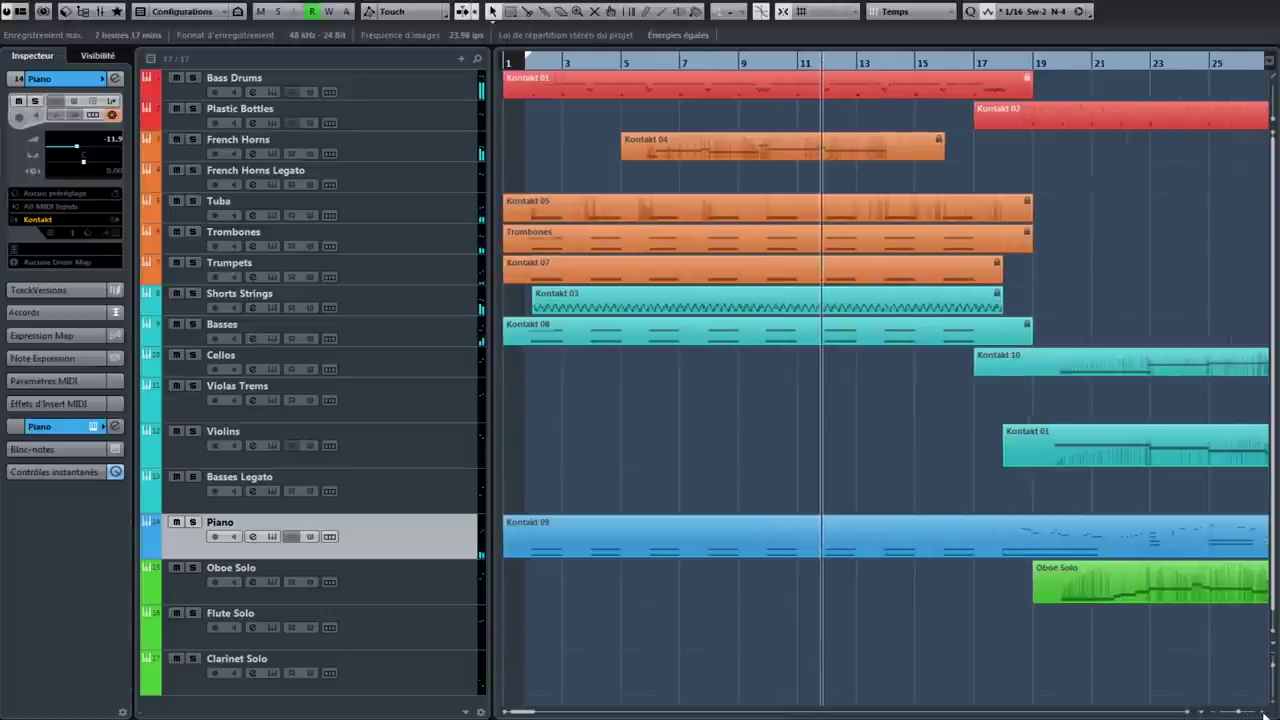
{"action": "key", "text": "h"}
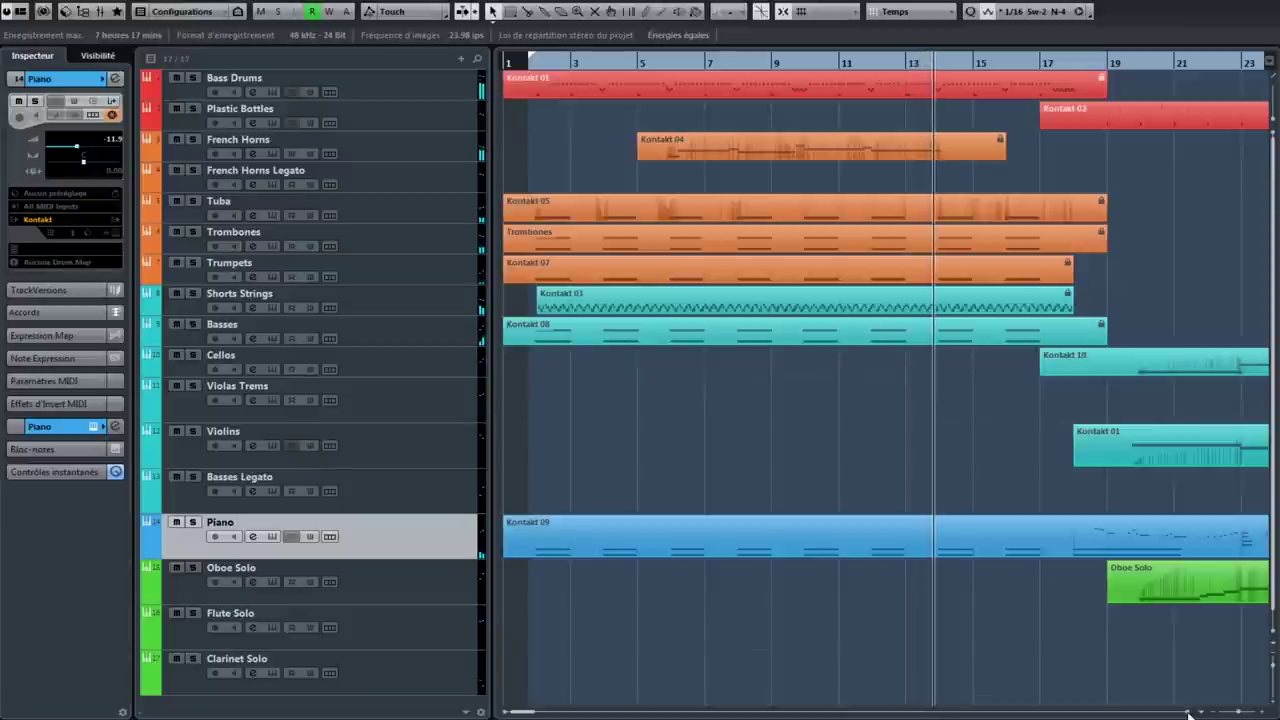
{"action": "scroll", "coordinate": [1188, 714], "scroll_direction": "right", "scroll_amount": 3}
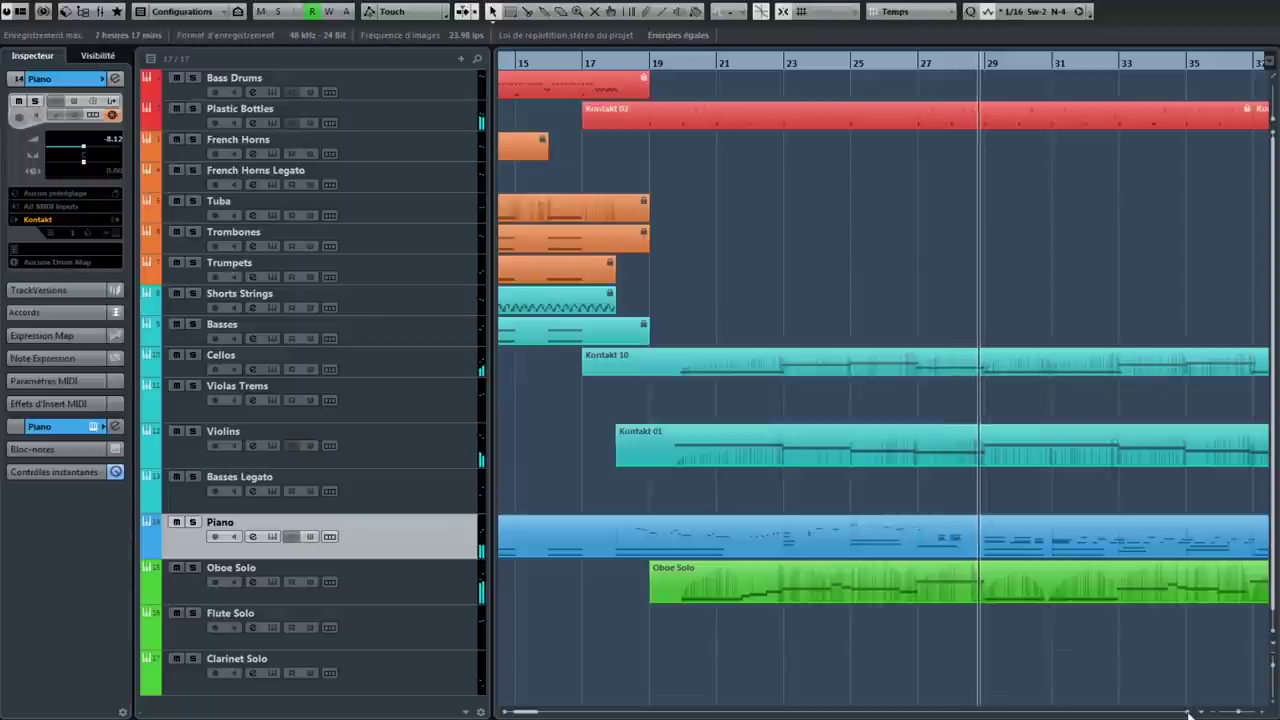
{"action": "scroll", "coordinate": [1188, 715], "scroll_direction": "right", "scroll_amount": 3}
{"action": "scroll", "coordinate": [1188, 715], "scroll_direction": "right", "scroll_amount": 3}
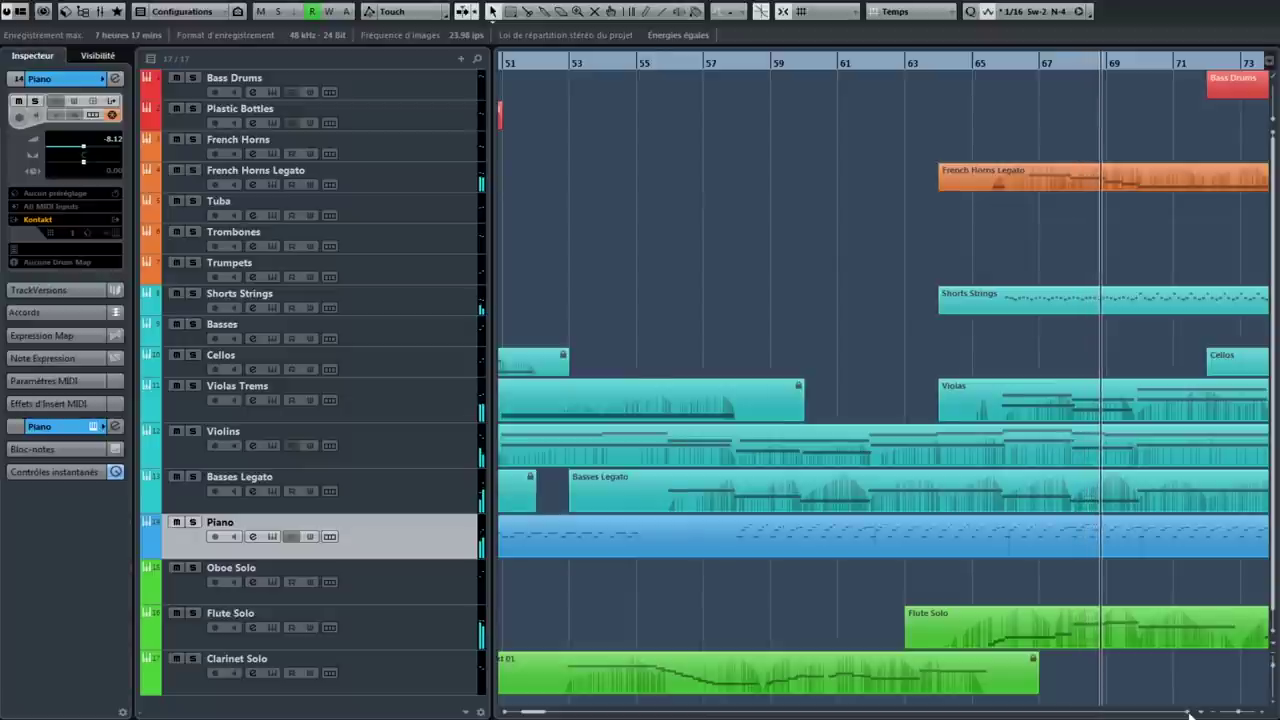
{"action": "scroll", "coordinate": [1190, 714], "scroll_direction": "right", "scroll_amount": 4}
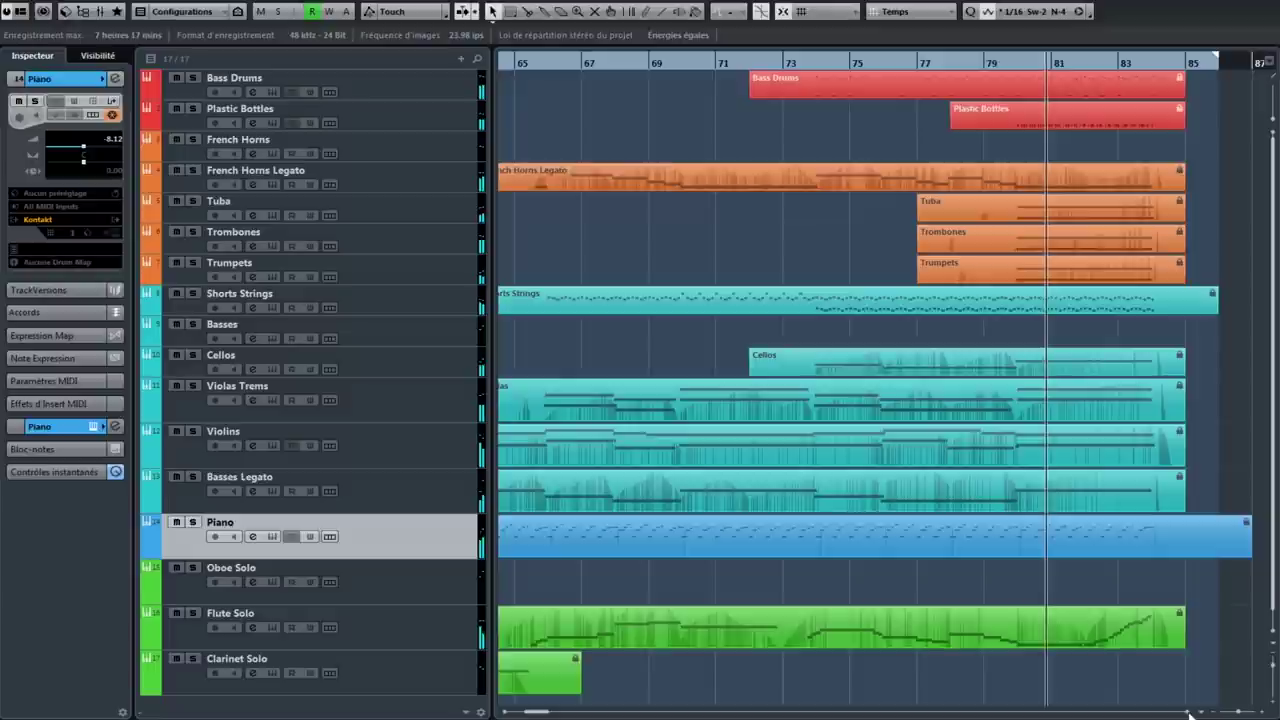
{"action": "scroll", "coordinate": [1190, 714], "scroll_direction": "right", "scroll_amount": 2}
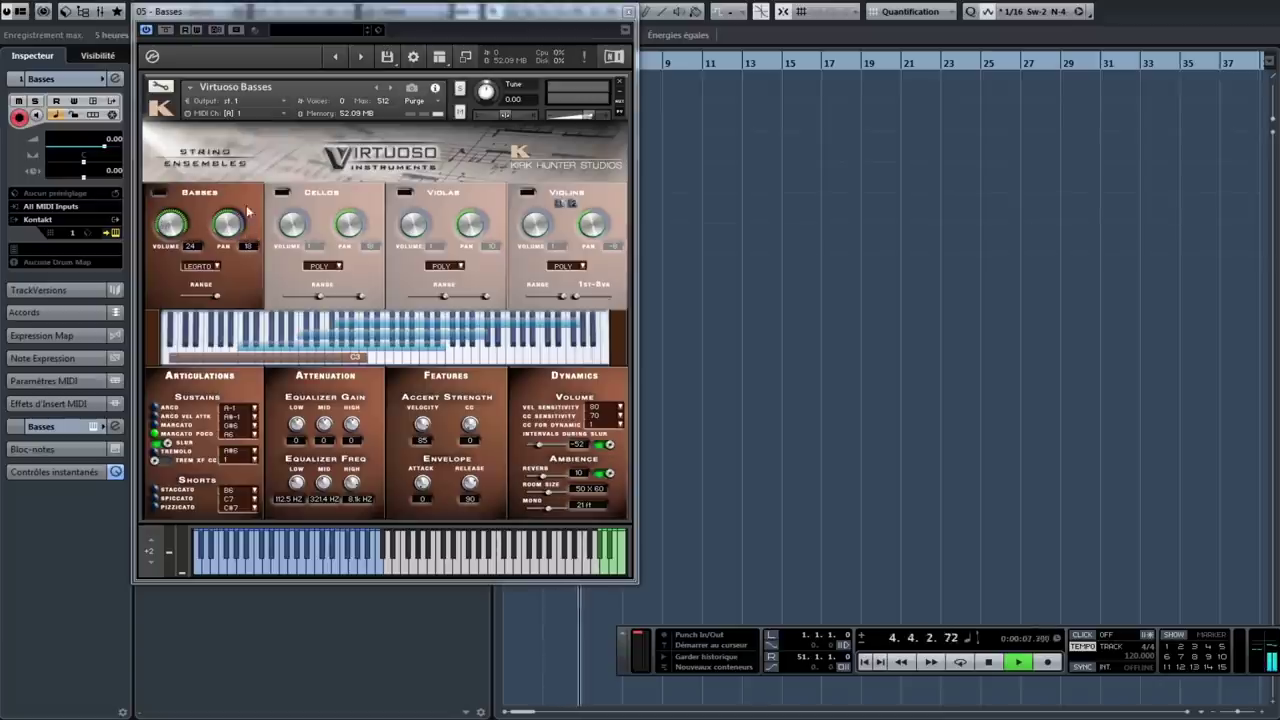
- Demonstrate the Virtuoso Basses' articulations by switching among Arco, Marcato Poco, Tremolo and Staccato, ending on Pizzicato
{"action": "left_click", "coordinate": [200, 267]}
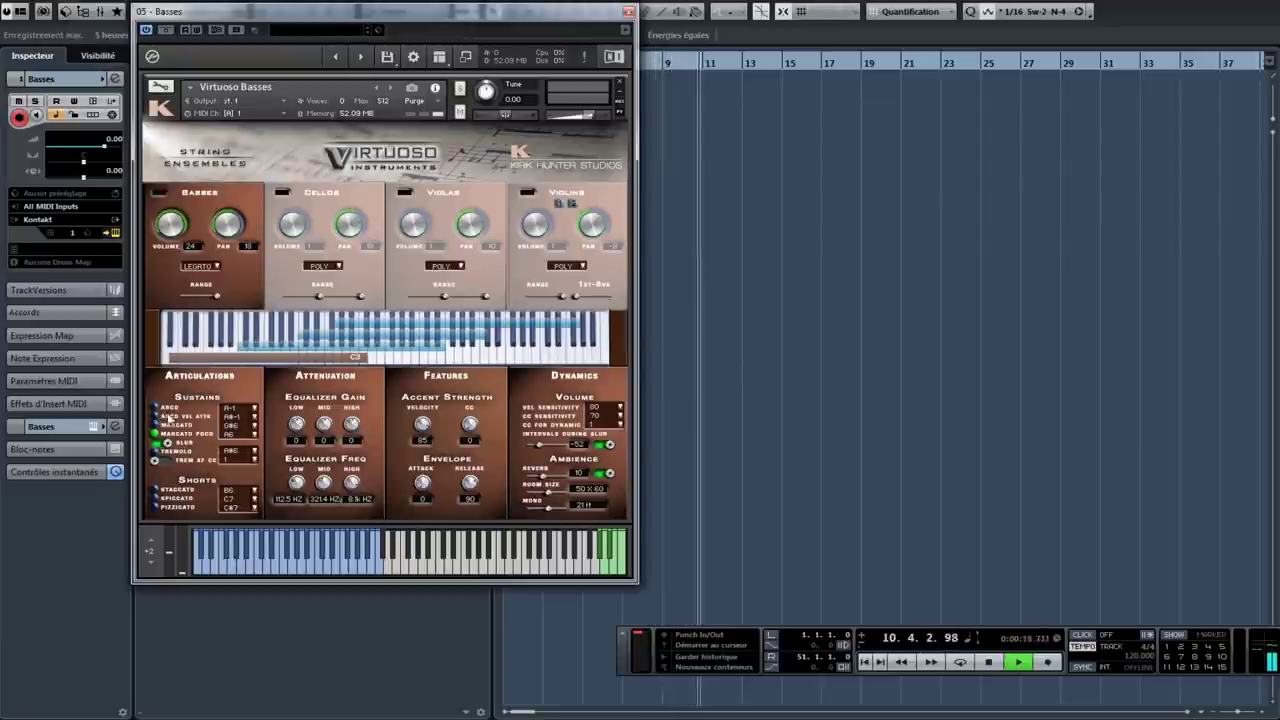
{"action": "left_click", "coordinate": [155, 408]}
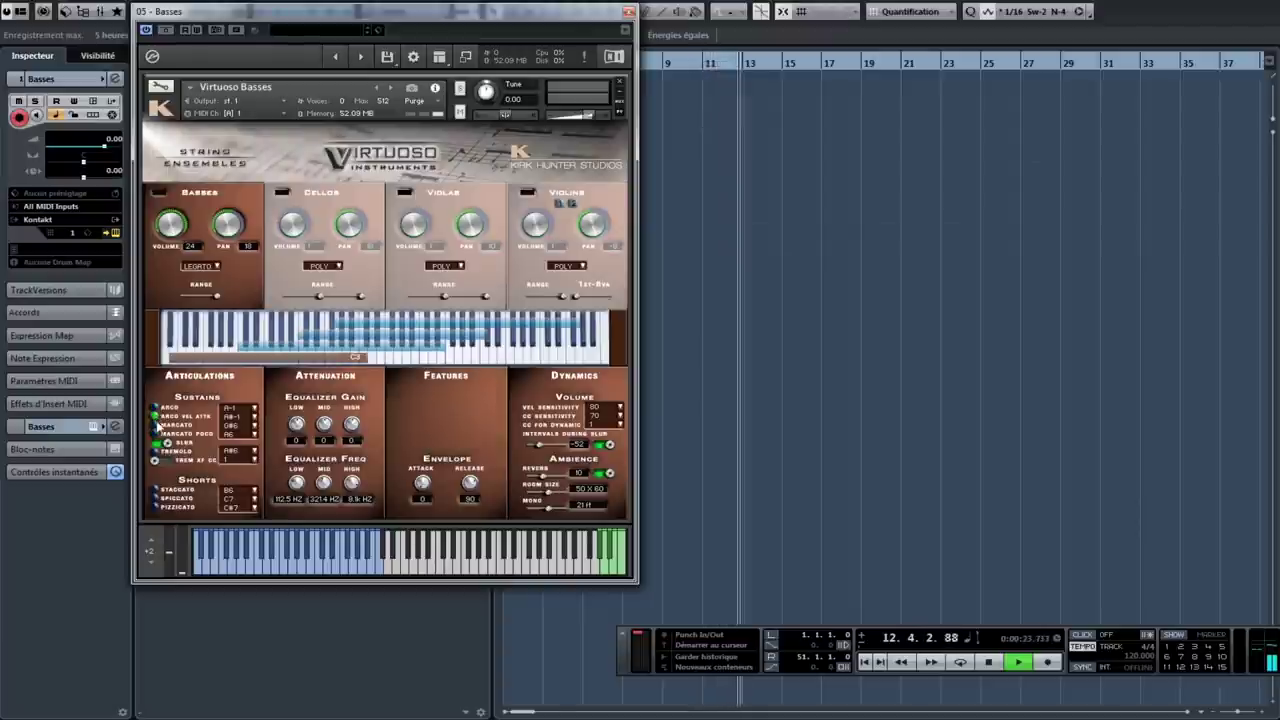
{"action": "left_click", "coordinate": [156, 433]}
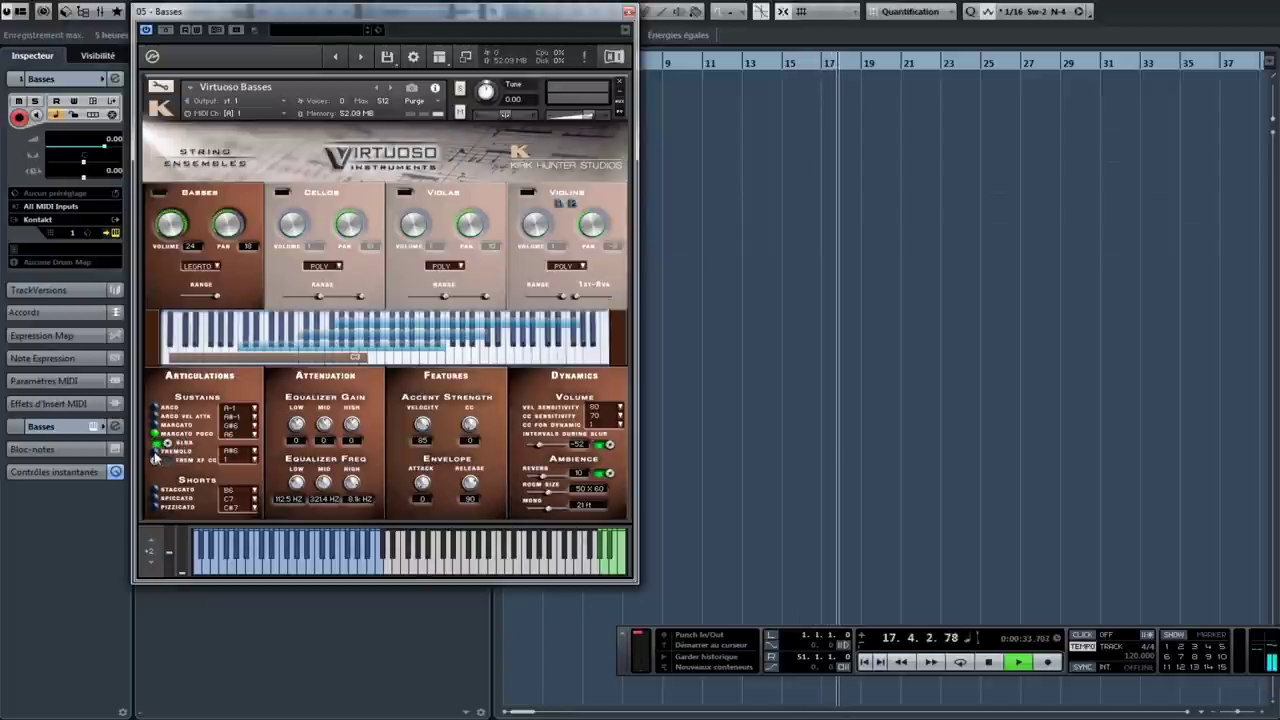
{"action": "left_click", "coordinate": [156, 452]}
{"action": "left_click", "coordinate": [156, 408]}
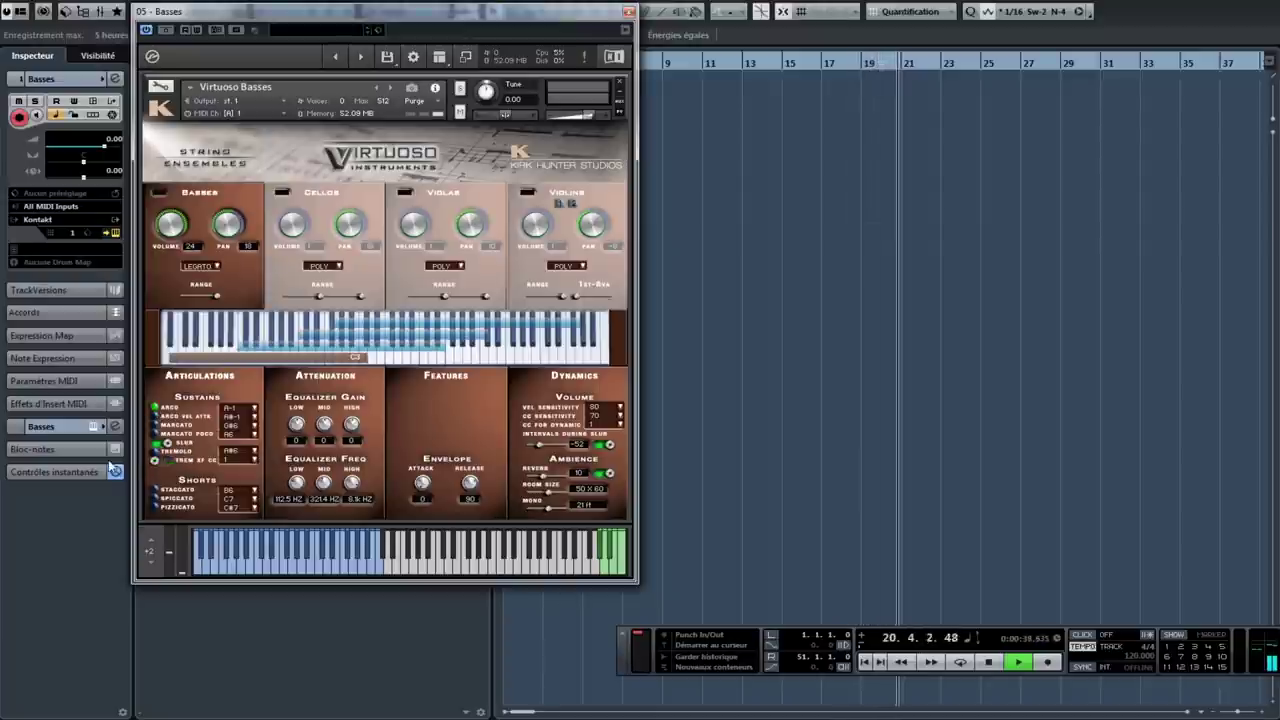
{"action": "left_click", "coordinate": [156, 492]}
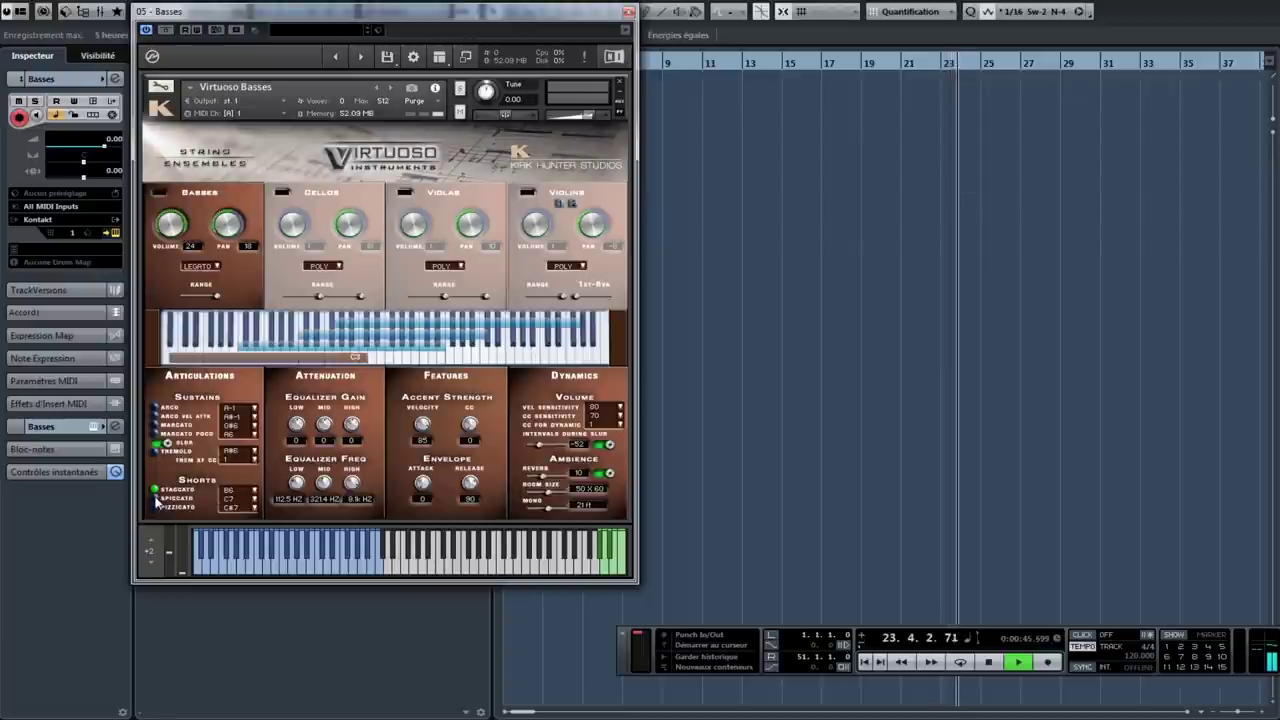
{"action": "left_click", "coordinate": [156, 508]}
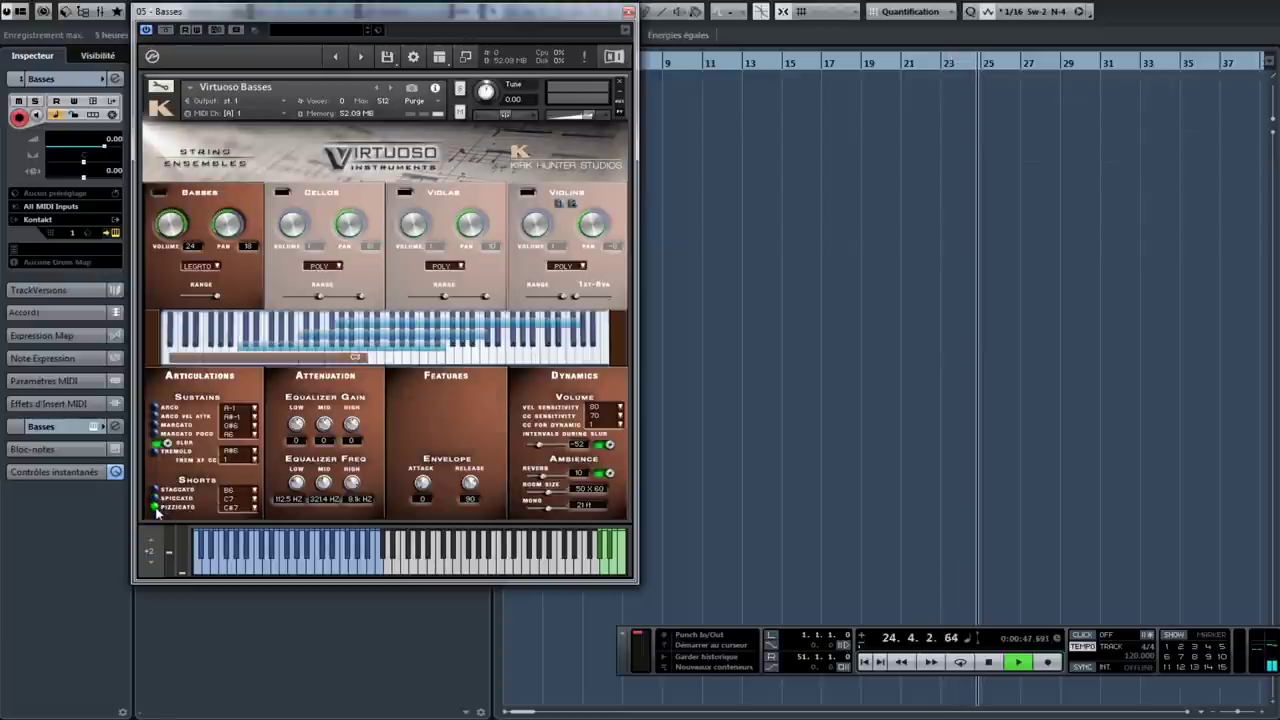
- Switch the Virtuoso Basses to Staccato and go over the velocity sensitivity choices and the slur interval setting under Dynamics
{"action": "left_click", "coordinate": [152, 490]}
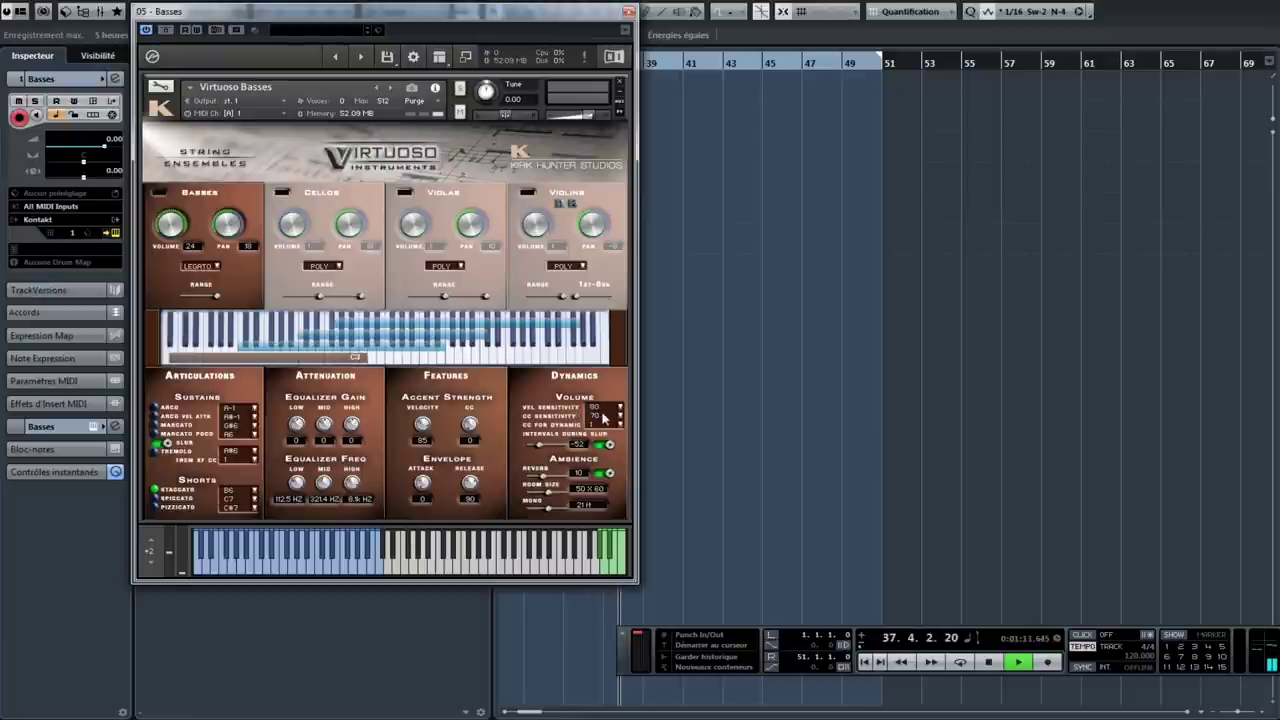
{"action": "left_click", "coordinate": [602, 408]}
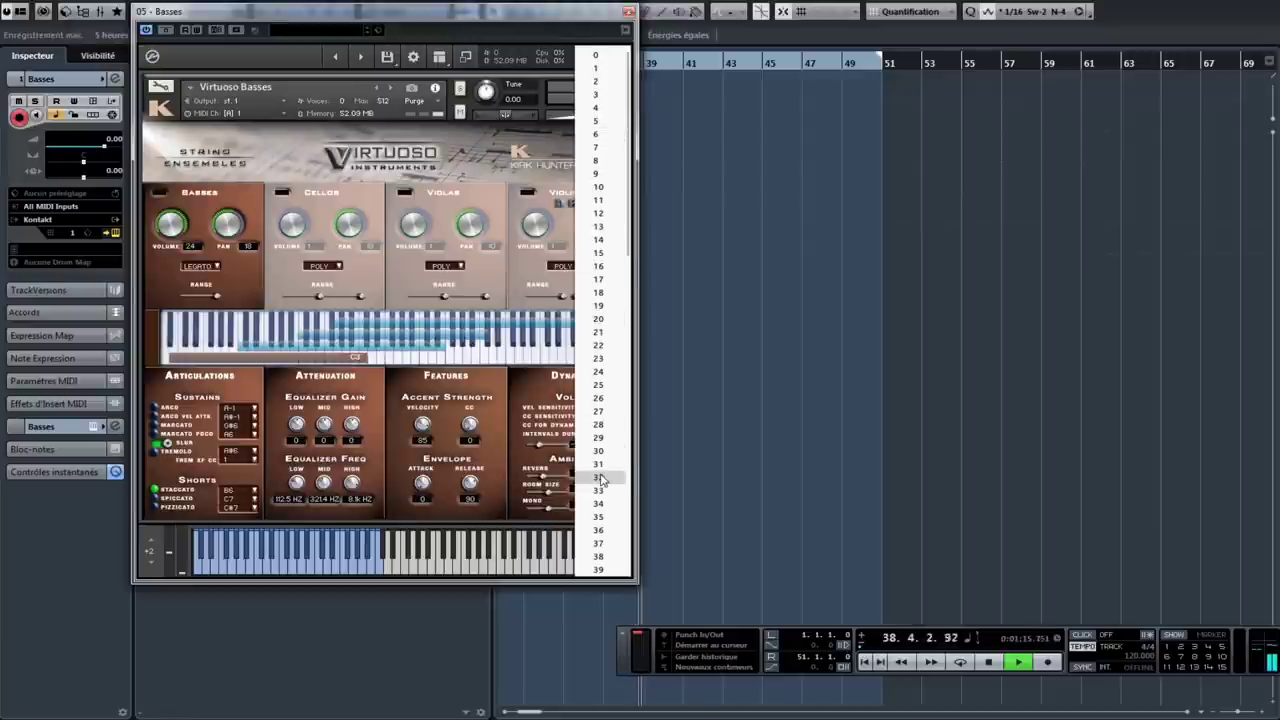
{"action": "left_click", "coordinate": [600, 402]}
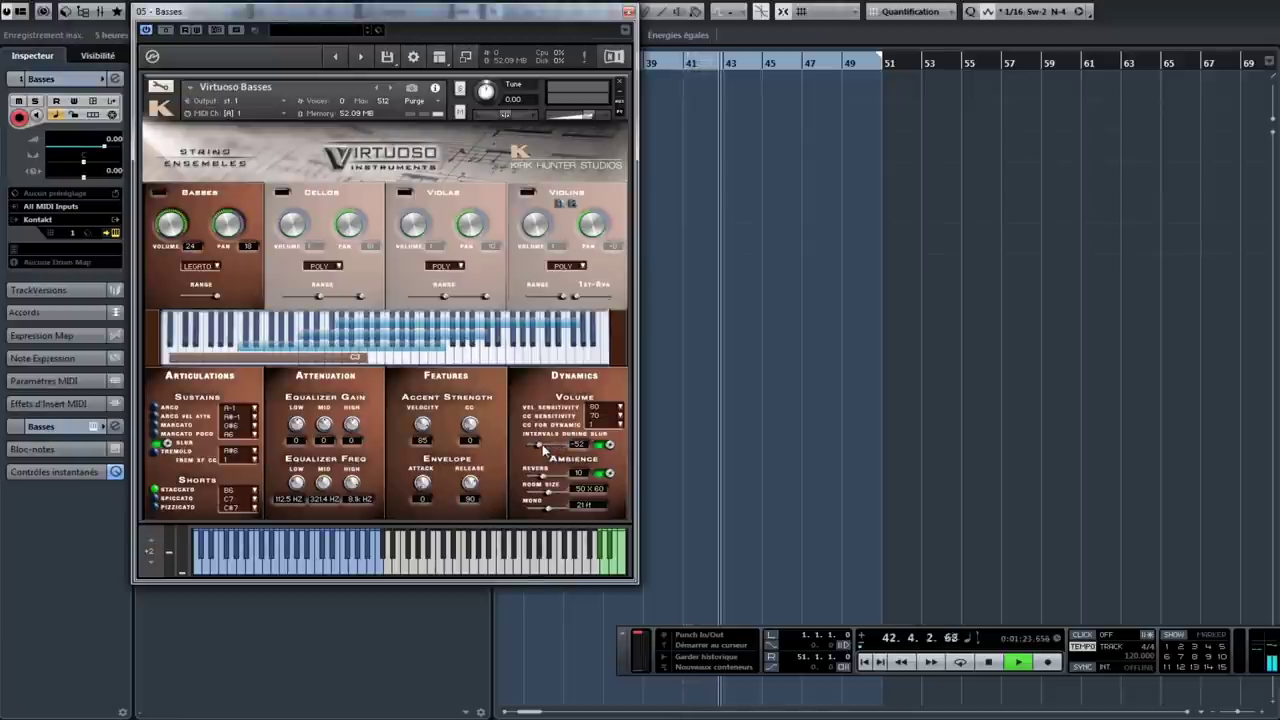
{"action": "left_click", "coordinate": [609, 446]}
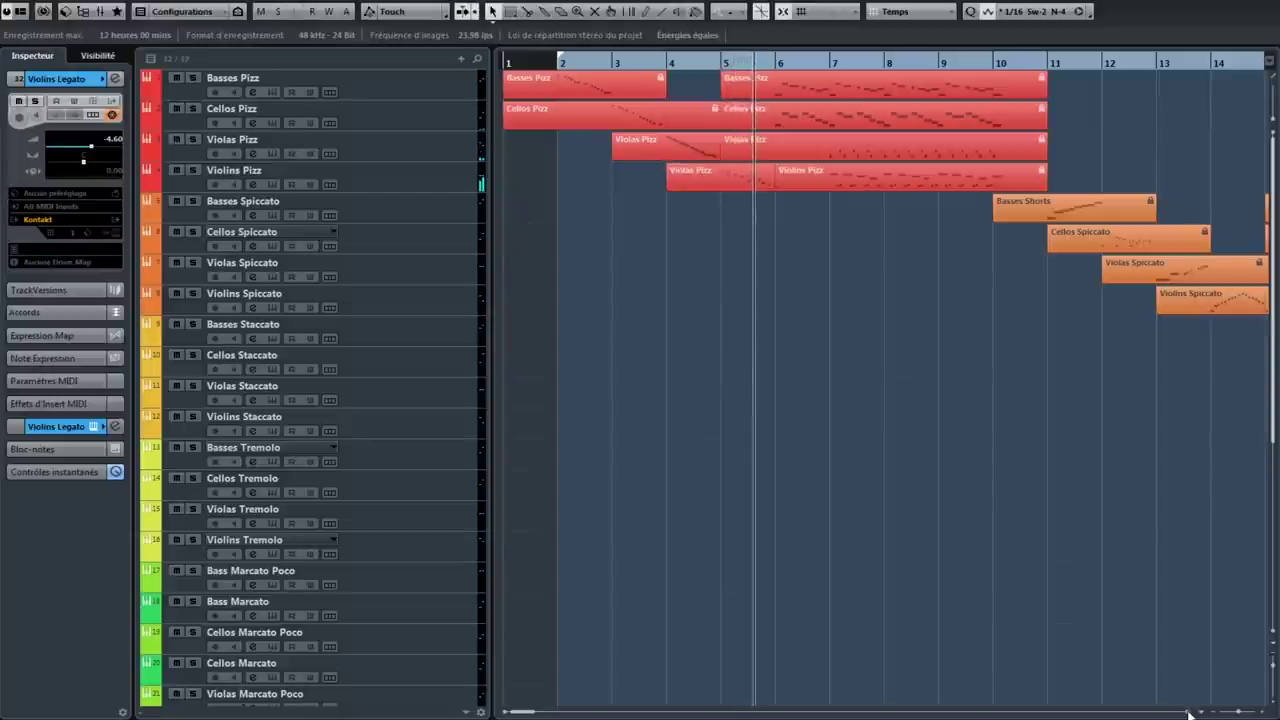
- Follow the strings demo's playback through the Pizzicato, Spiccato and Staccato passages, examining how each section enters
{"action": "scroll", "coordinate": [1190, 714], "scroll_direction": "right", "scroll_amount": 3}
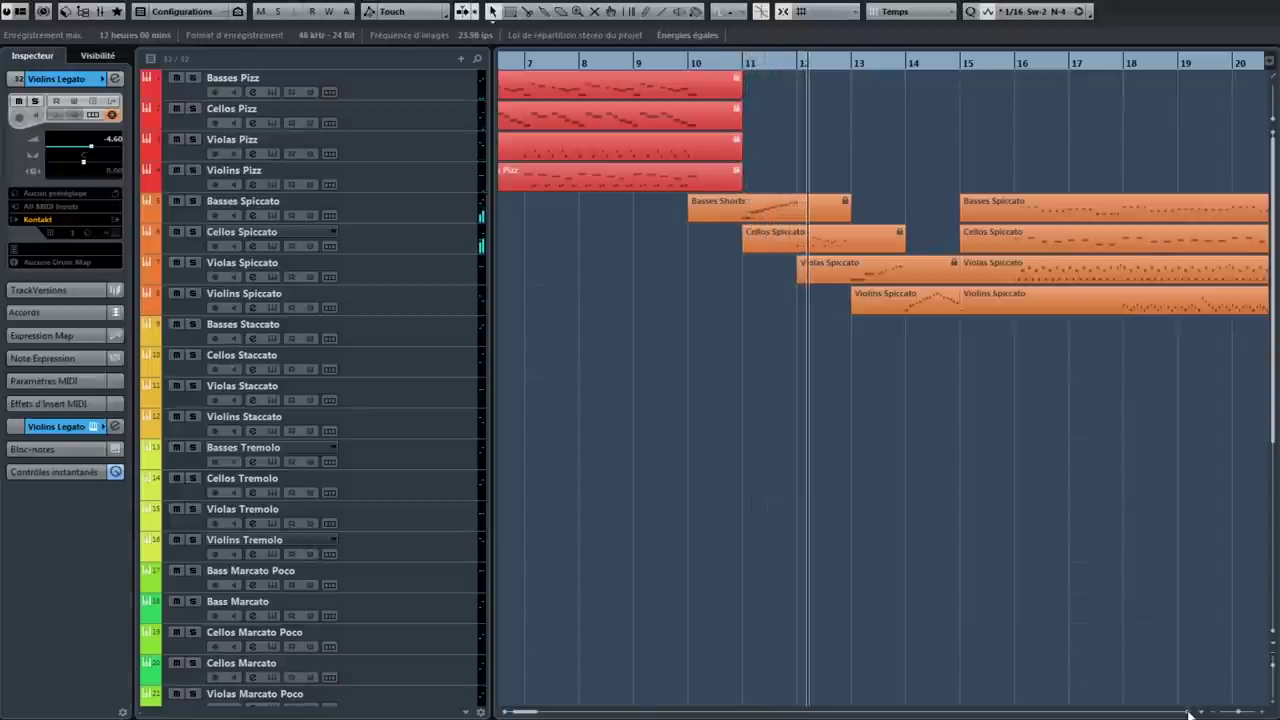
{"action": "scroll", "coordinate": [1188, 713], "scroll_direction": "right", "scroll_amount": 3}
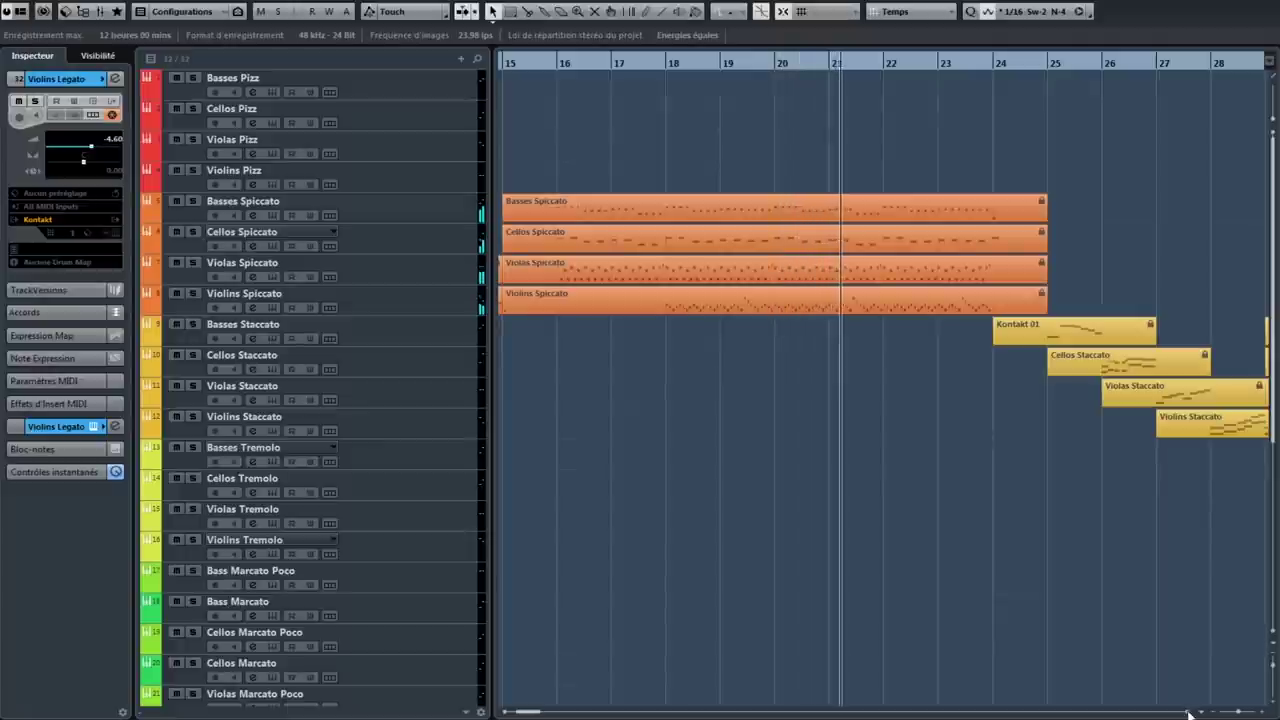
{"action": "scroll", "coordinate": [1188, 713], "scroll_direction": "right", "scroll_amount": 3}
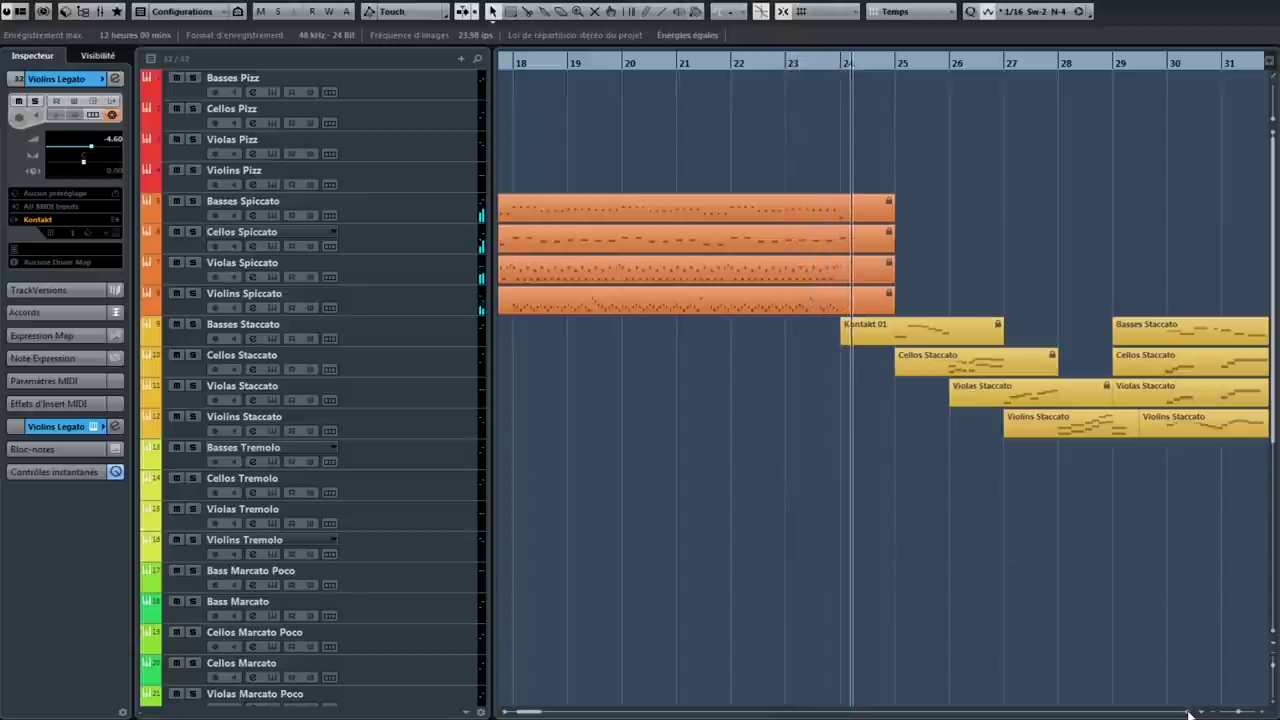
{"action": "scroll", "coordinate": [1188, 714], "scroll_direction": "right", "scroll_amount": 3}
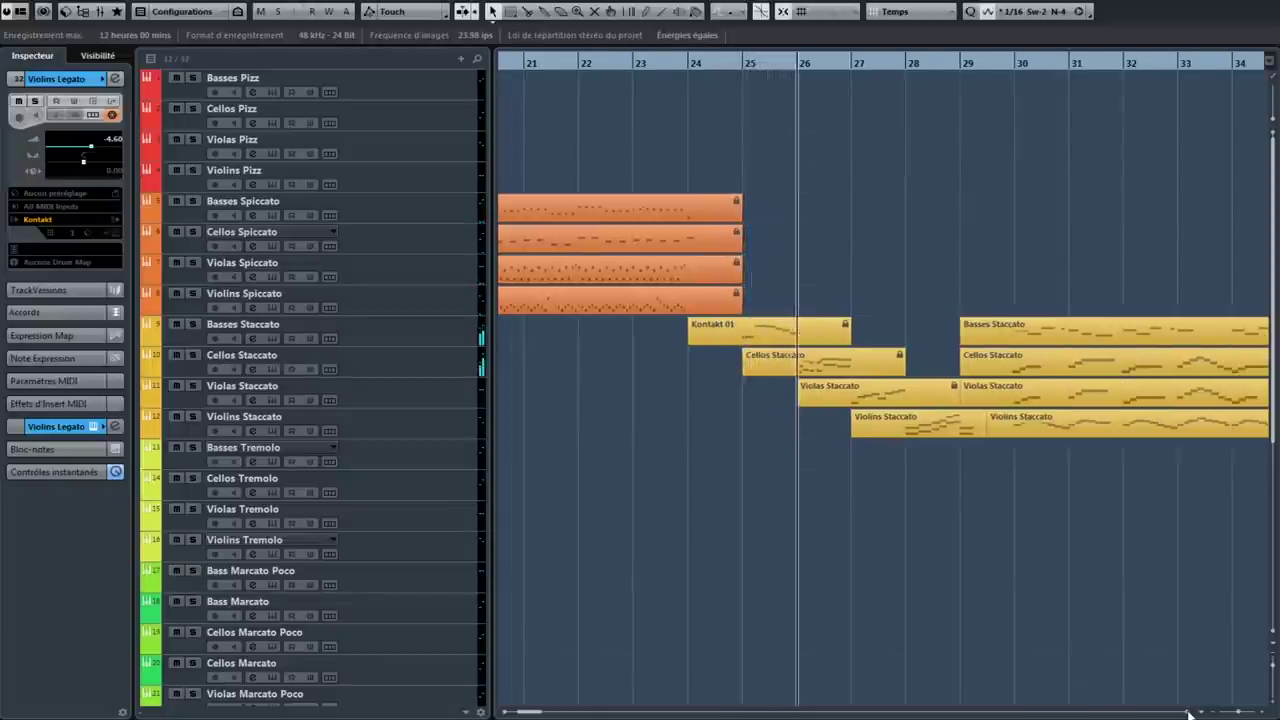
{"action": "scroll", "coordinate": [1188, 714], "scroll_direction": "right", "scroll_amount": 3}
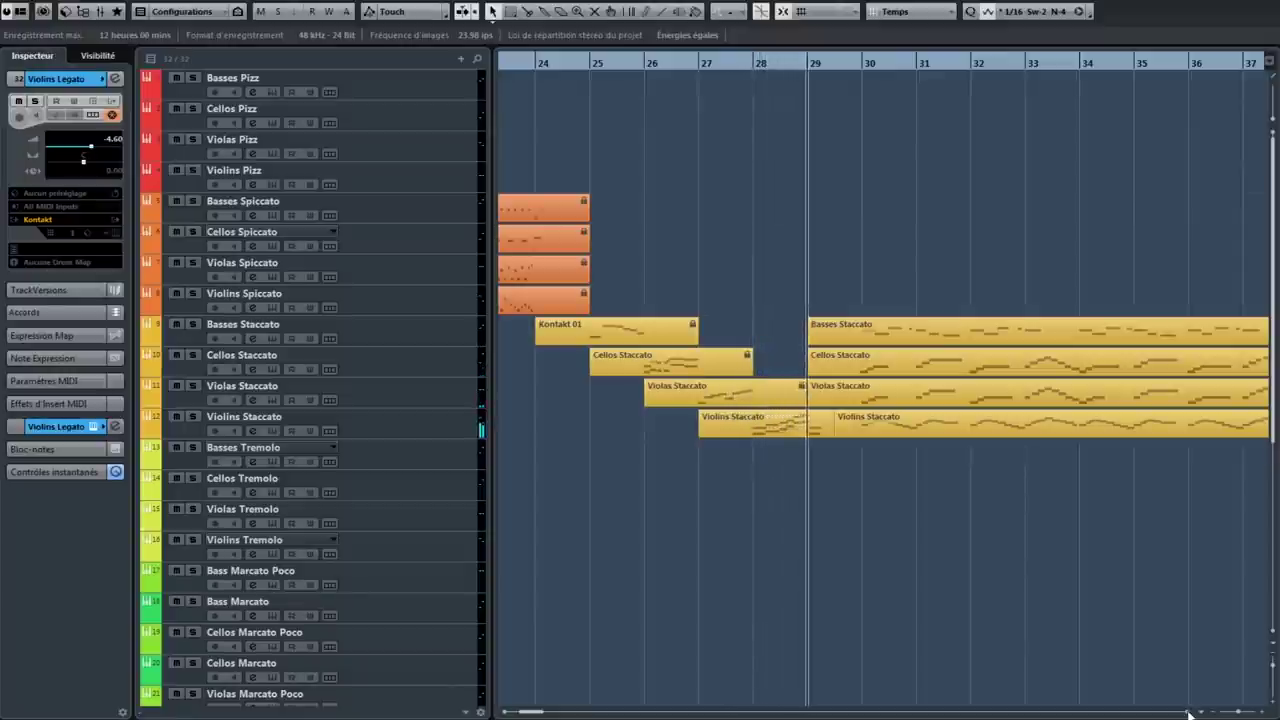
{"action": "scroll", "coordinate": [1188, 714], "scroll_direction": "right", "scroll_amount": 3}
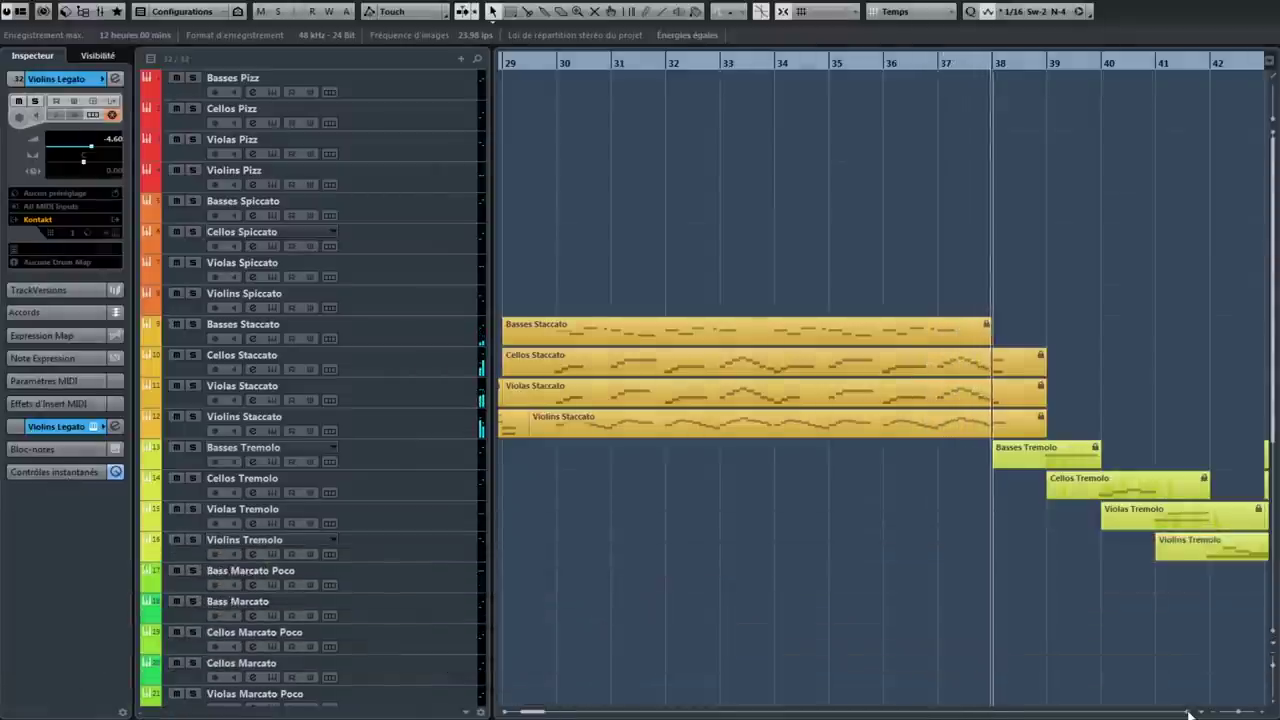
- Follow the strings demo through the Tremolo, Marcato Poco and Marcato passages, keeping the playing tracks in sight
{"action": "scroll", "coordinate": [1189, 713], "scroll_direction": "right", "scroll_amount": 2}
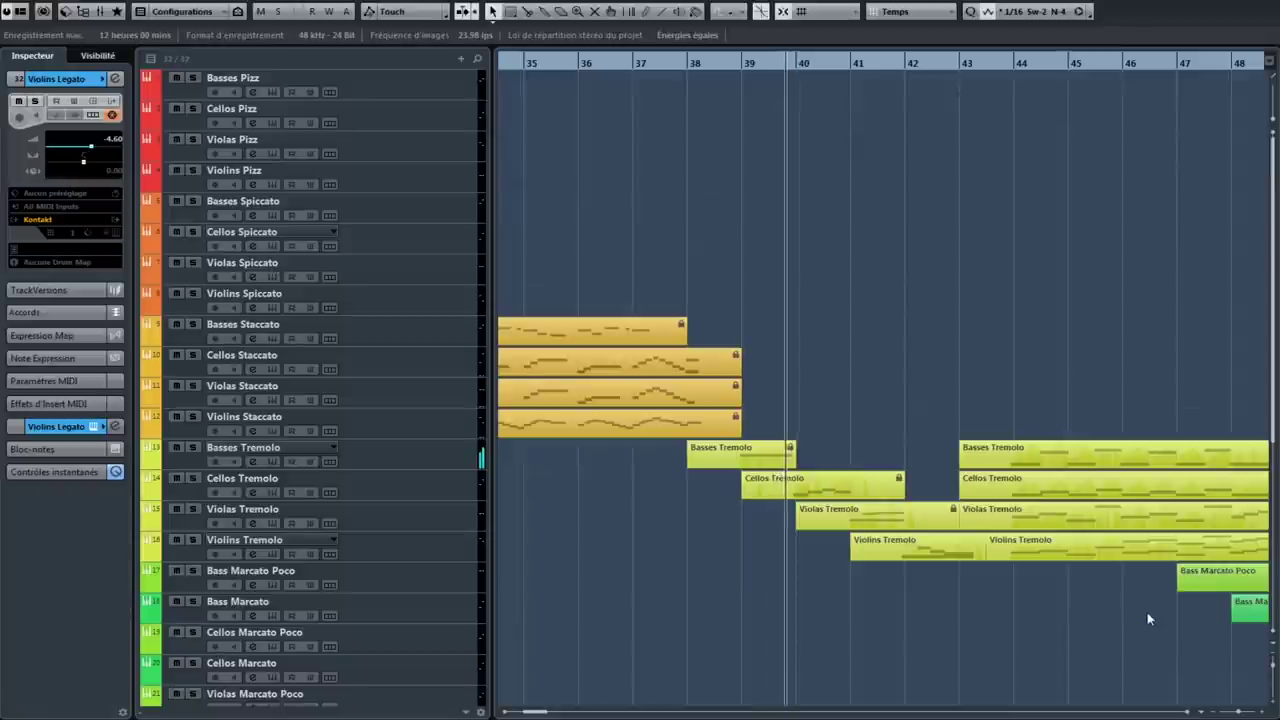
{"action": "scroll", "coordinate": [1148, 615], "scroll_direction": "down", "scroll_amount": 3}
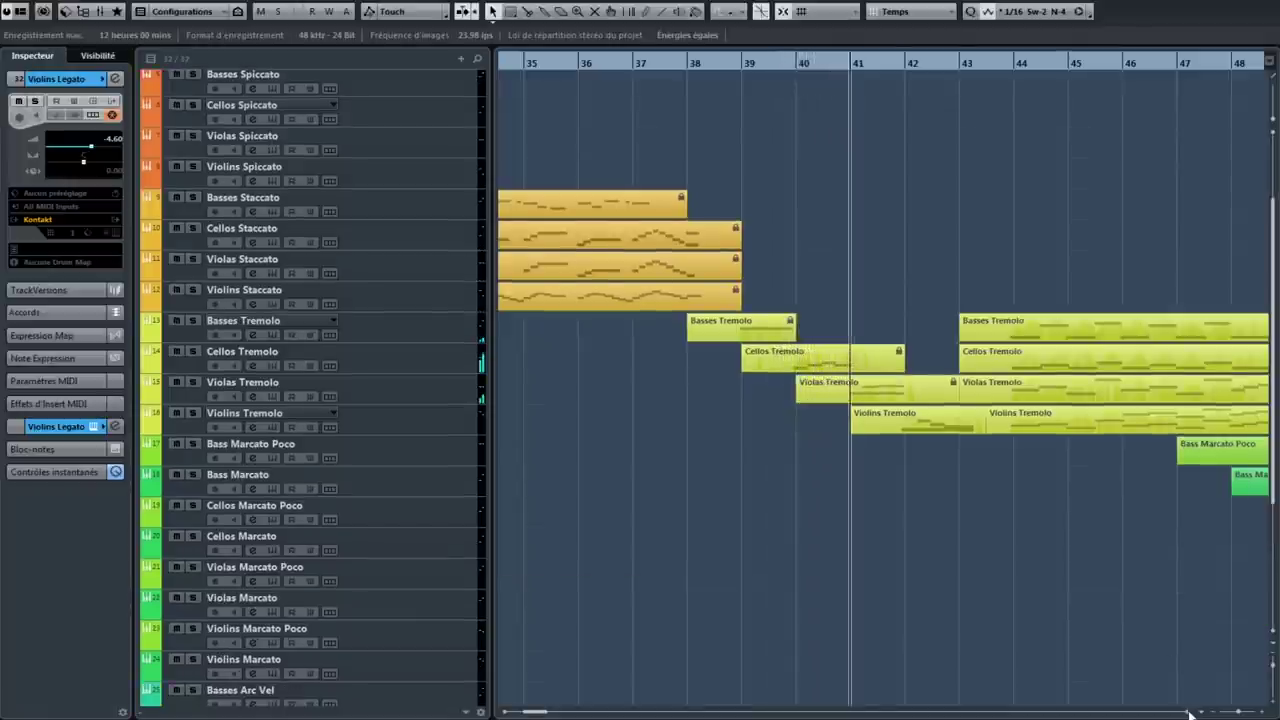
{"action": "scroll", "coordinate": [1190, 713], "scroll_direction": "right", "scroll_amount": 3}
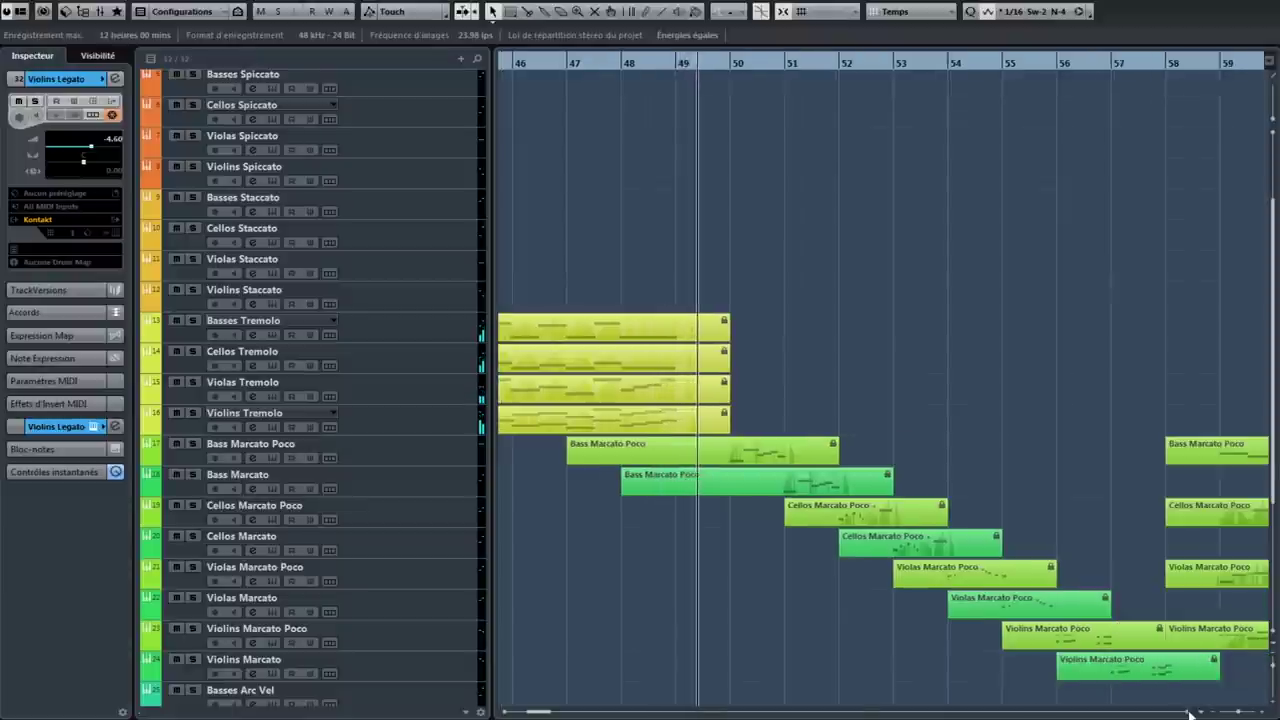
{"action": "scroll", "coordinate": [1185, 654], "scroll_direction": "down", "scroll_amount": 3}
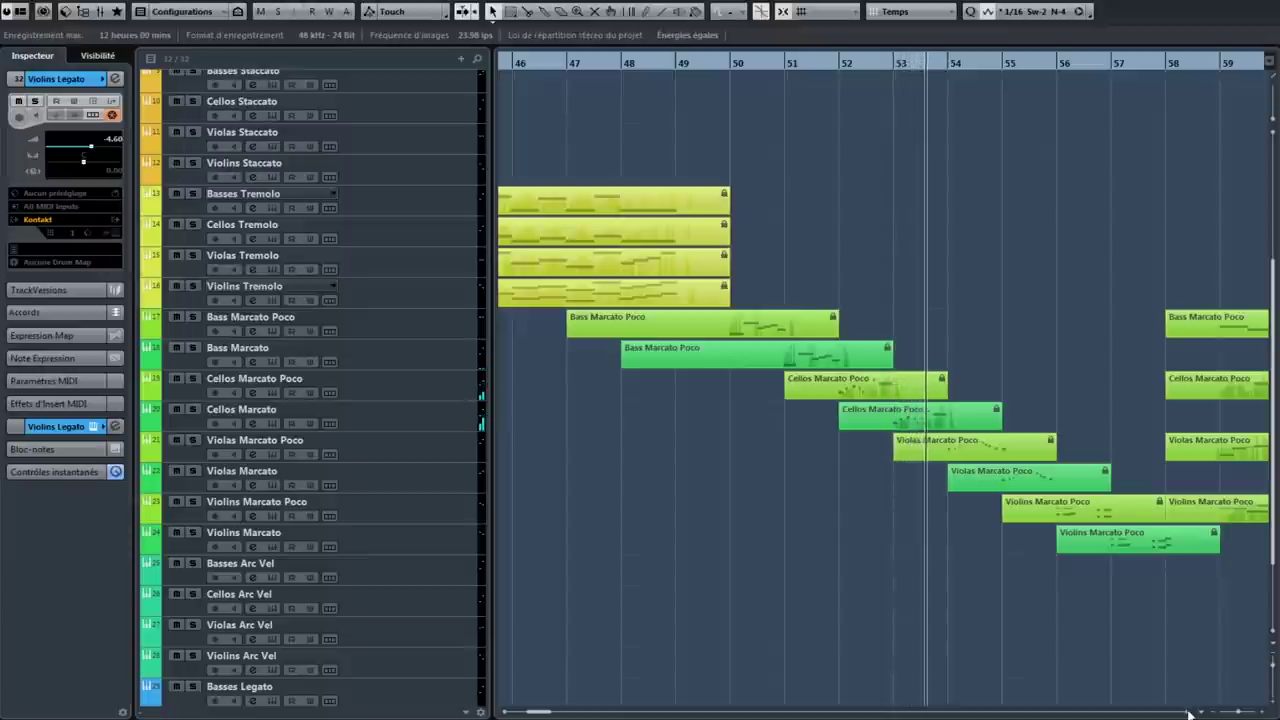
{"action": "scroll", "coordinate": [1190, 713], "scroll_direction": "right", "scroll_amount": 3}
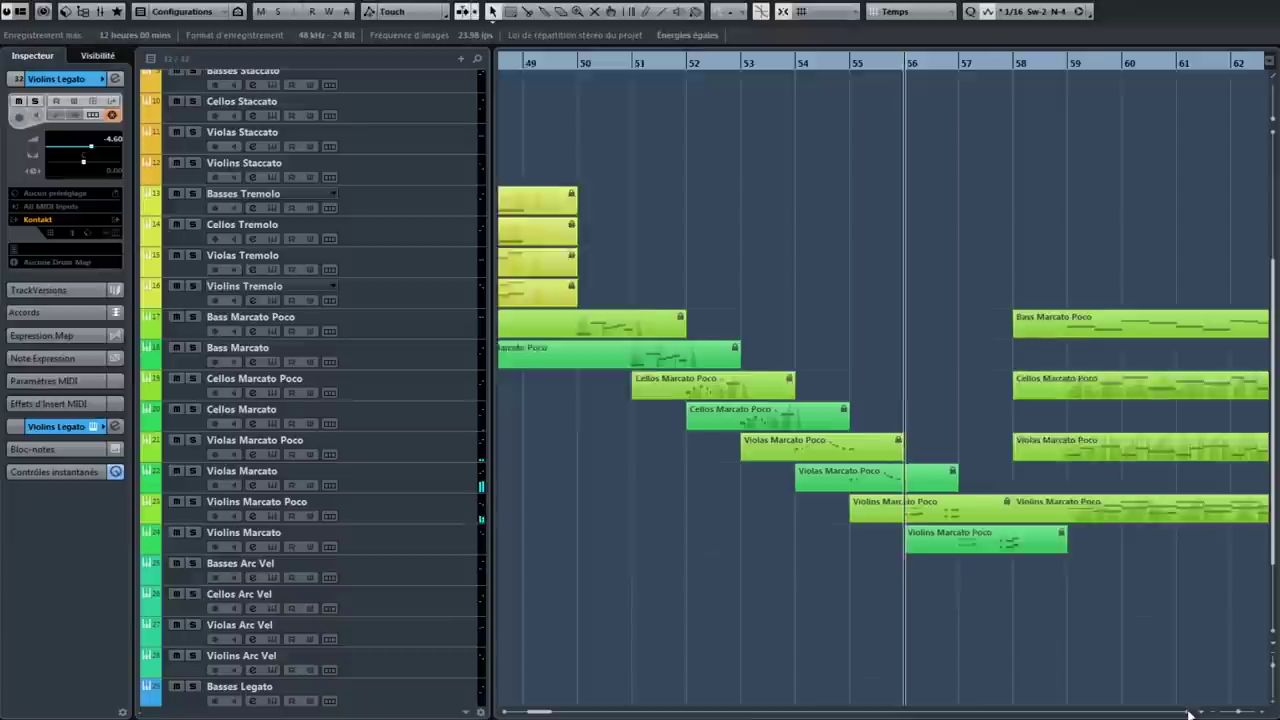
{"action": "scroll", "coordinate": [1190, 713], "scroll_direction": "right", "scroll_amount": 3}
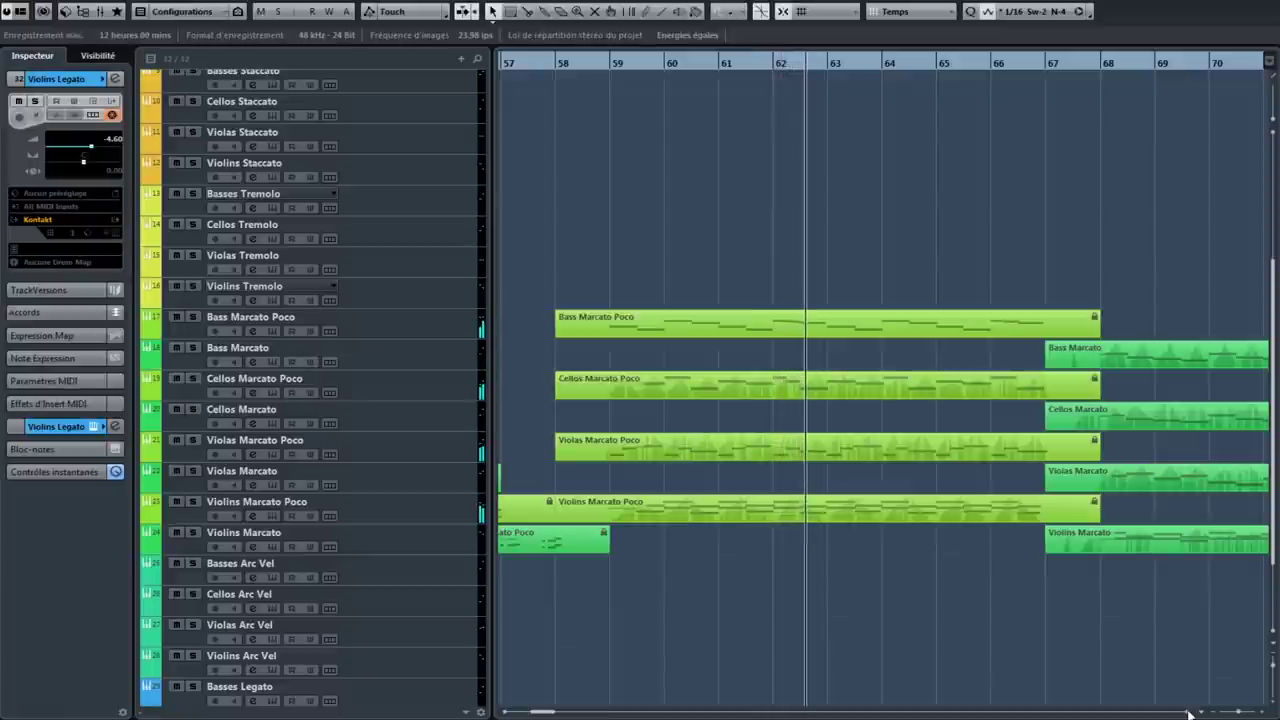
{"action": "scroll", "coordinate": [1190, 714], "scroll_direction": "right", "scroll_amount": 3}
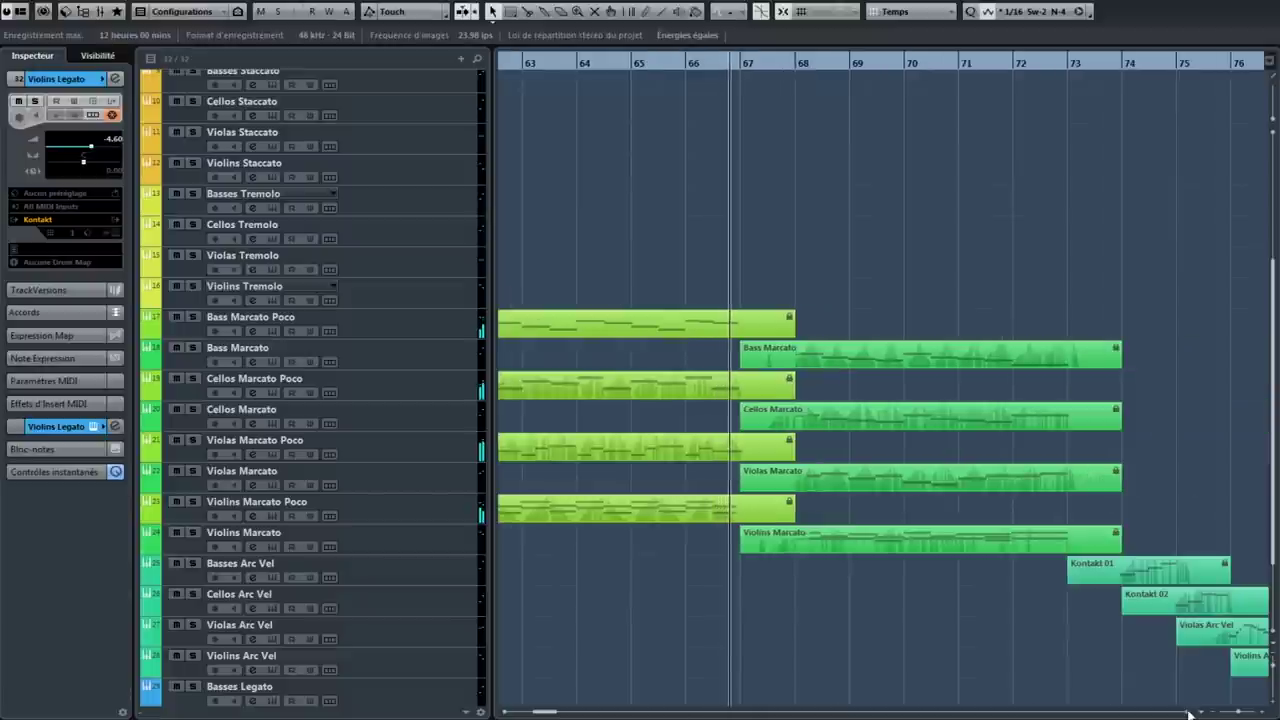
{"action": "scroll", "coordinate": [1177, 608], "scroll_direction": "down", "scroll_amount": 3}
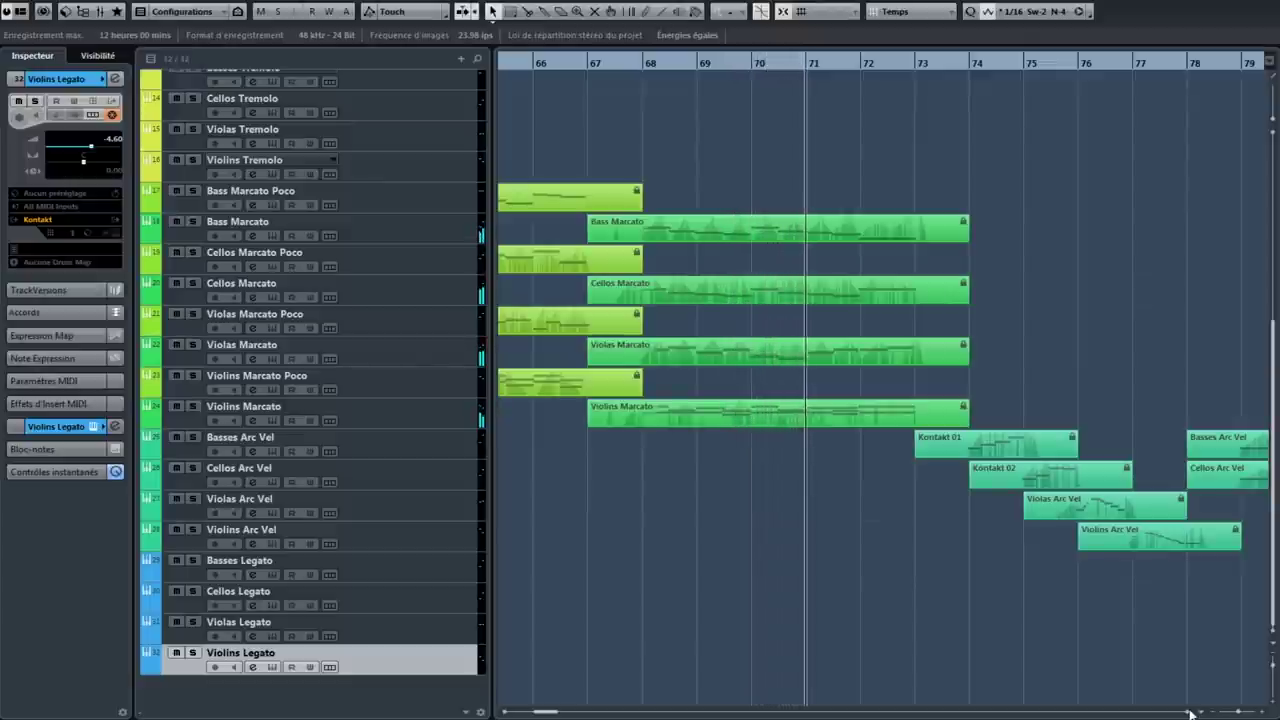
- Follow the strings demo through the Arc Vel and Legato passages to the end of the arrangement
{"action": "left_click", "coordinate": [1190, 713]}
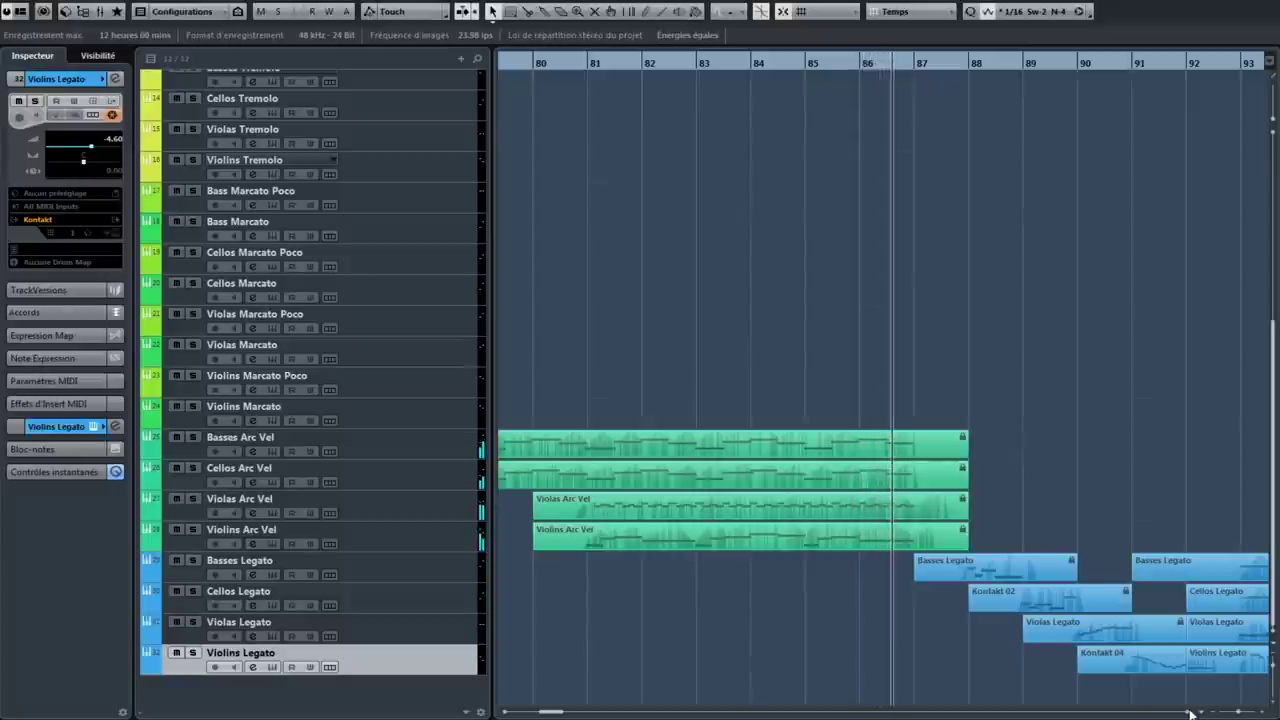
{"action": "scroll", "coordinate": [1190, 713], "scroll_direction": "right", "scroll_amount": 3}
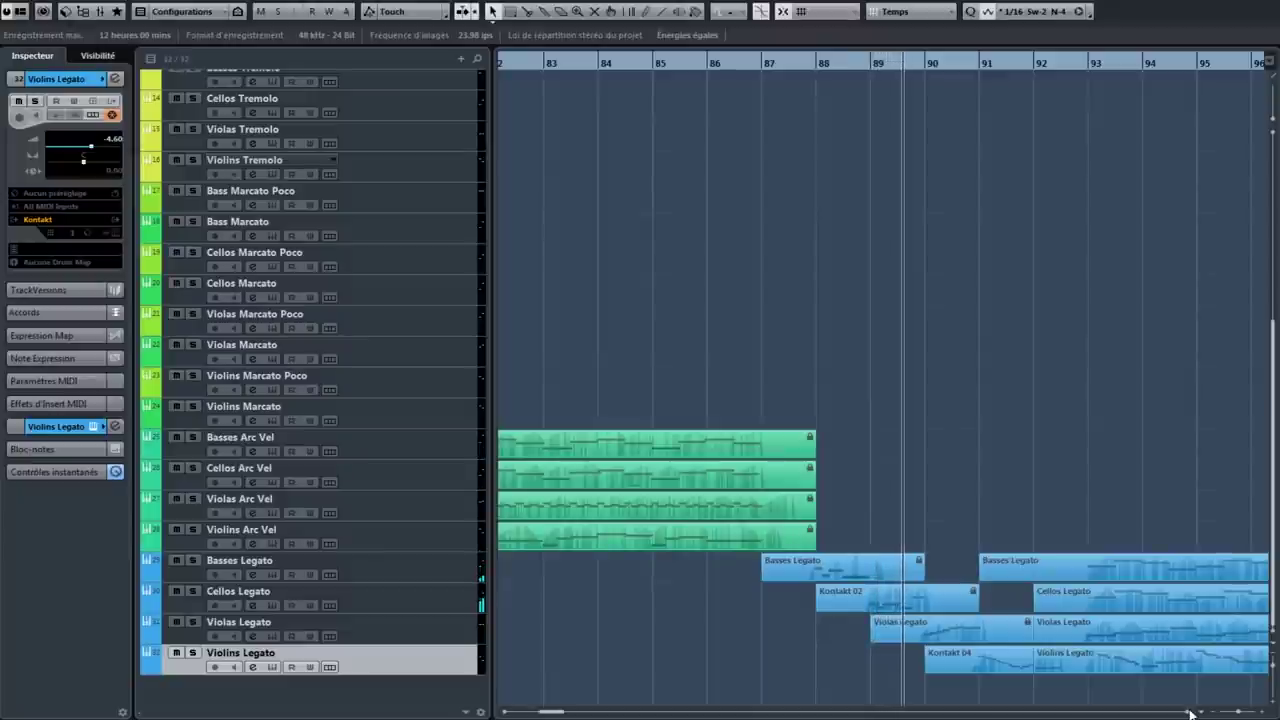
{"action": "scroll", "coordinate": [1190, 713], "scroll_direction": "right", "scroll_amount": 2}
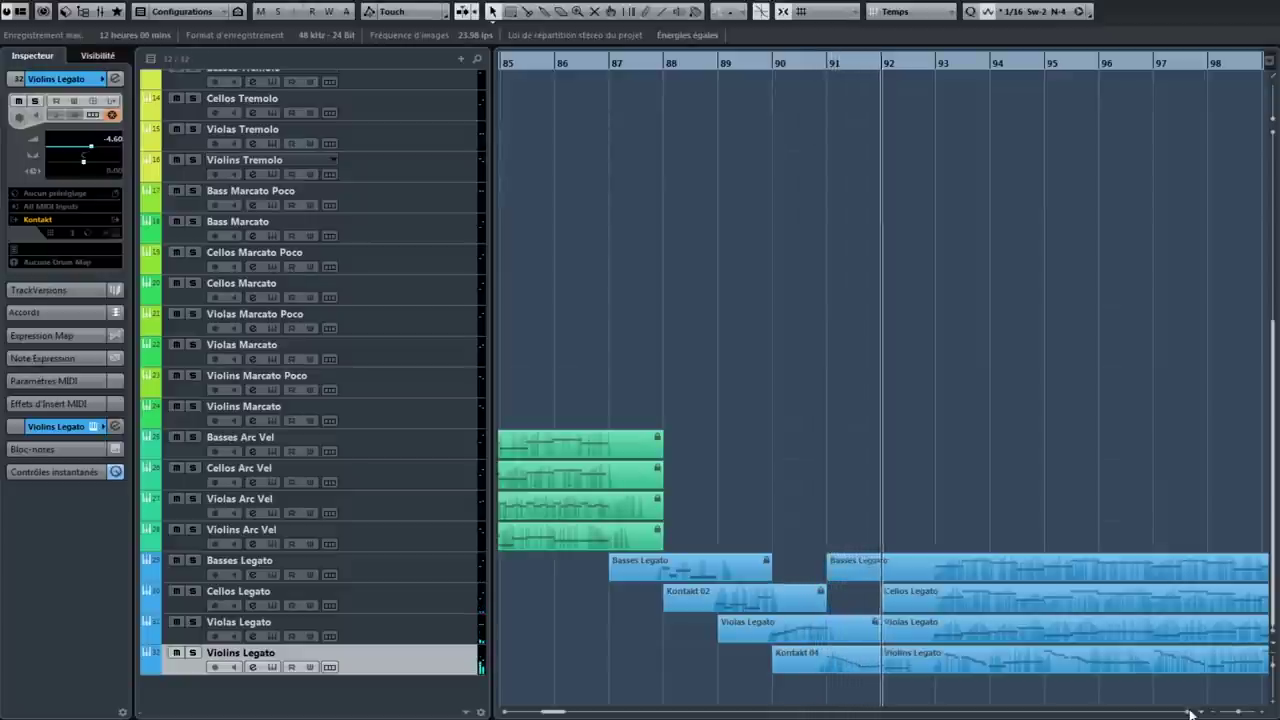
{"action": "scroll", "coordinate": [1190, 712], "scroll_direction": "right", "scroll_amount": 3}
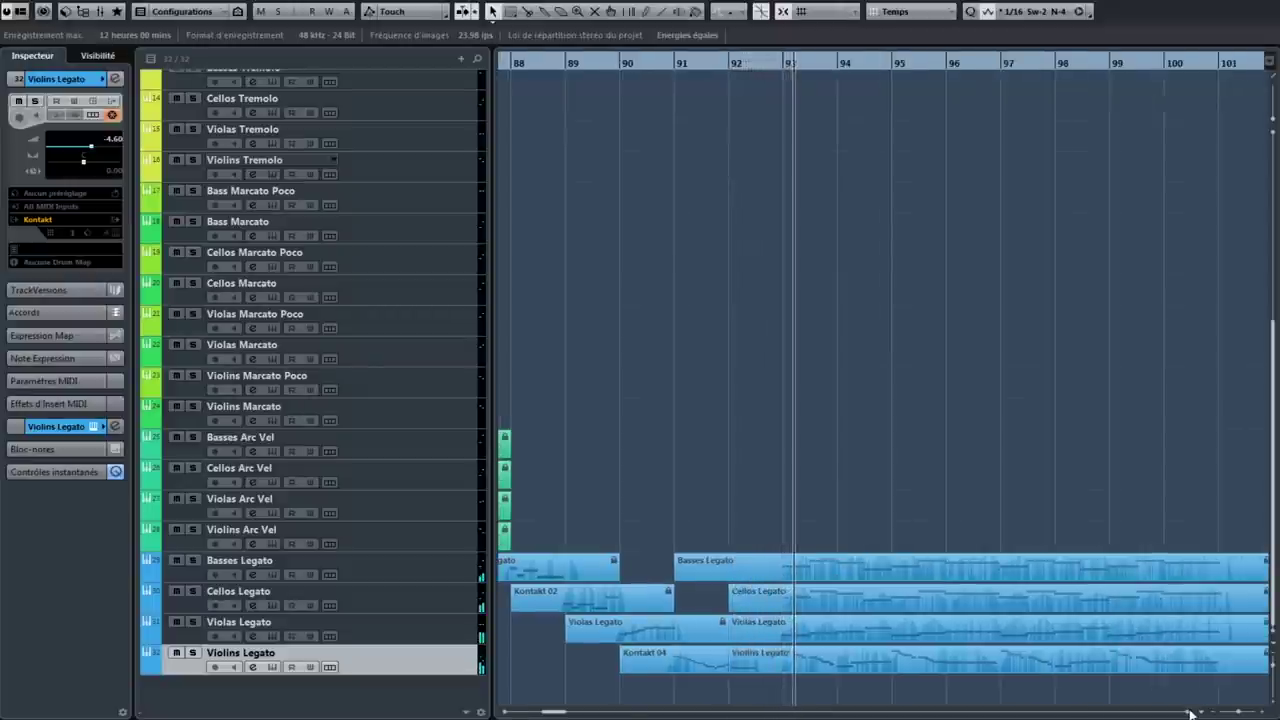
{"action": "scroll", "coordinate": [1190, 712], "scroll_direction": "right", "scroll_amount": 3}
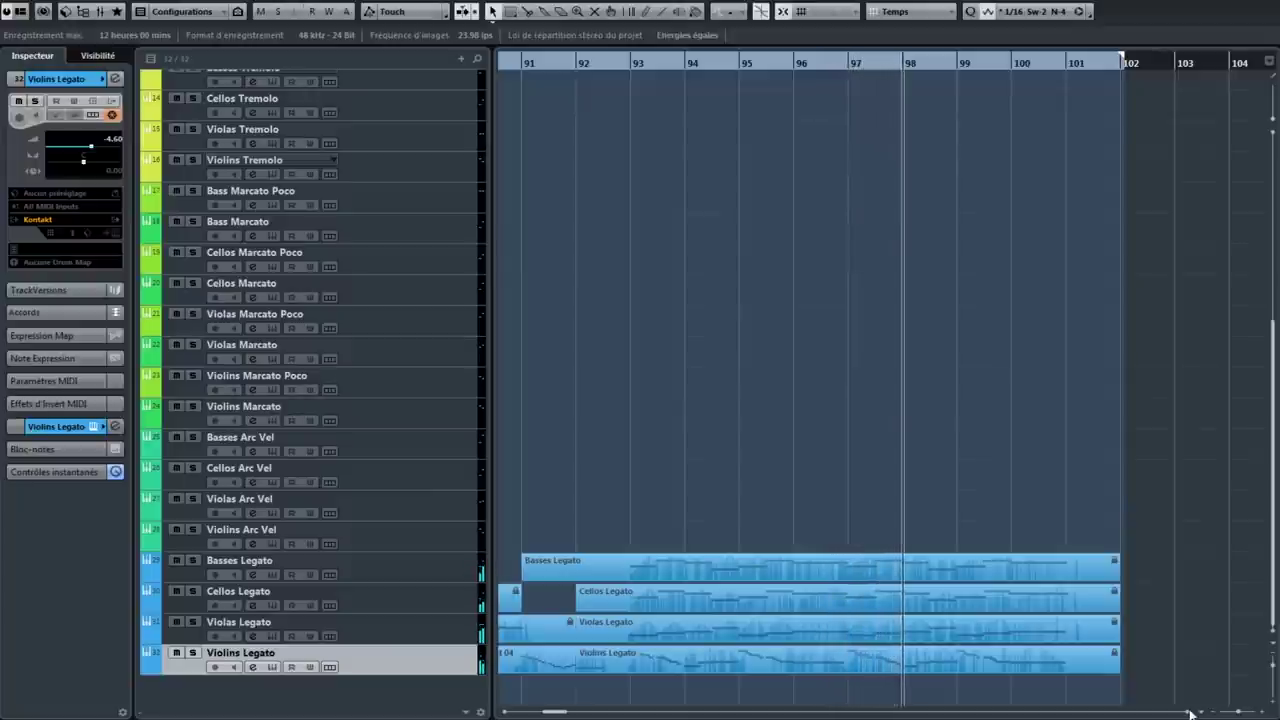
{"action": "scroll", "coordinate": [1190, 713], "scroll_direction": "right", "scroll_amount": 3}
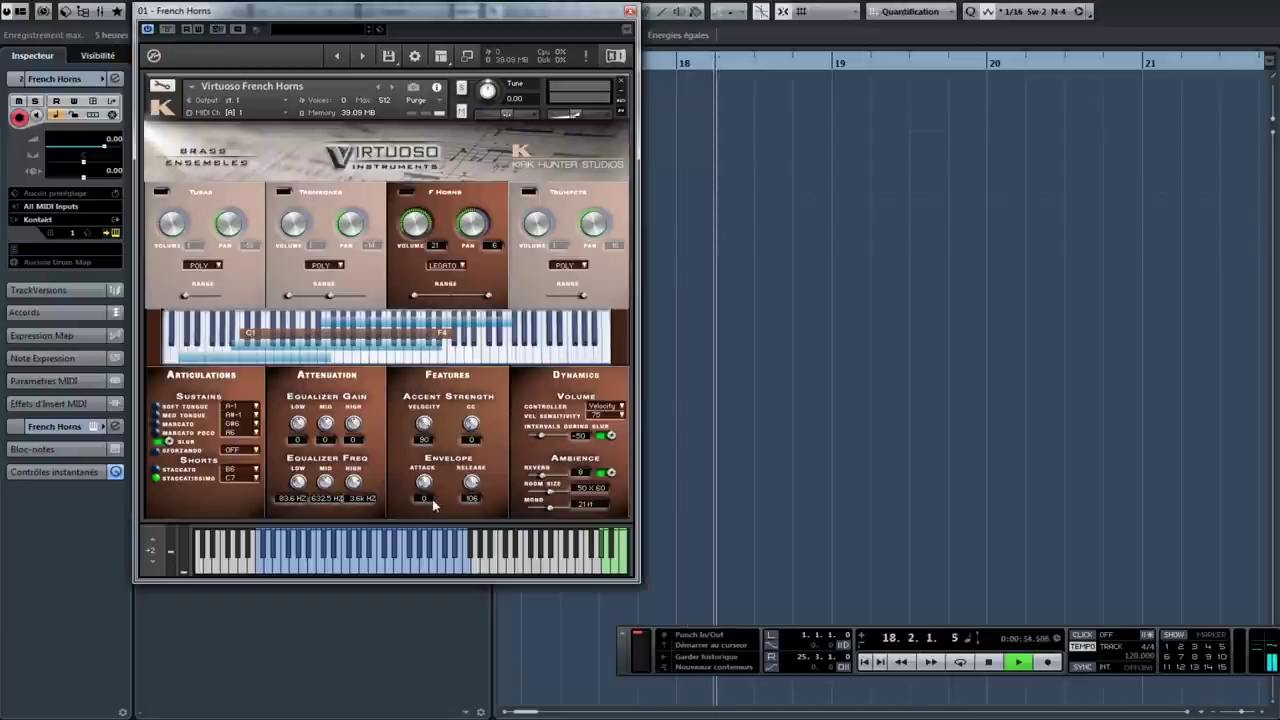
- Look through the volume controller choices of the Virtuoso French Horns, from Velocity to the numbered controllers
{"action": "left_click", "coordinate": [614, 408]}
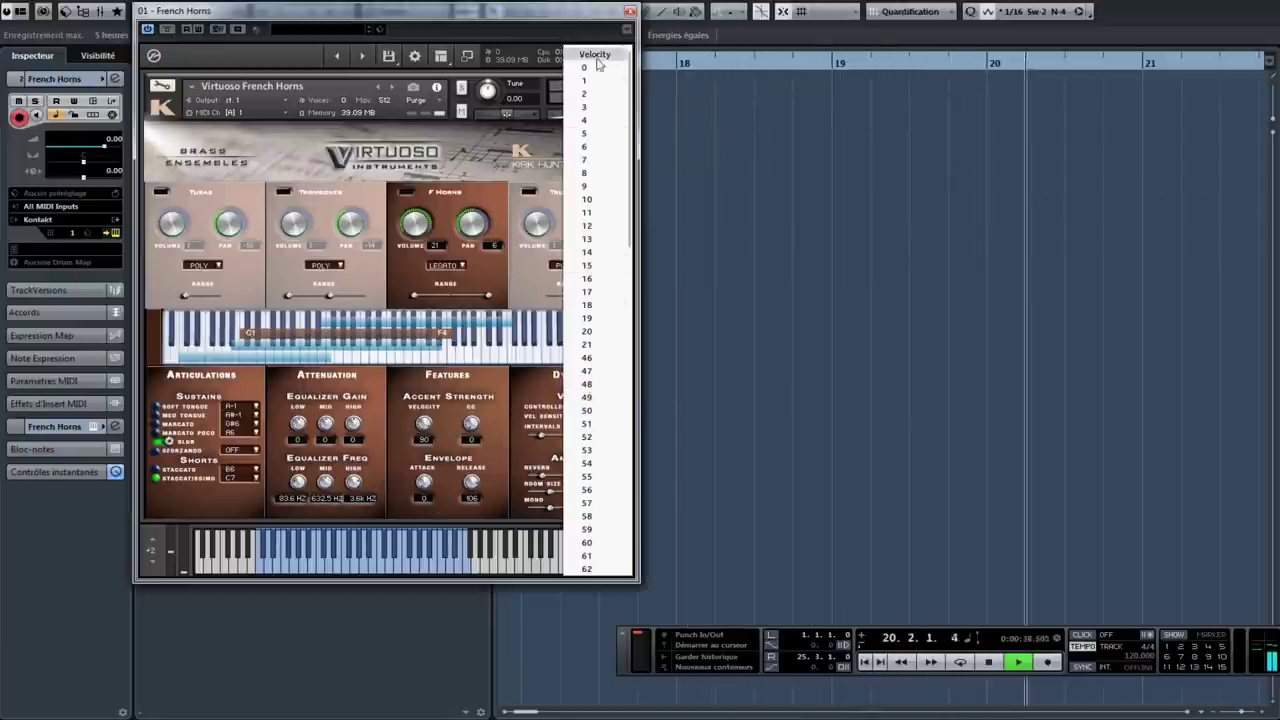
{"action": "left_click", "coordinate": [532, 414]}
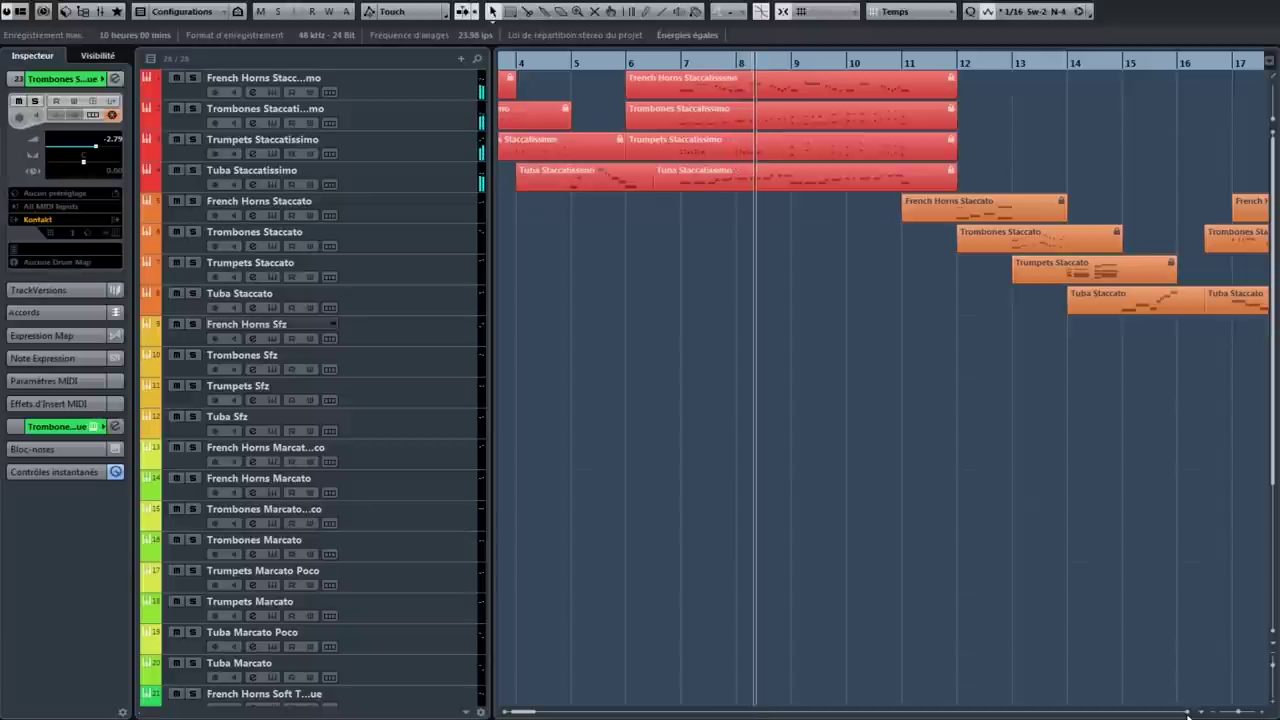
- Follow the brass demo's playback through the Staccatissimo, Staccato, Sfz, Marcato Poco and Marcato passages, examining which tracks play
{"action": "scroll", "coordinate": [1188, 716], "scroll_direction": "right", "scroll_amount": 3}
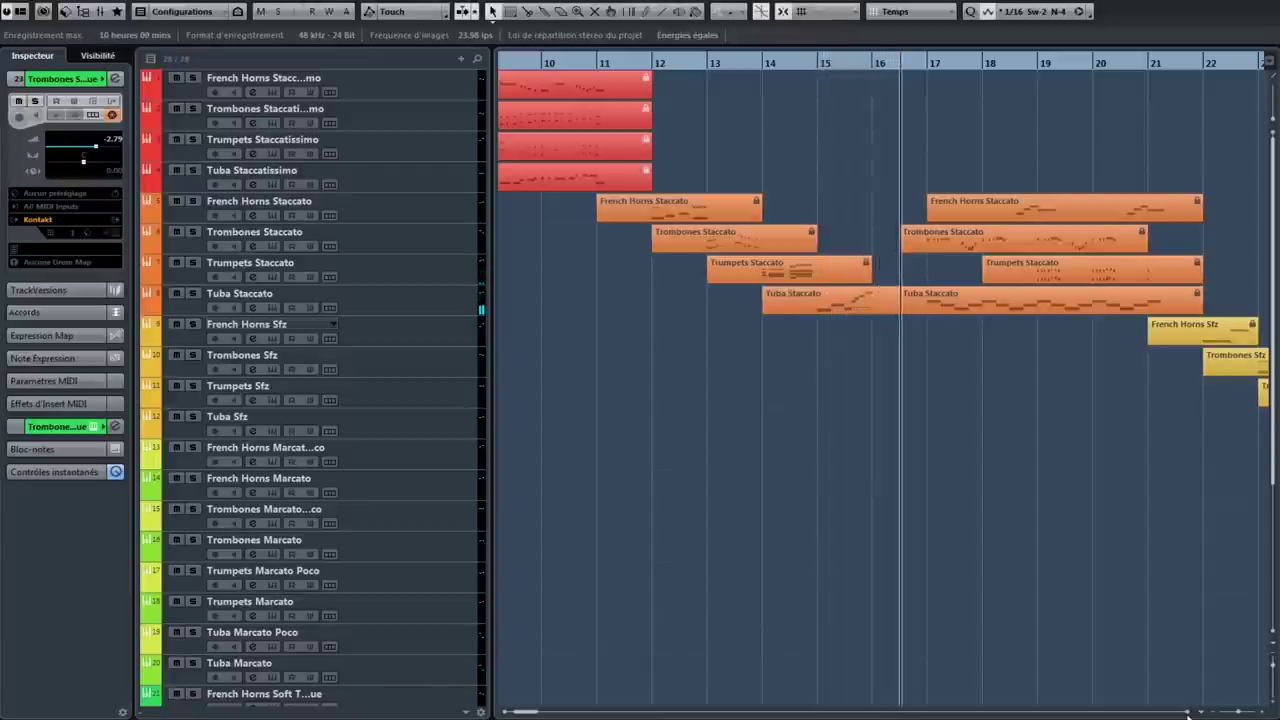
{"action": "scroll", "coordinate": [1188, 716], "scroll_direction": "right", "scroll_amount": 3}
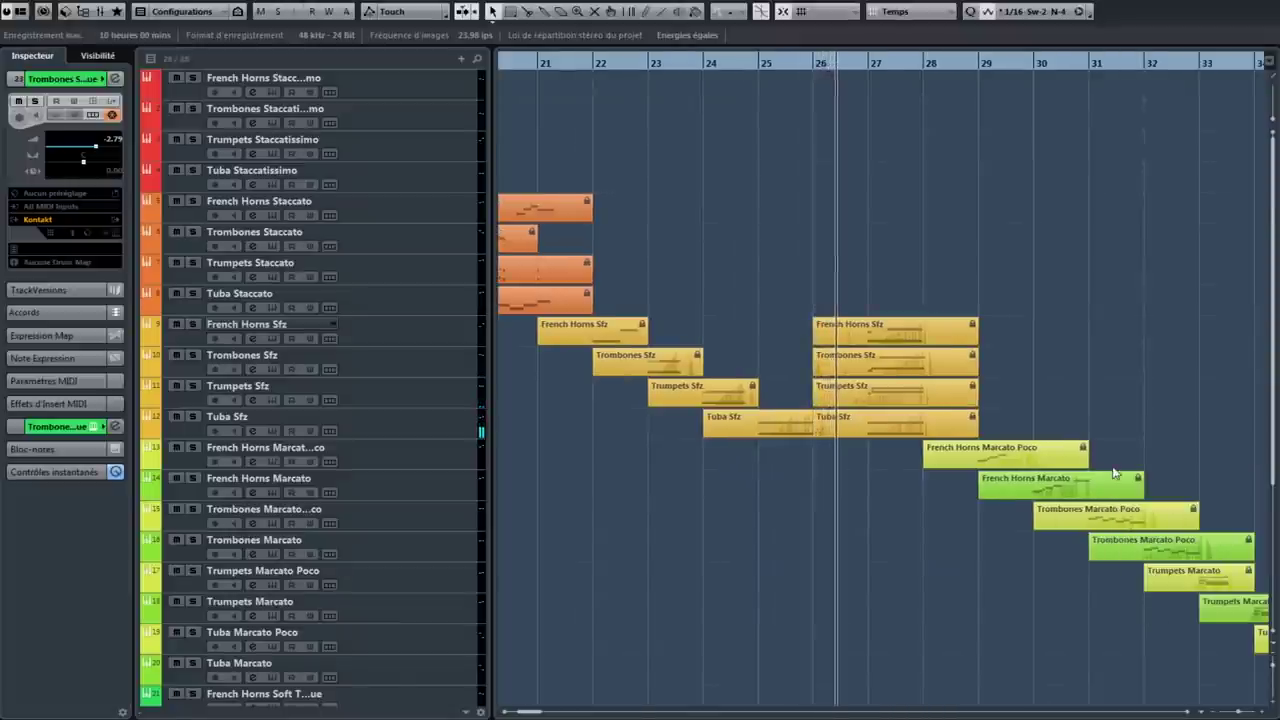
{"action": "scroll", "coordinate": [1112, 466], "scroll_direction": "down", "scroll_amount": 3}
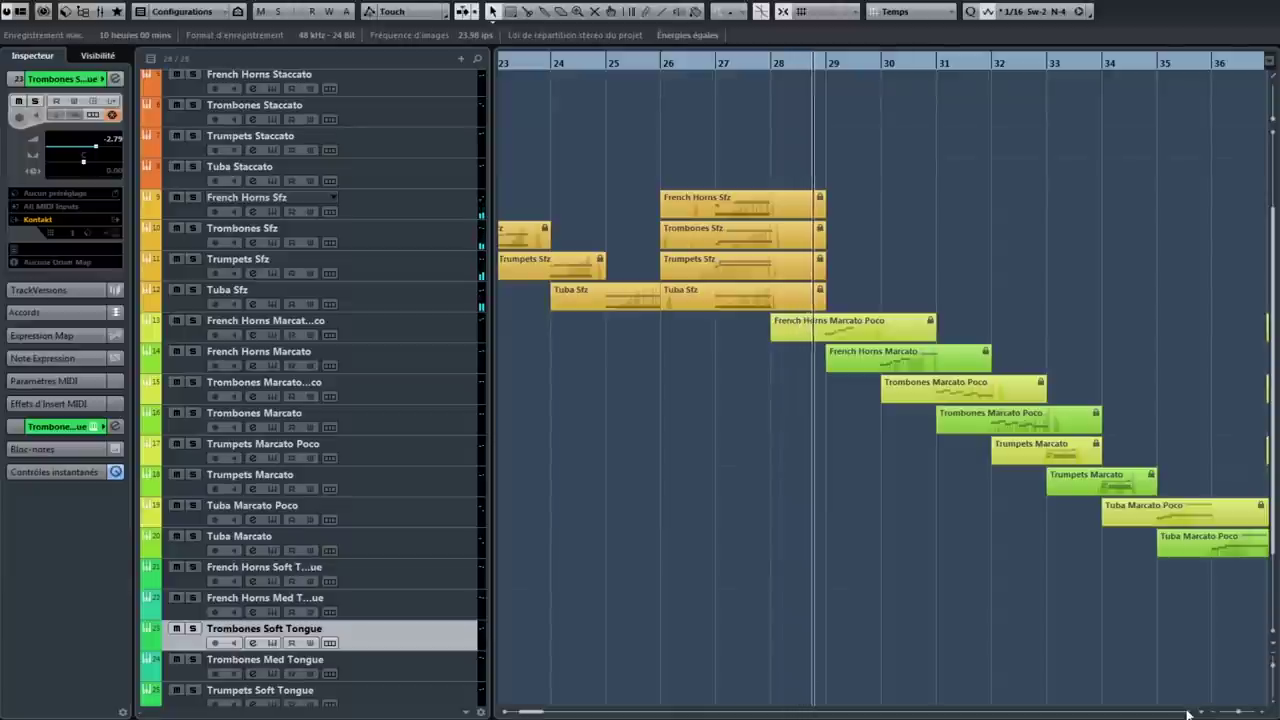
{"action": "scroll", "coordinate": [1188, 714], "scroll_direction": "right", "scroll_amount": 2}
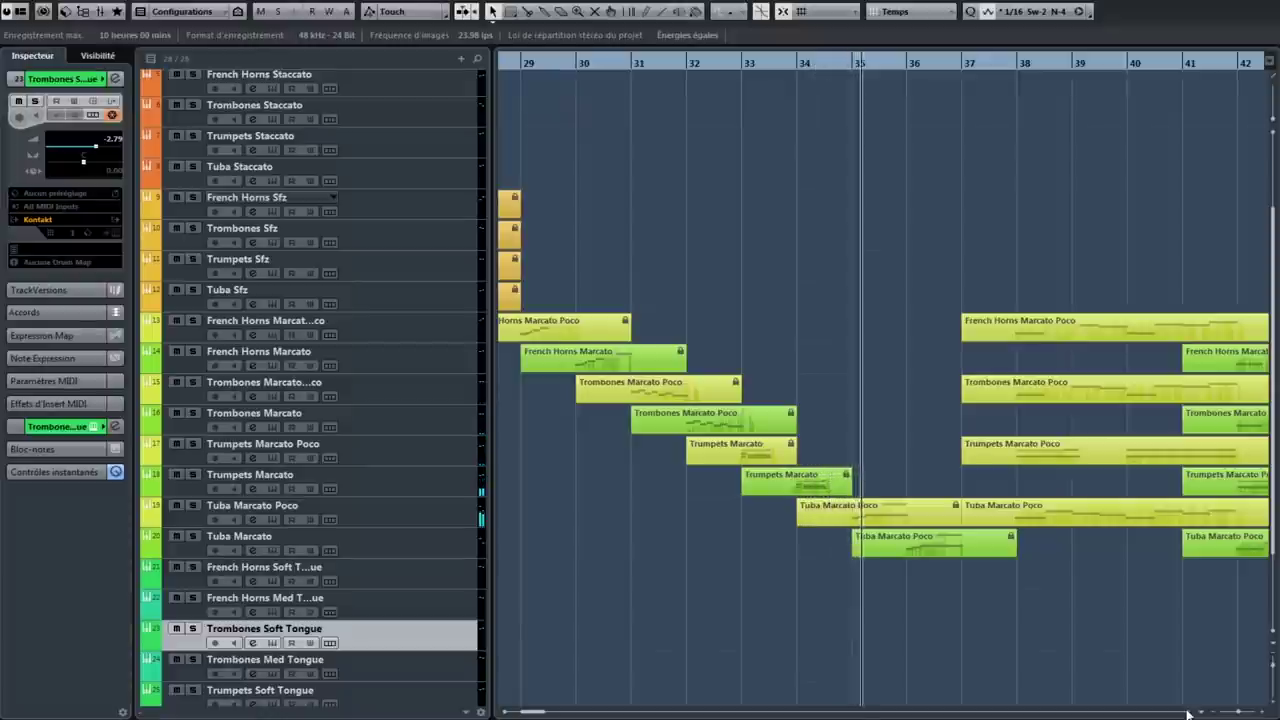
{"action": "scroll", "coordinate": [1188, 714], "scroll_direction": "right", "scroll_amount": 3}
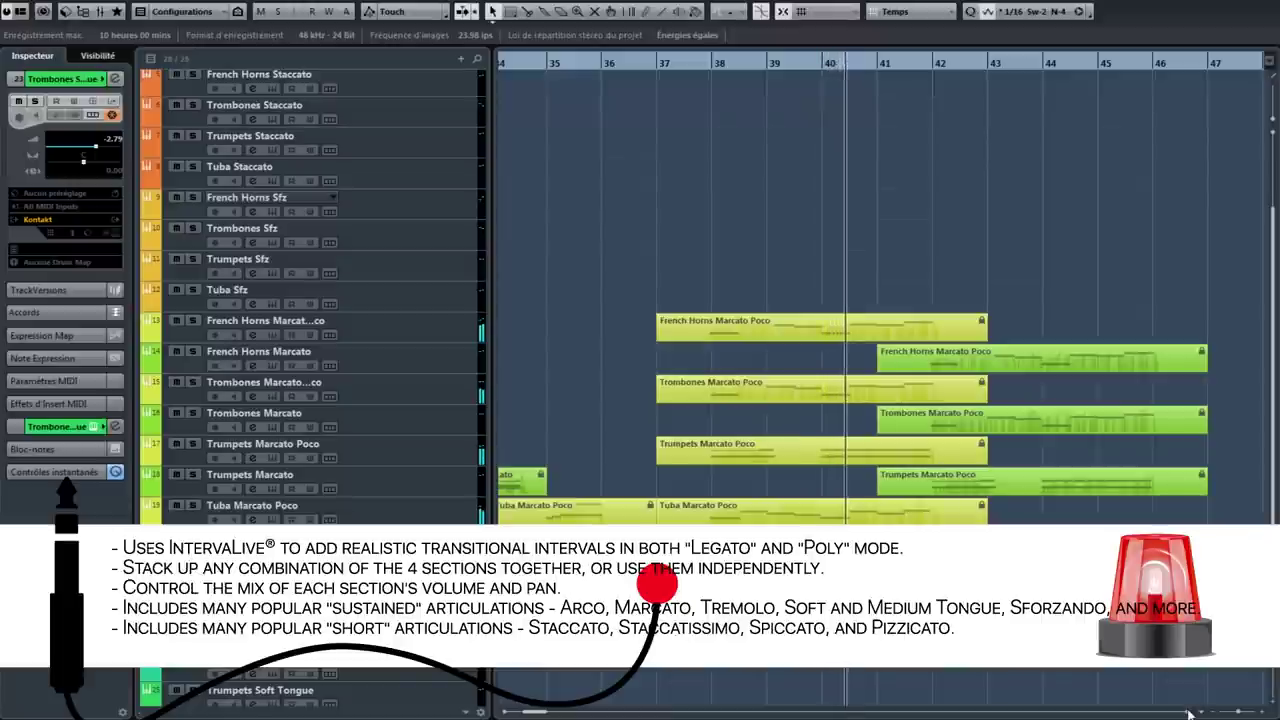
{"action": "scroll", "coordinate": [1188, 712], "scroll_direction": "right", "scroll_amount": 3}
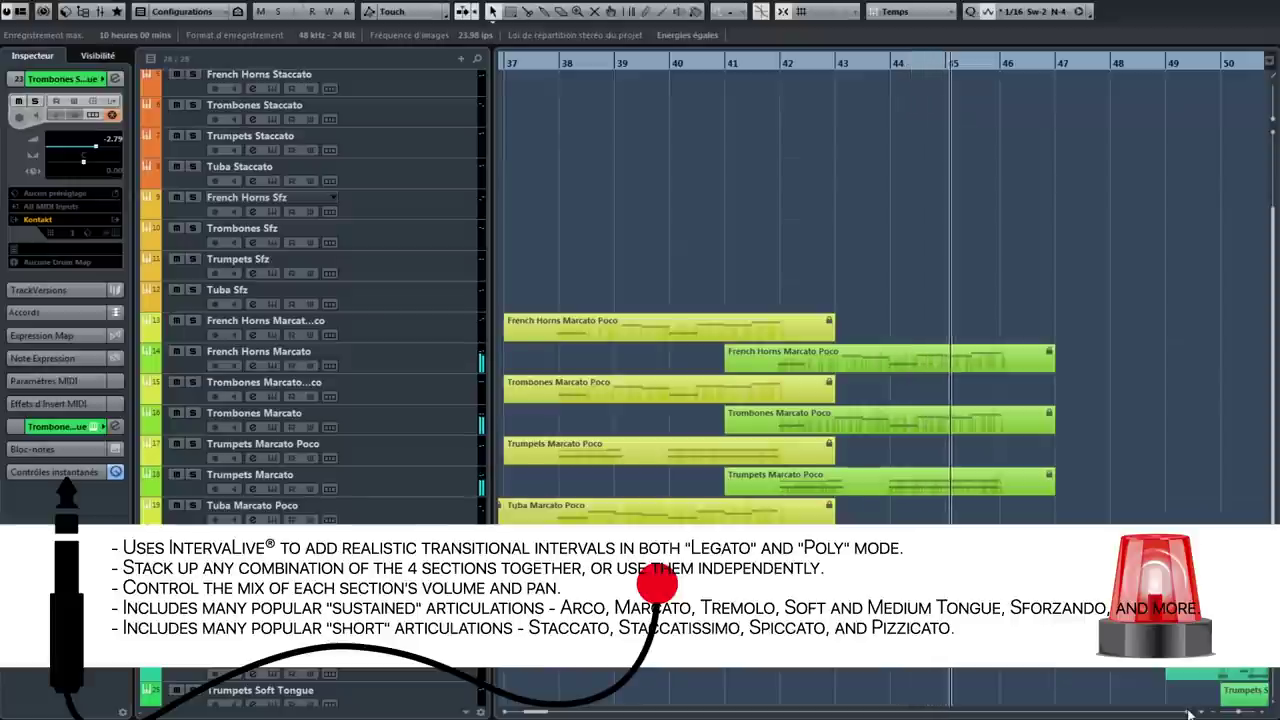
- Follow the brass demo from the closing Marcato bars through the Soft Tongue and Med Tongue passages, examining which tracks play
{"action": "scroll", "coordinate": [1190, 713], "scroll_direction": "right", "scroll_amount": 3}
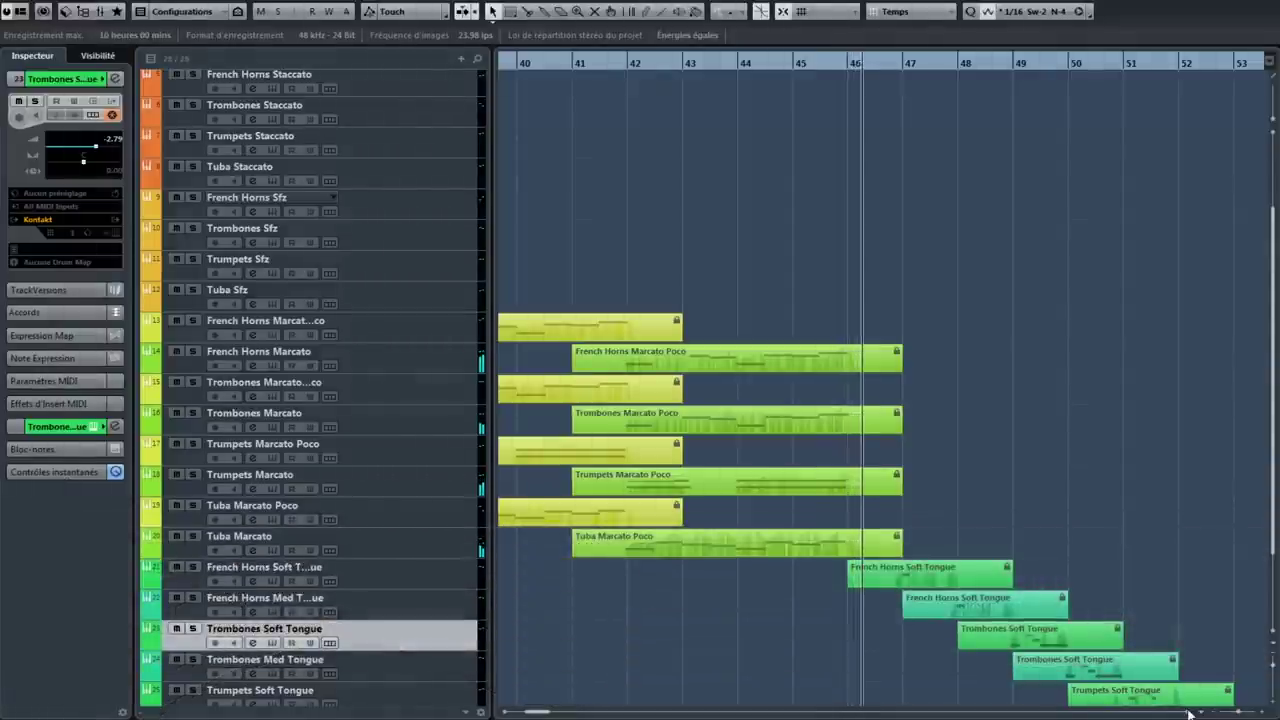
{"action": "scroll", "coordinate": [1190, 713], "scroll_direction": "right", "scroll_amount": 3}
{"action": "scroll", "coordinate": [1192, 620], "scroll_direction": "down", "scroll_amount": 3}
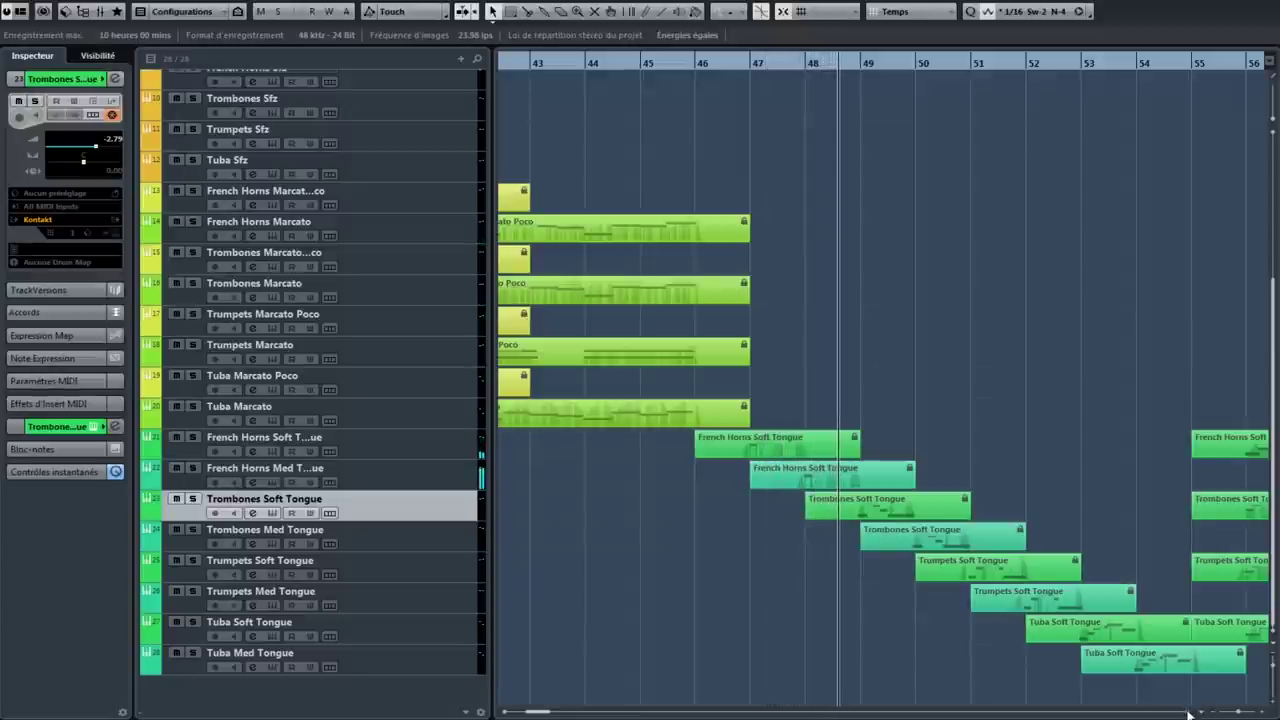
{"action": "scroll", "coordinate": [1190, 713], "scroll_direction": "right", "scroll_amount": 2}
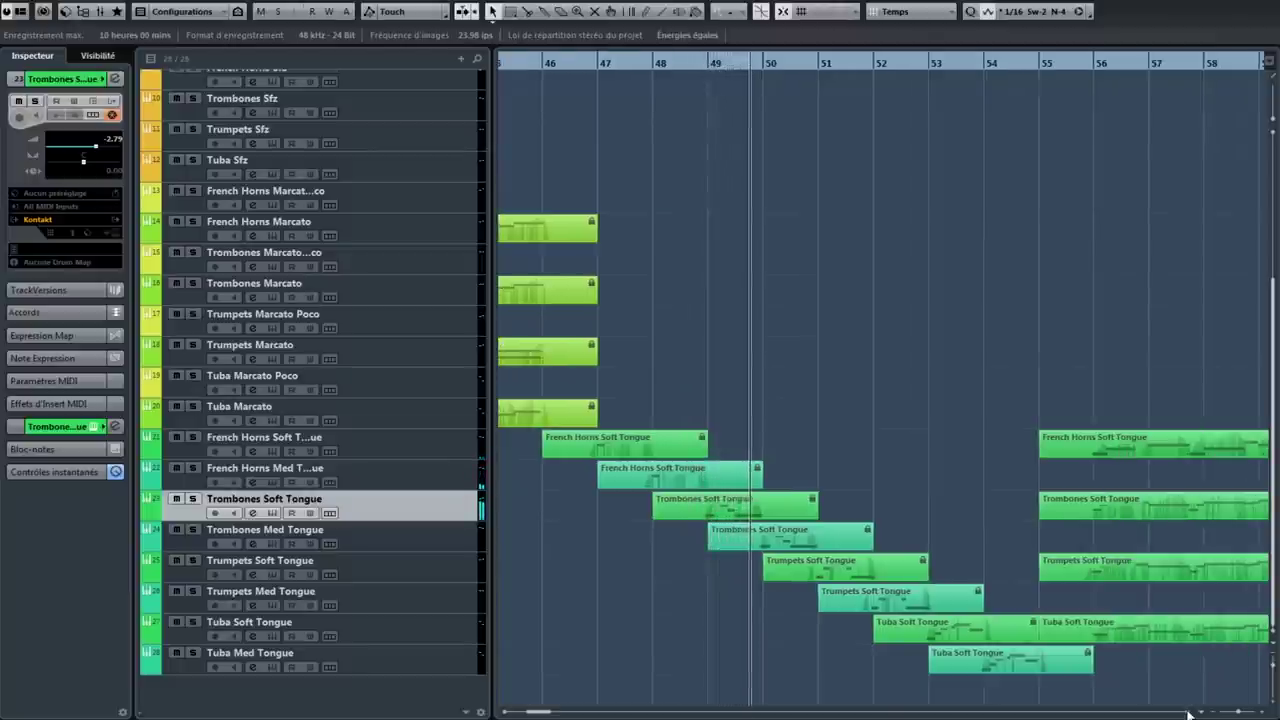
{"action": "scroll", "coordinate": [1189, 714], "scroll_direction": "right", "scroll_amount": 3}
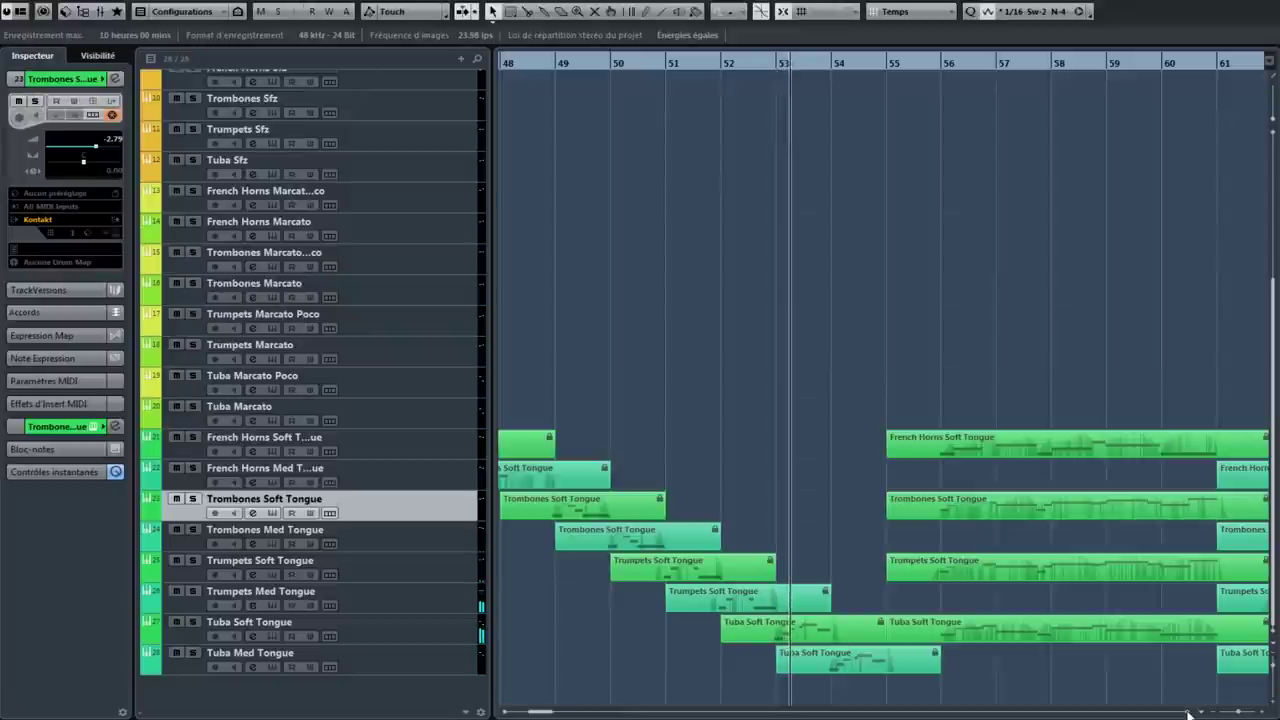
{"action": "scroll", "coordinate": [1188, 714], "scroll_direction": "right", "scroll_amount": 3}
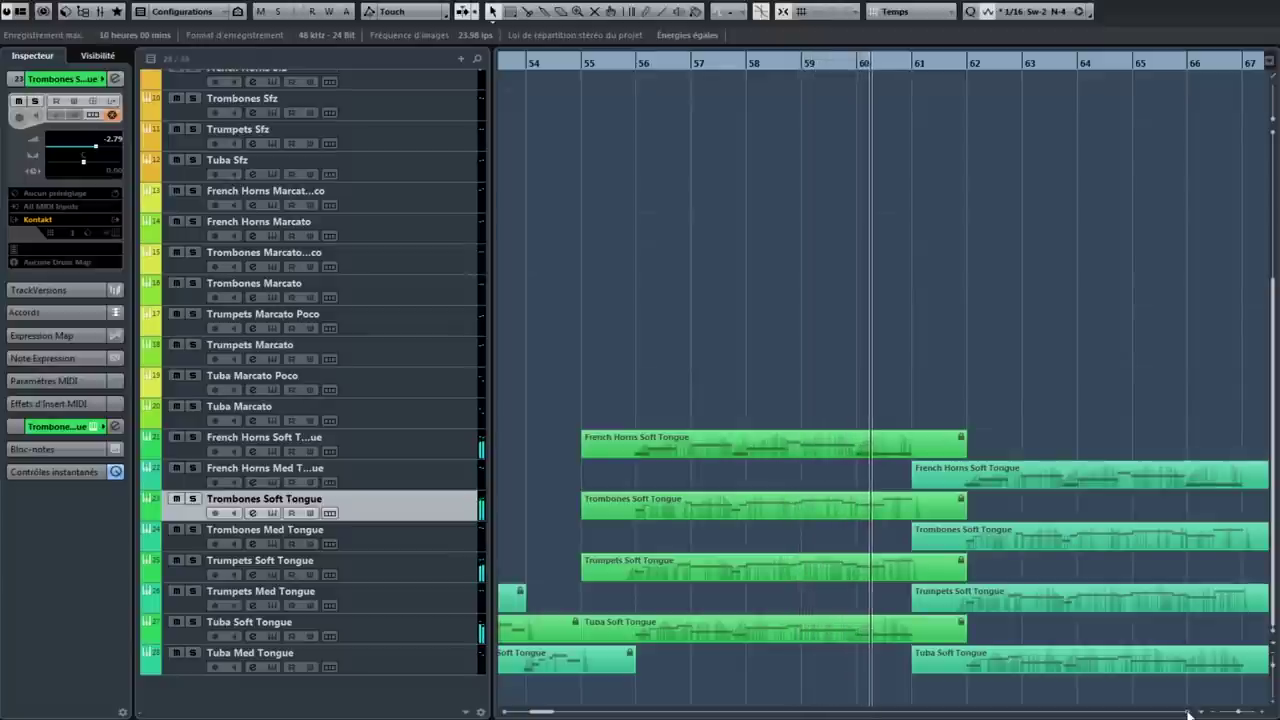
{"action": "scroll", "coordinate": [1190, 714], "scroll_direction": "right", "scroll_amount": 3}
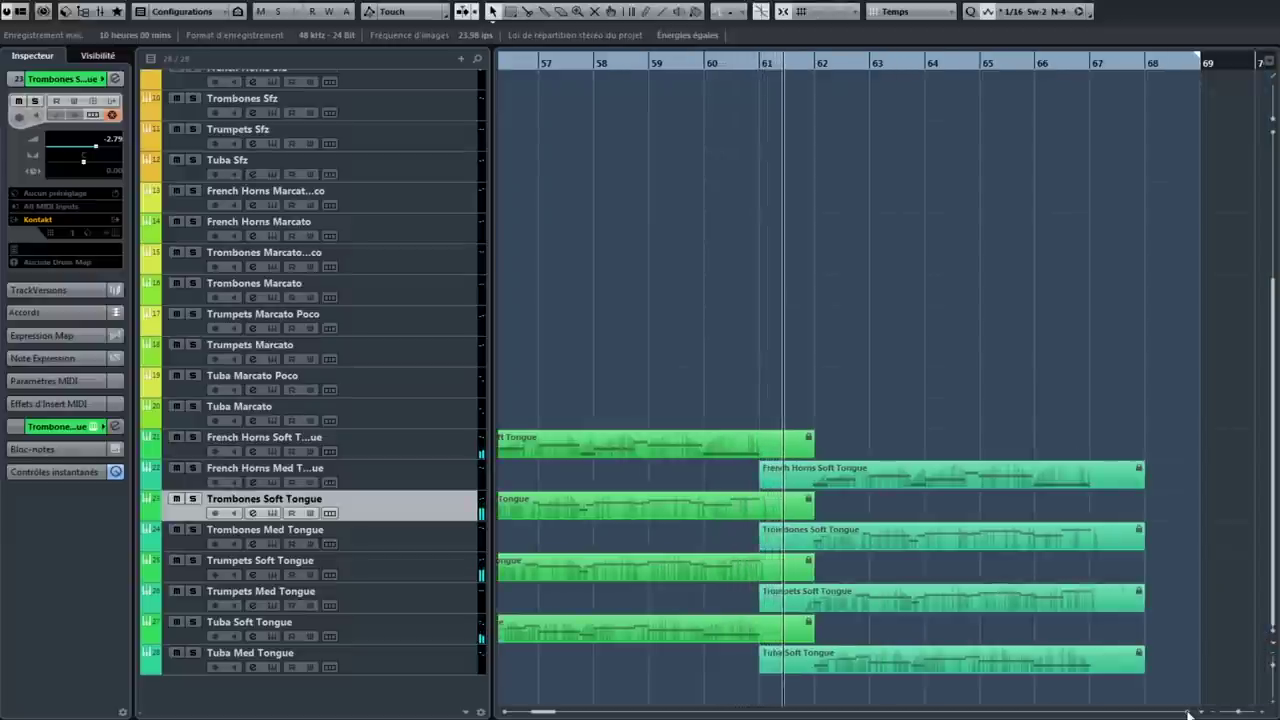
{"action": "scroll", "coordinate": [1190, 714], "scroll_direction": "right", "scroll_amount": 3}
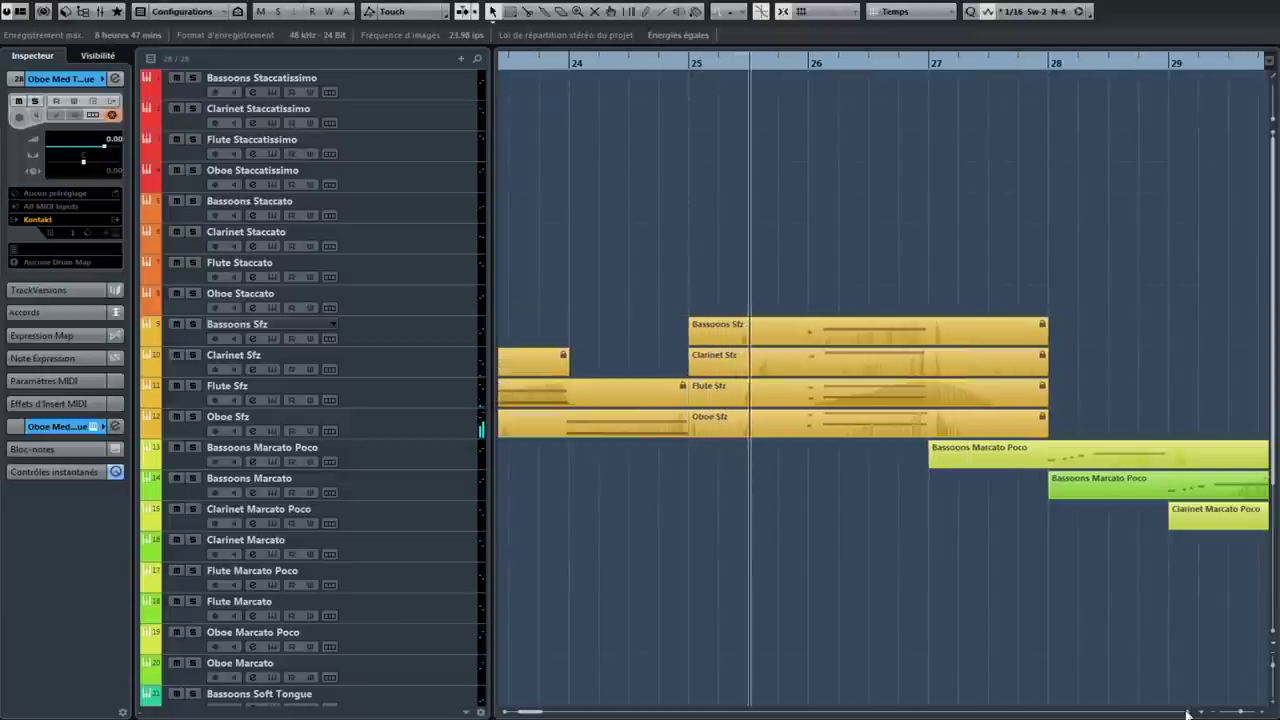
- Follow the woodwind demo through the Sfz passage and the individual bassoon, clarinet, flute and oboe Marcato Poco and Marcato parts
{"action": "scroll", "coordinate": [1171, 663], "scroll_direction": "down", "scroll_amount": 2}
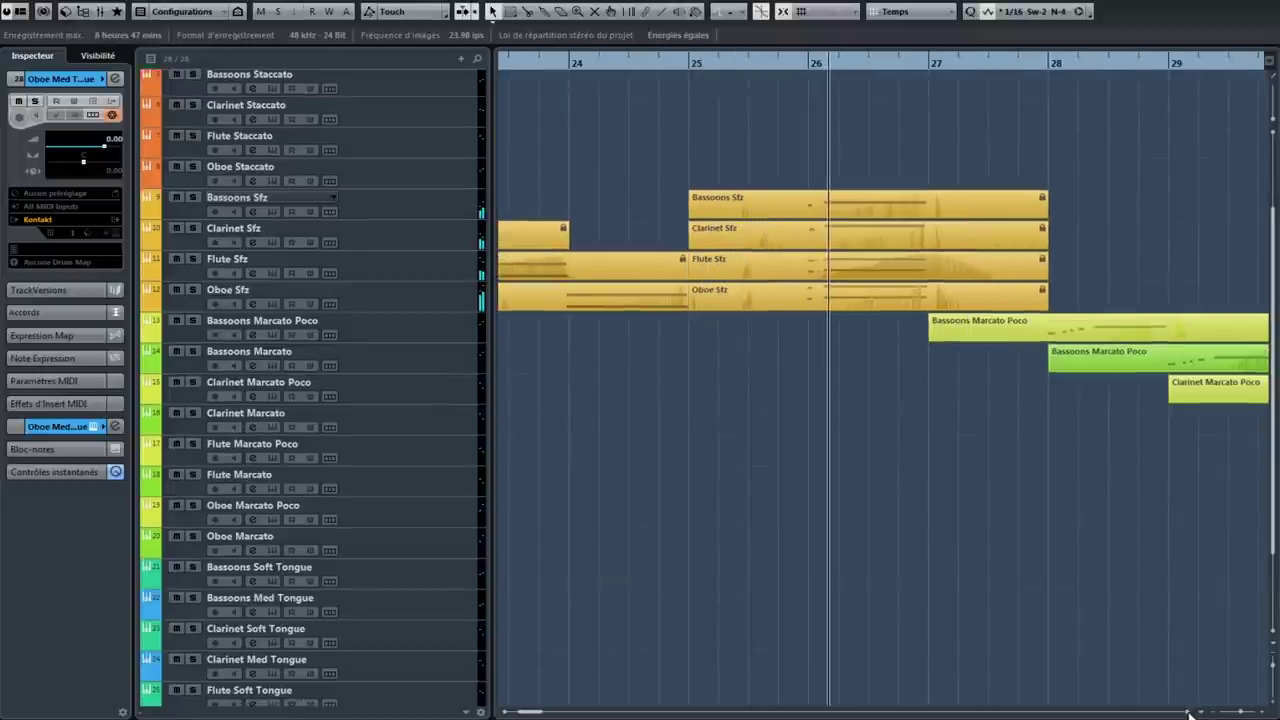
{"action": "scroll", "coordinate": [1190, 714], "scroll_direction": "right", "scroll_amount": 1}
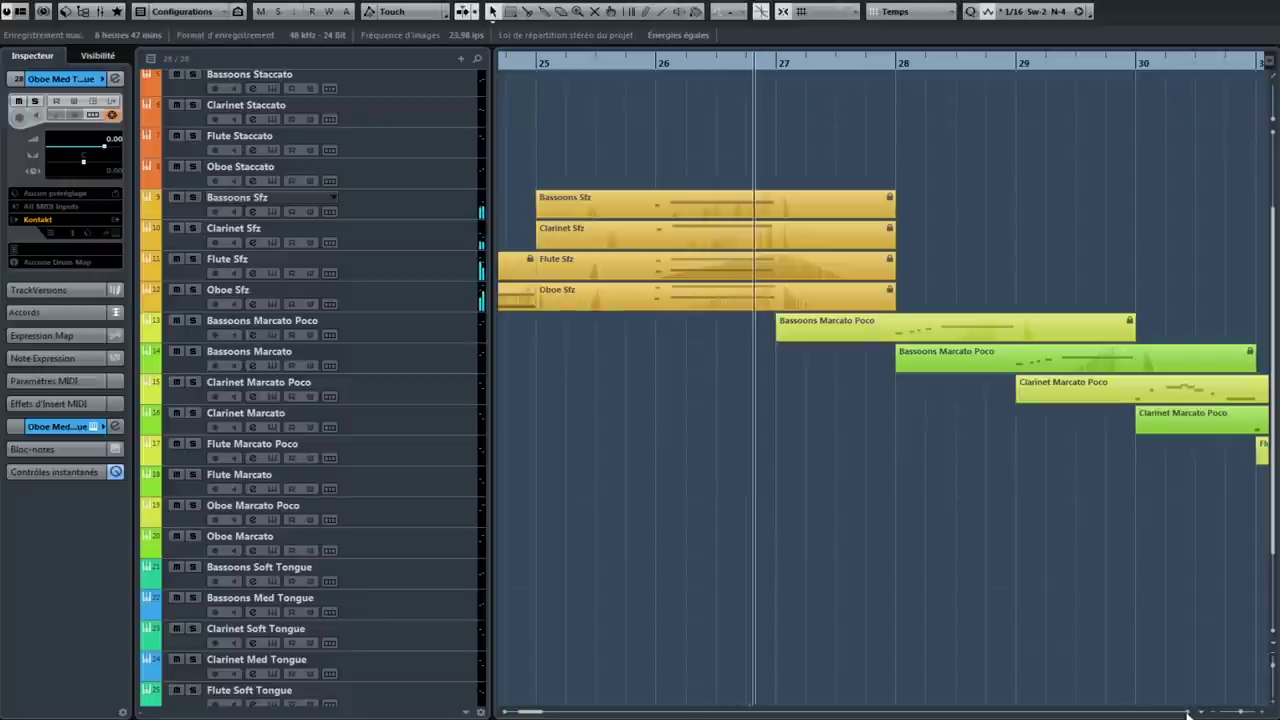
{"action": "scroll", "coordinate": [1190, 714], "scroll_direction": "right", "scroll_amount": 1}
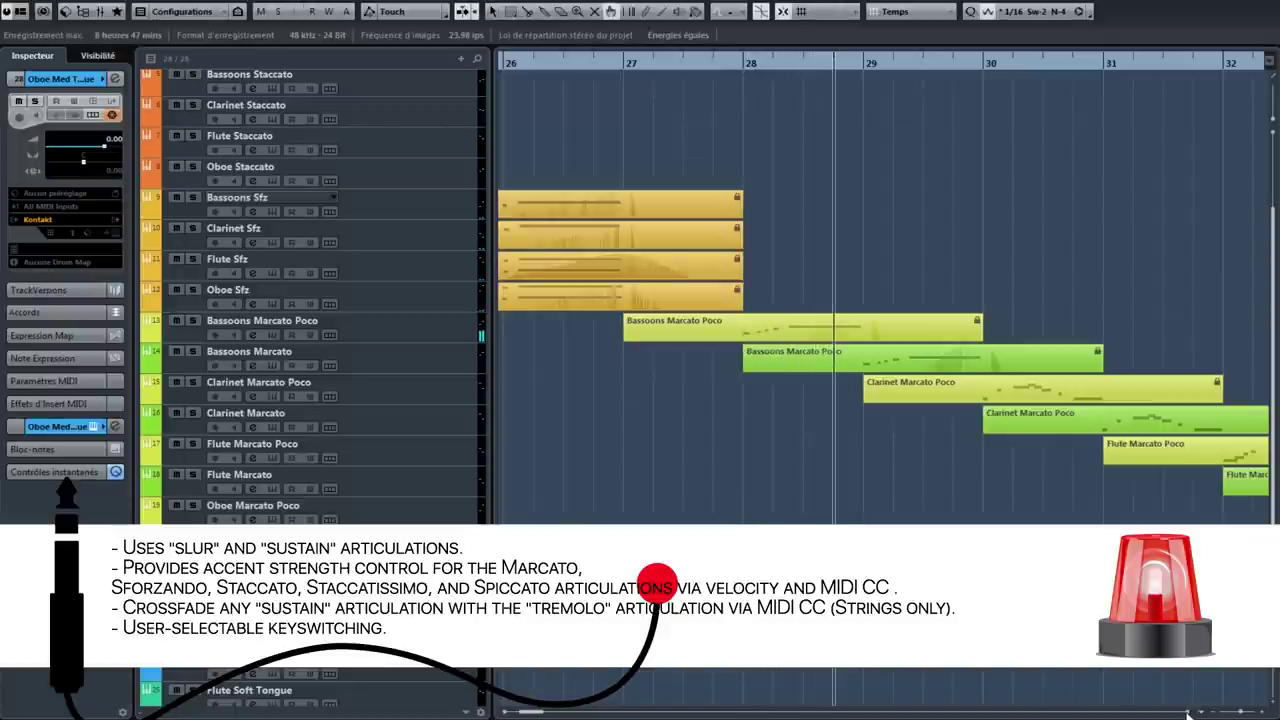
{"action": "scroll", "coordinate": [1190, 714], "scroll_direction": "right", "scroll_amount": 1}
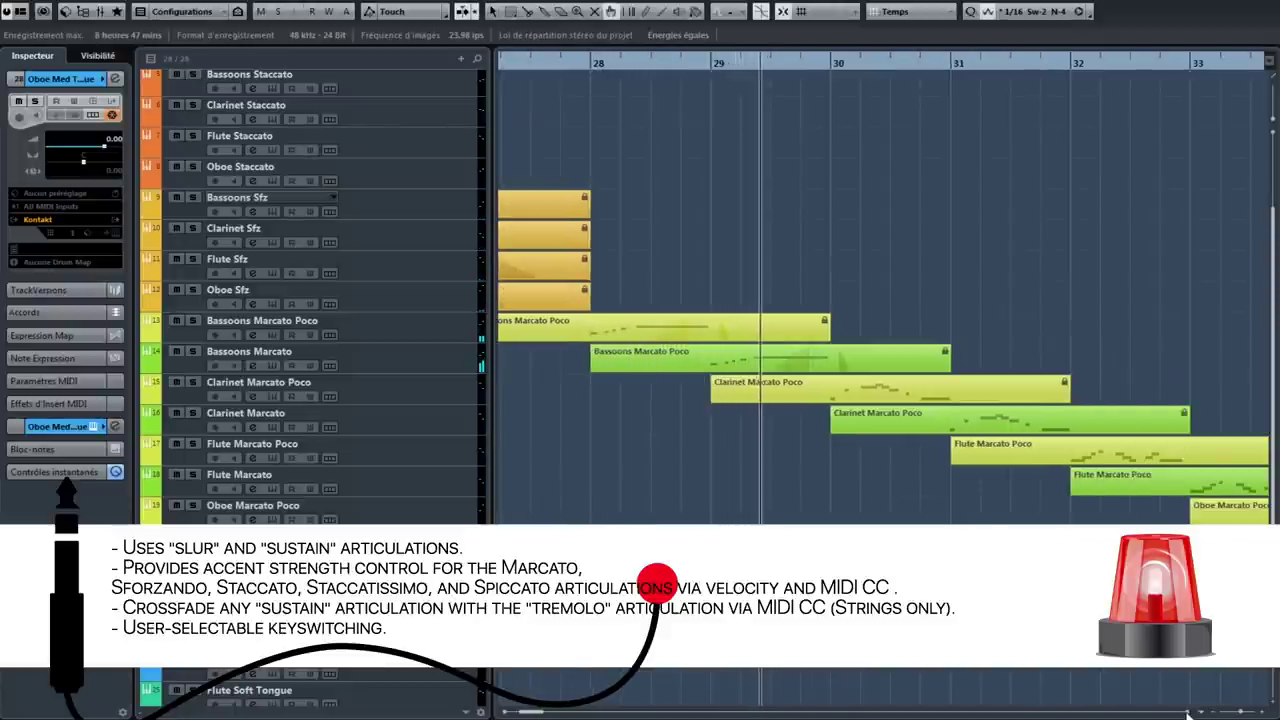
{"action": "scroll", "coordinate": [1188, 714], "scroll_direction": "right", "scroll_amount": 1}
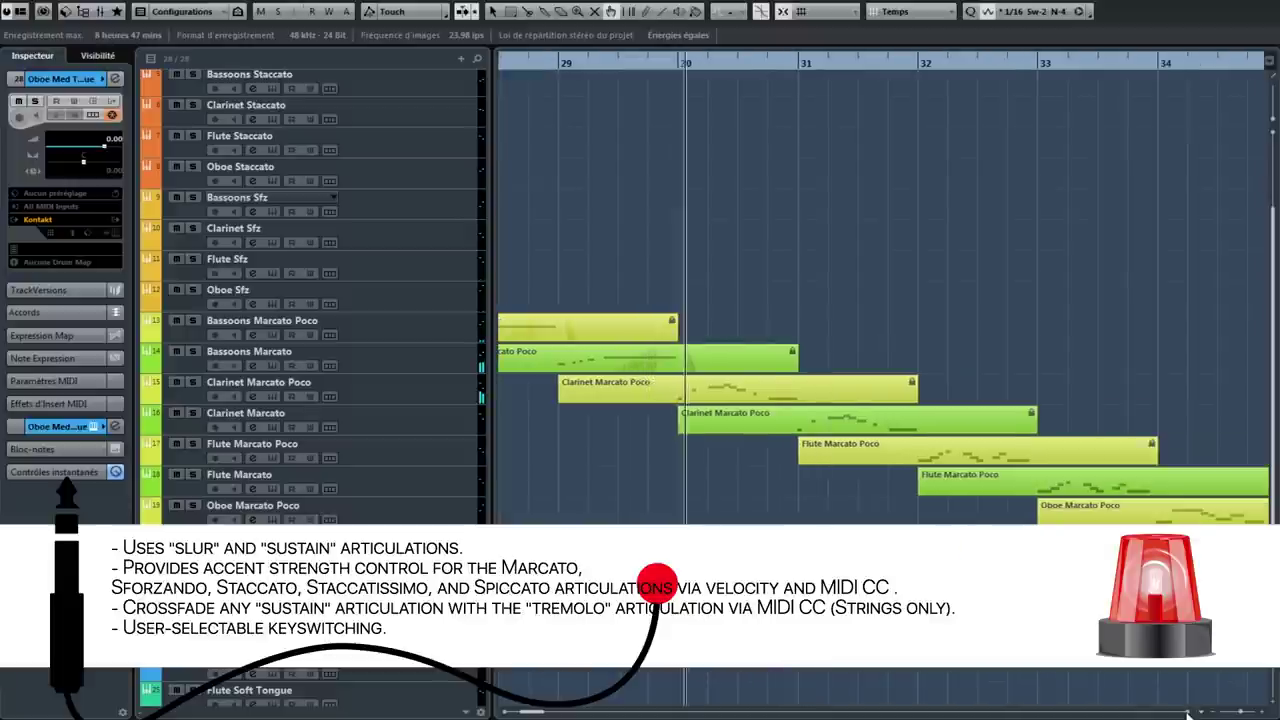
{"action": "scroll", "coordinate": [1174, 690], "scroll_direction": "down", "scroll_amount": 3}
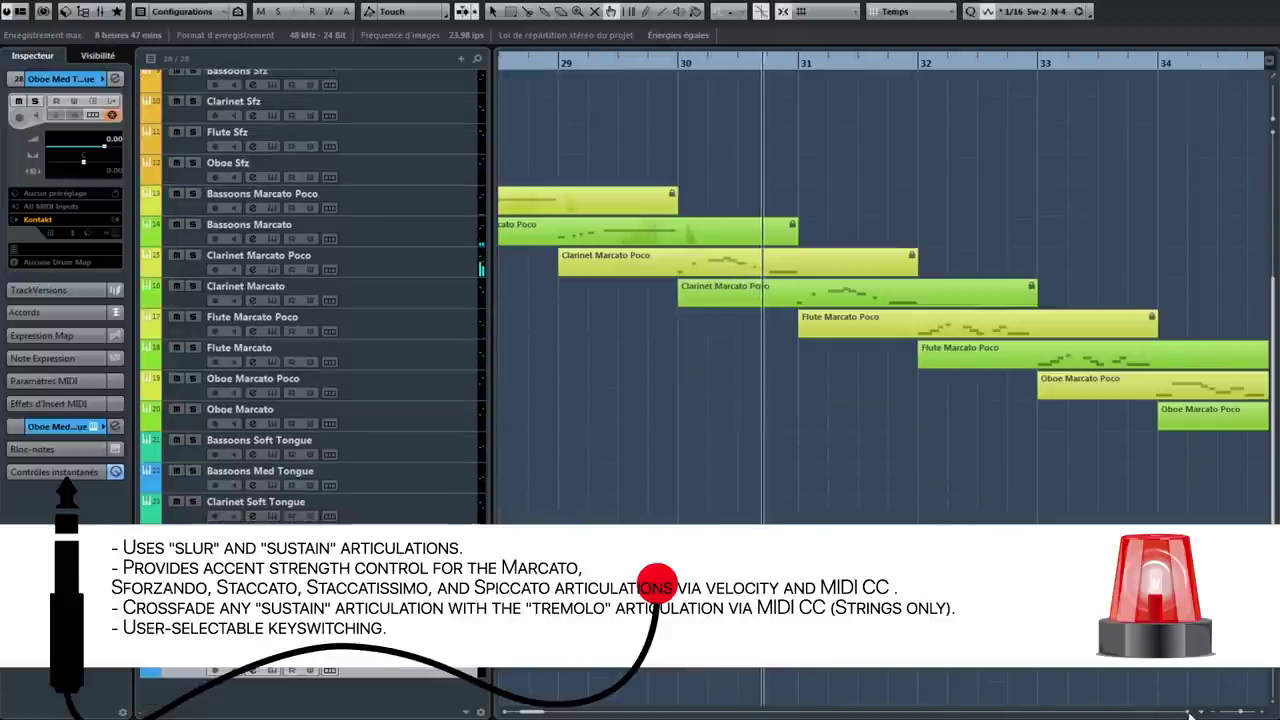
{"action": "scroll", "coordinate": [1188, 714], "scroll_direction": "right", "scroll_amount": 1}
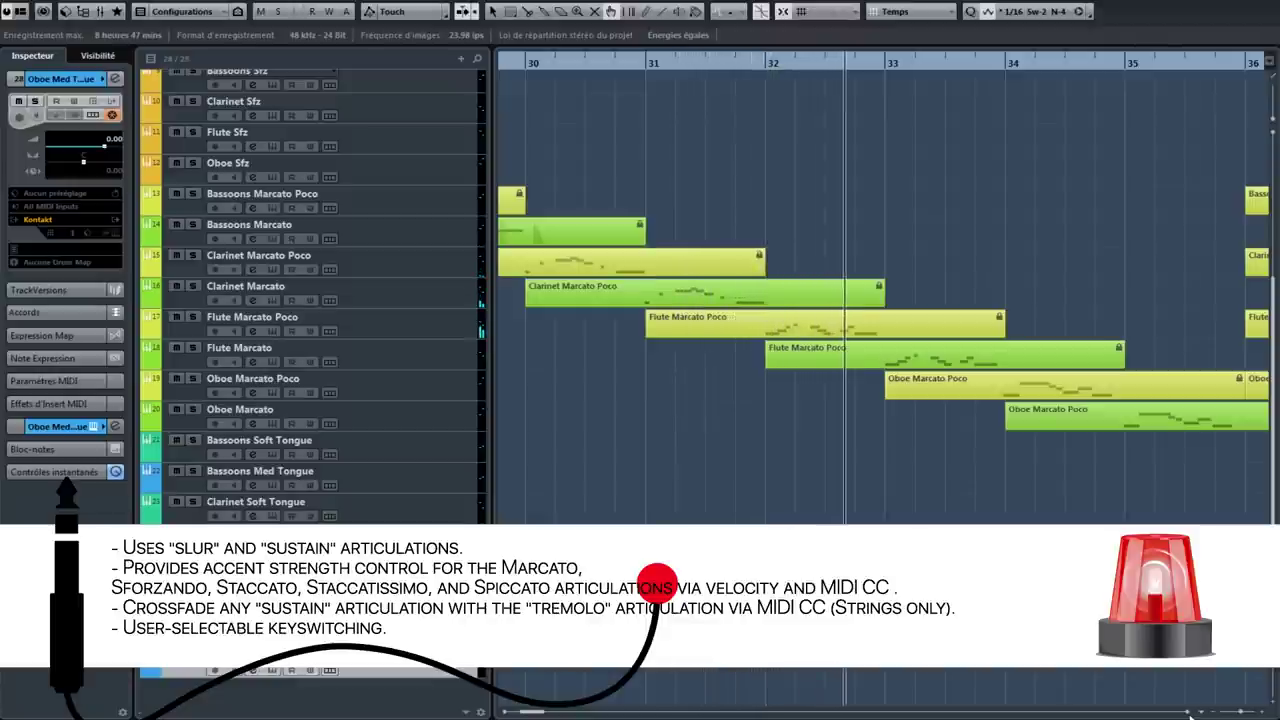
{"action": "scroll", "coordinate": [1188, 714], "scroll_direction": "right", "scroll_amount": 1}
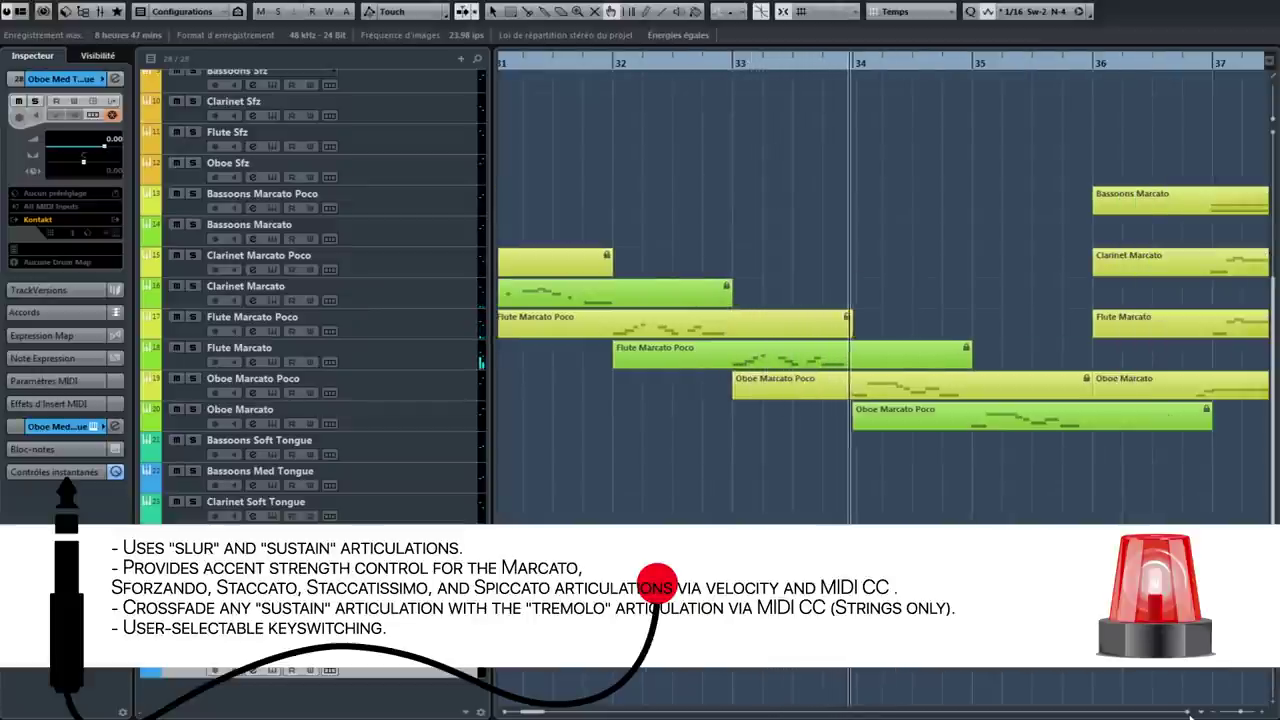
{"action": "scroll", "coordinate": [1190, 714], "scroll_direction": "right", "scroll_amount": 1}
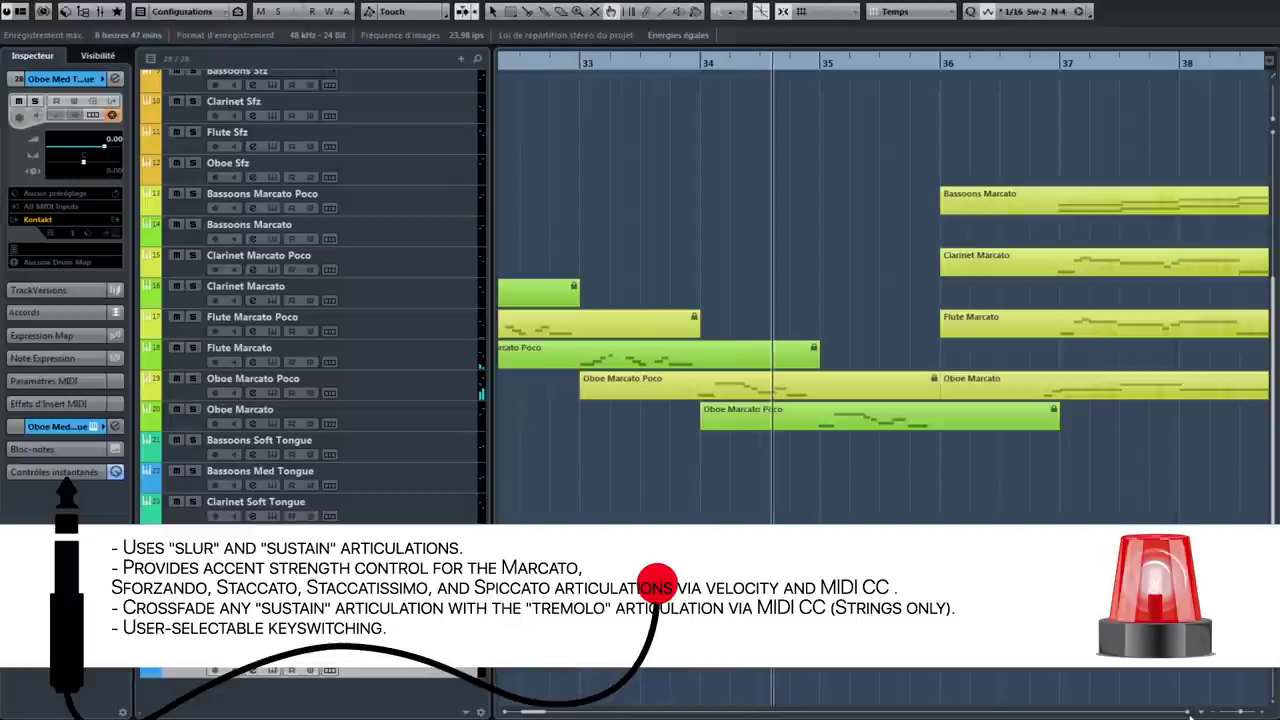
{"action": "scroll", "coordinate": [1190, 715], "scroll_direction": "right", "scroll_amount": 1}
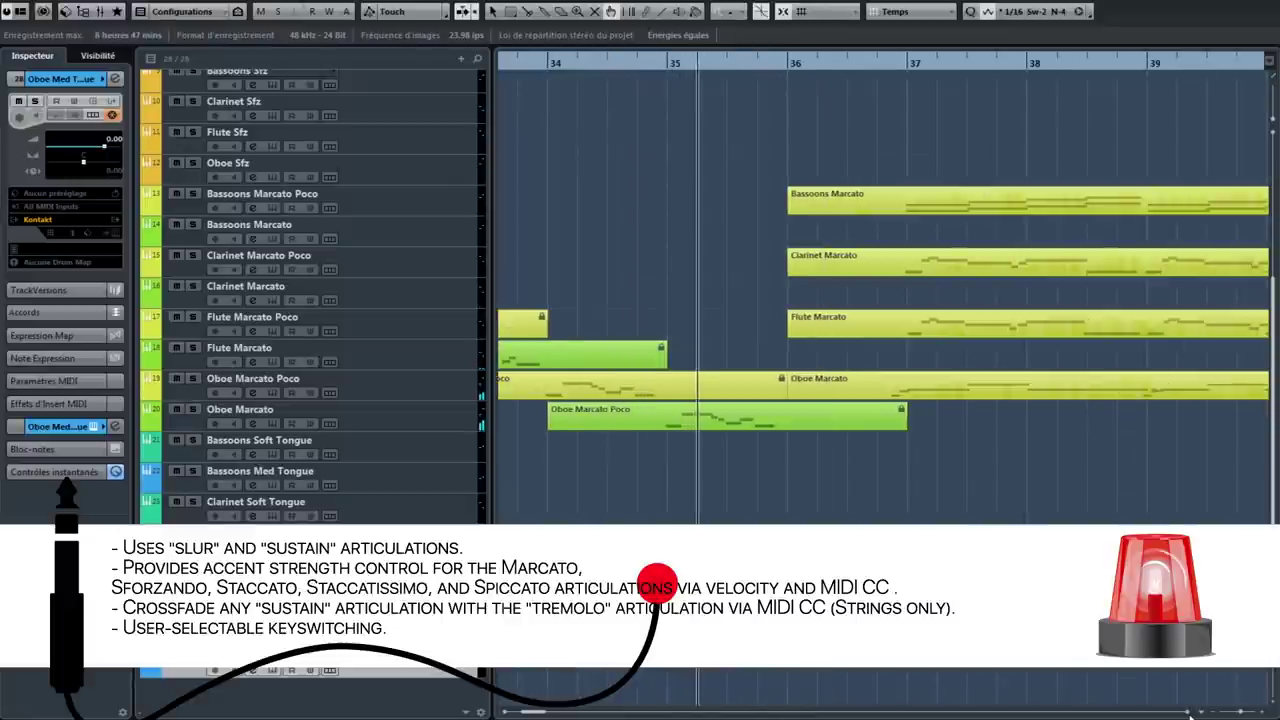
- Follow the woodwind demo through the full-section Marcato Poco and Marcato passages, keeping the playing tracks in sight
{"action": "scroll", "coordinate": [1190, 715], "scroll_direction": "right", "scroll_amount": 1}
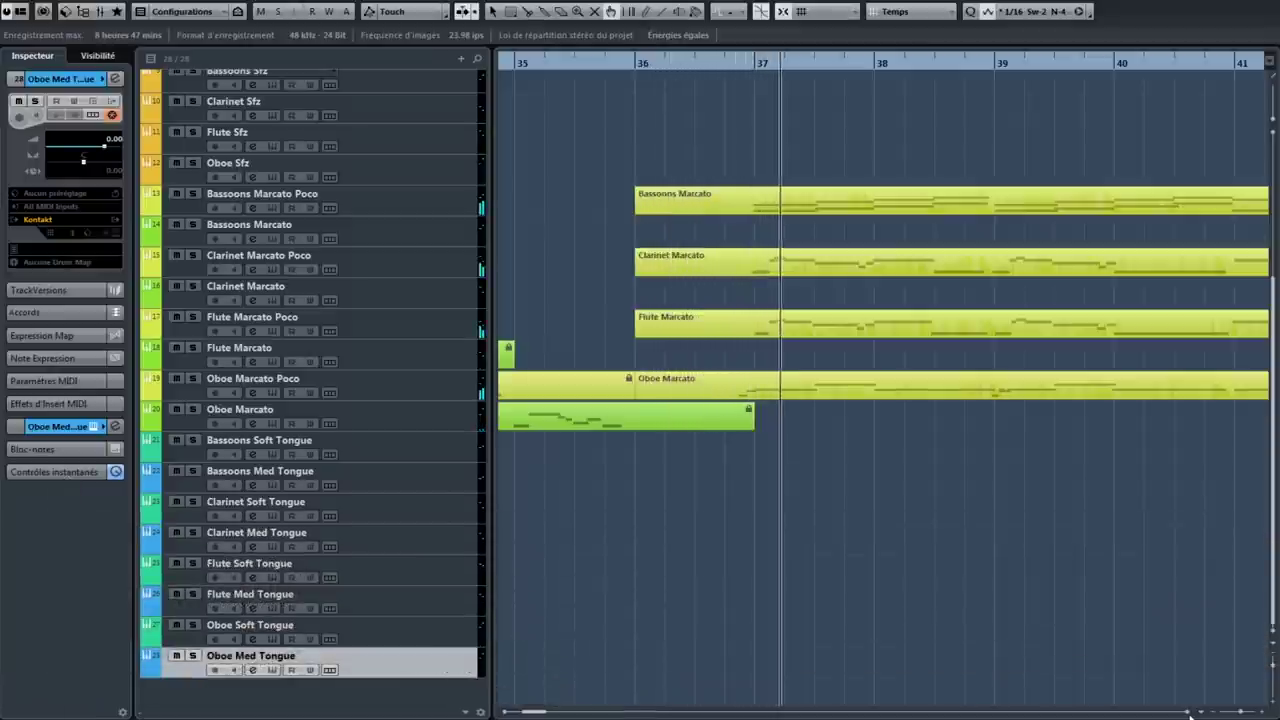
{"action": "scroll", "coordinate": [1190, 716], "scroll_direction": "right", "scroll_amount": 1}
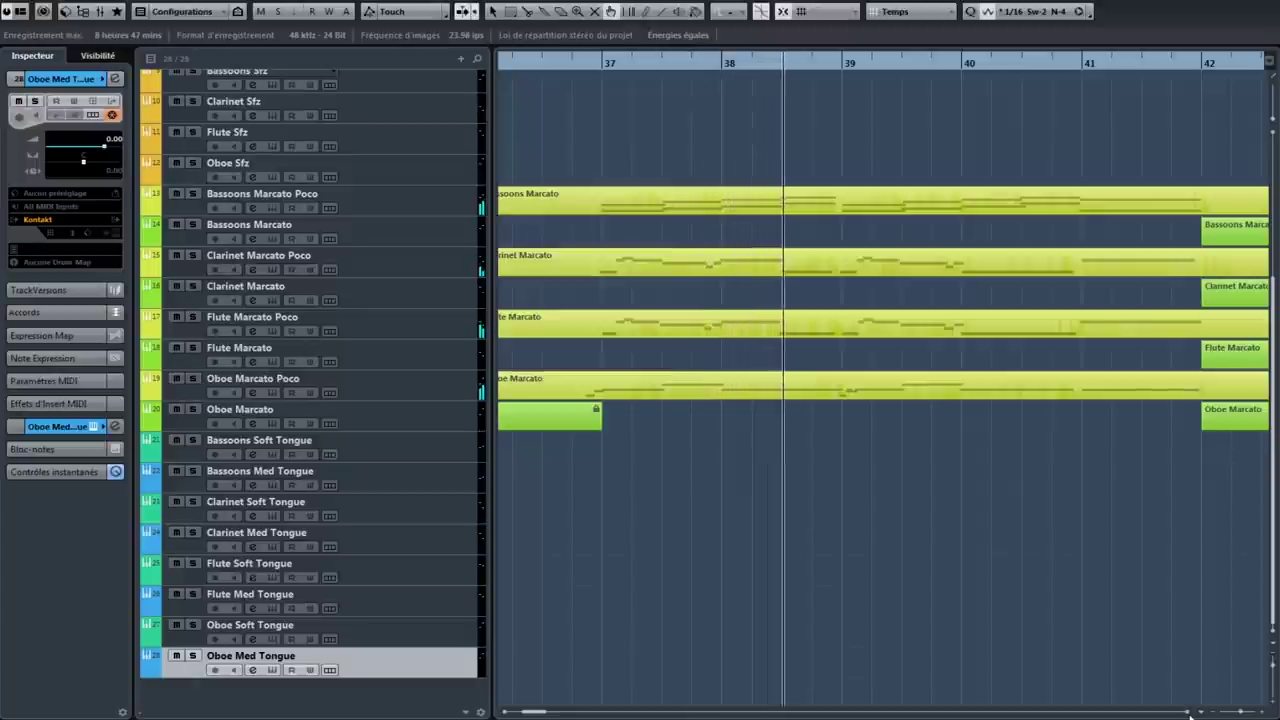
{"action": "scroll", "coordinate": [1190, 716], "scroll_direction": "right", "scroll_amount": 1}
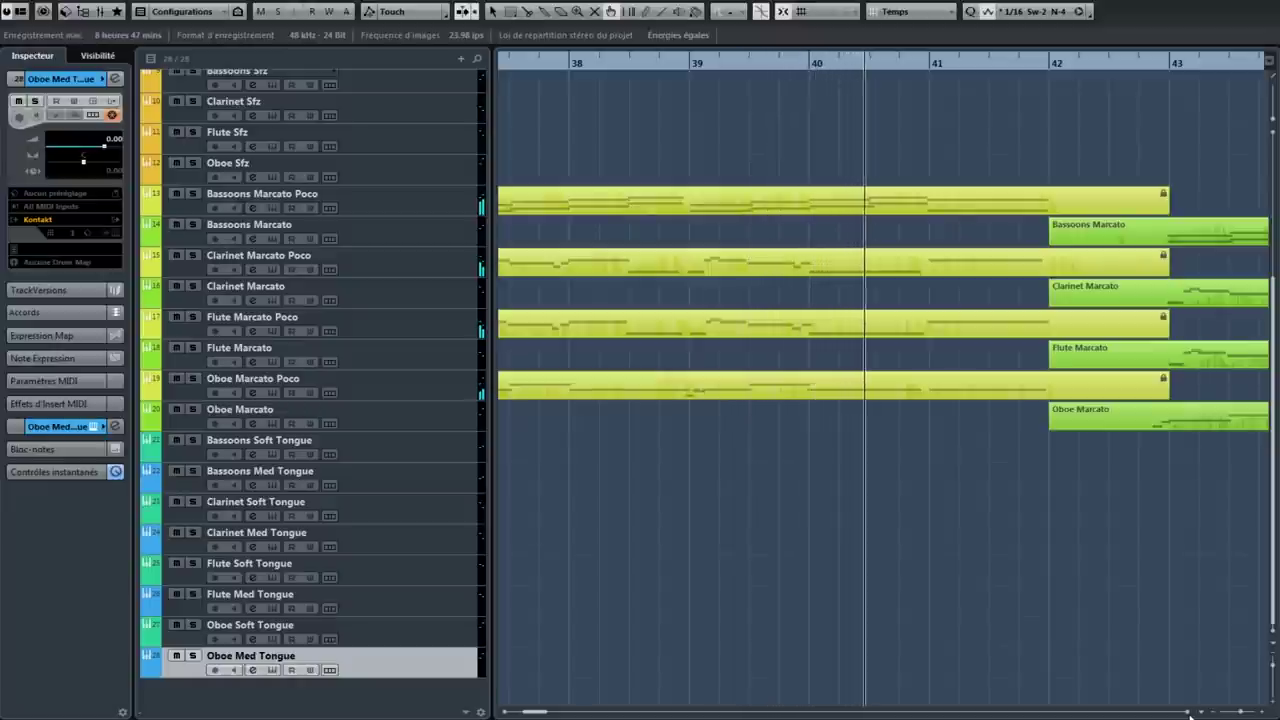
{"action": "scroll", "coordinate": [1190, 716], "scroll_direction": "right", "scroll_amount": 1}
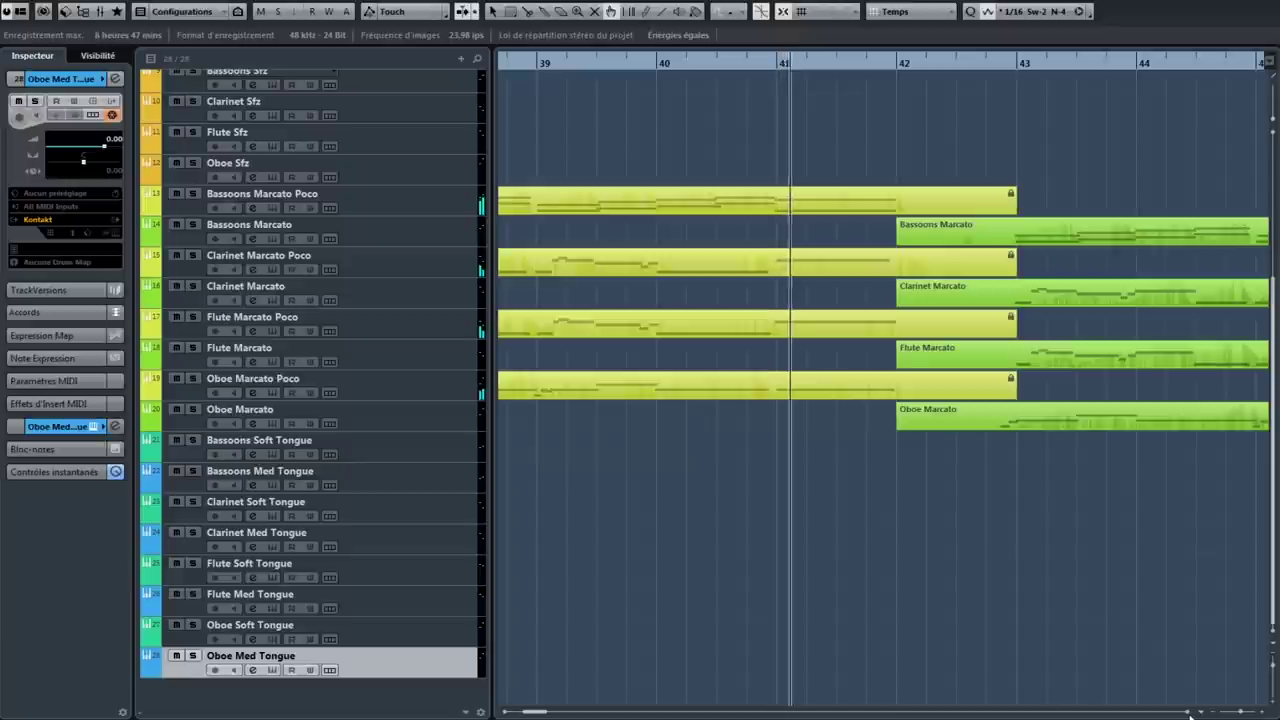
{"action": "scroll", "coordinate": [1190, 716], "scroll_direction": "right", "scroll_amount": 1}
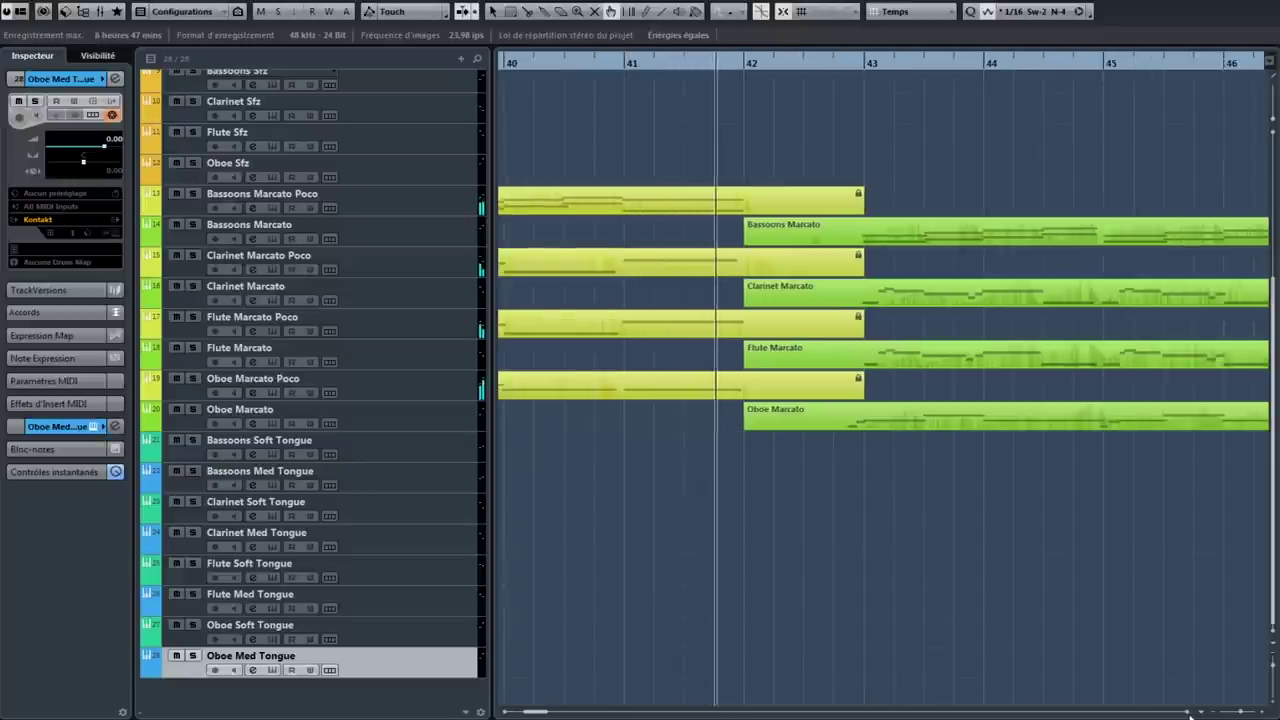
{"action": "scroll", "coordinate": [1190, 716], "scroll_direction": "right", "scroll_amount": 1}
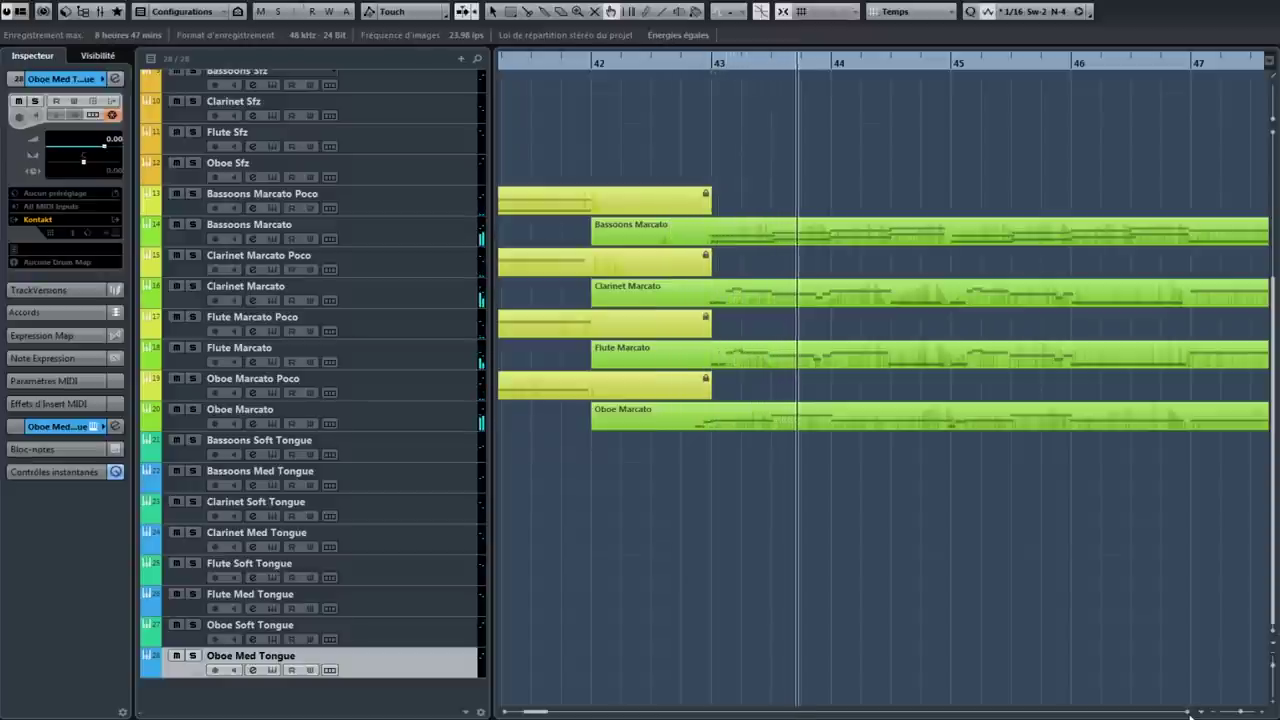
{"action": "scroll", "coordinate": [1190, 716], "scroll_direction": "right", "scroll_amount": 1}
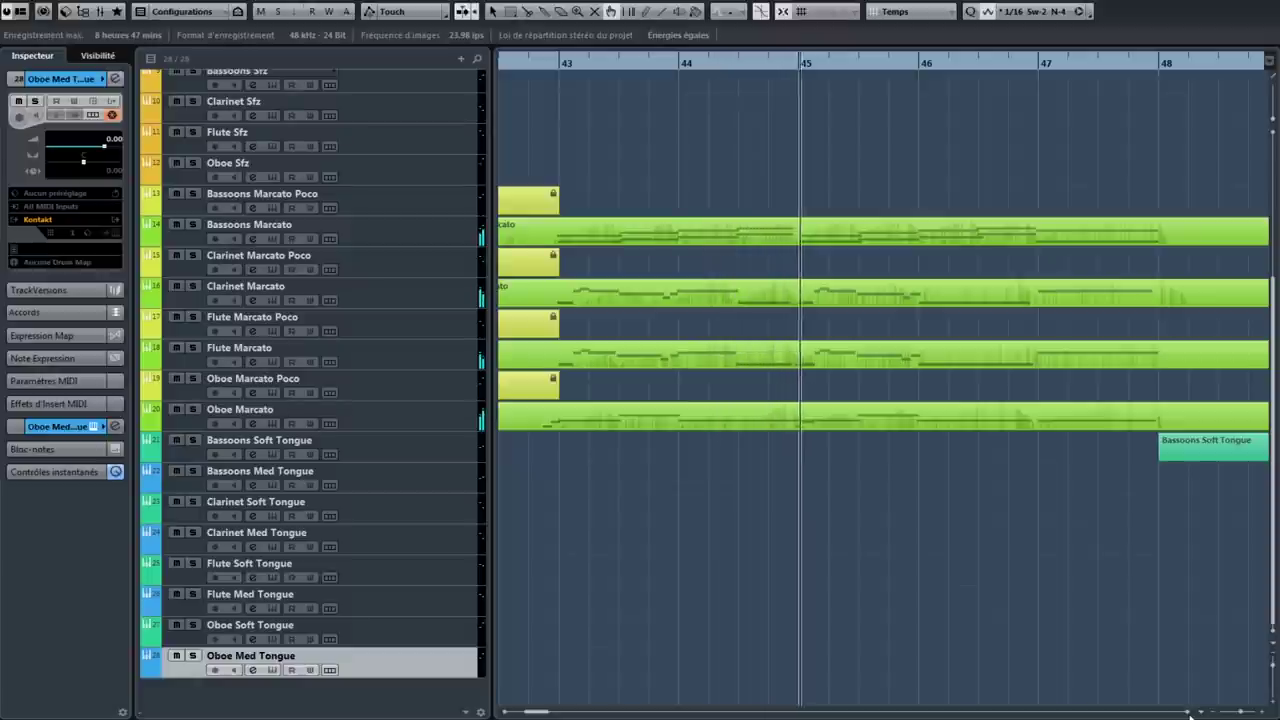
{"action": "scroll", "coordinate": [1190, 716], "scroll_direction": "right", "scroll_amount": 1}
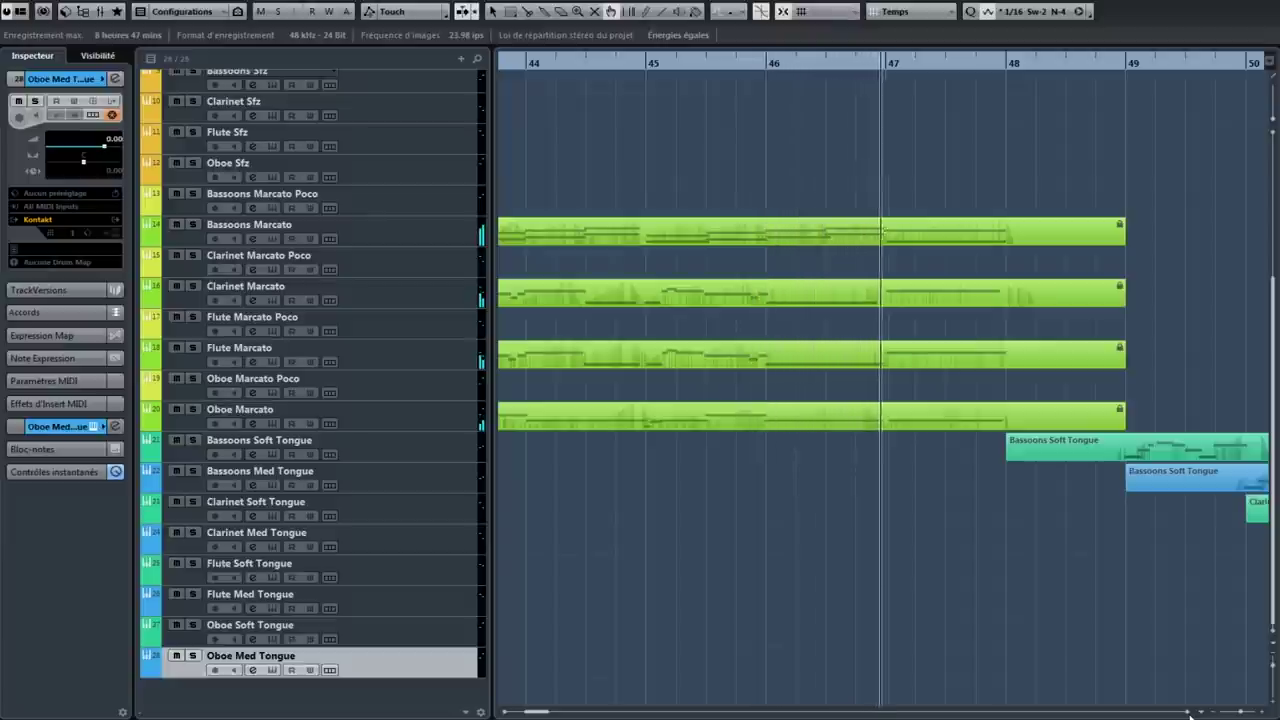
- Follow the woodwind demo through the individual and full-section Soft Tongue and Med Tongue passages, examining which tracks play
{"action": "scroll", "coordinate": [1190, 716], "scroll_direction": "right", "scroll_amount": 1}
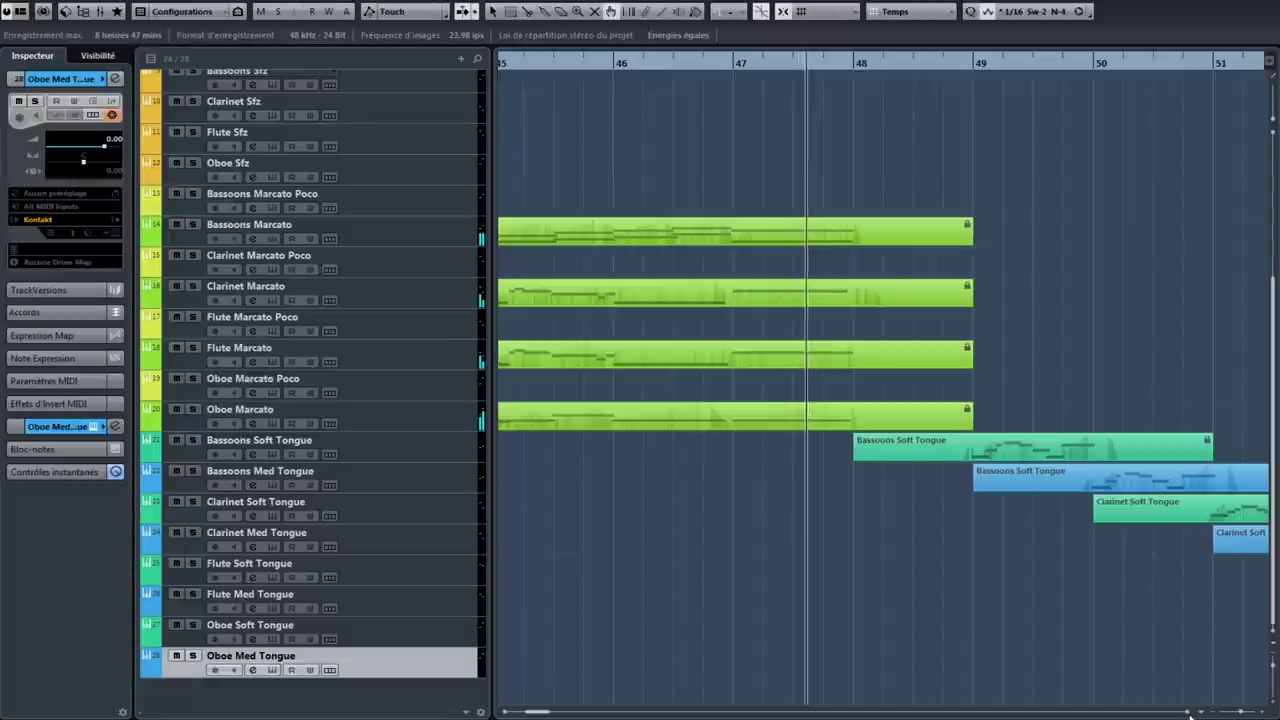
{"action": "scroll", "coordinate": [1190, 716], "scroll_direction": "right", "scroll_amount": 1}
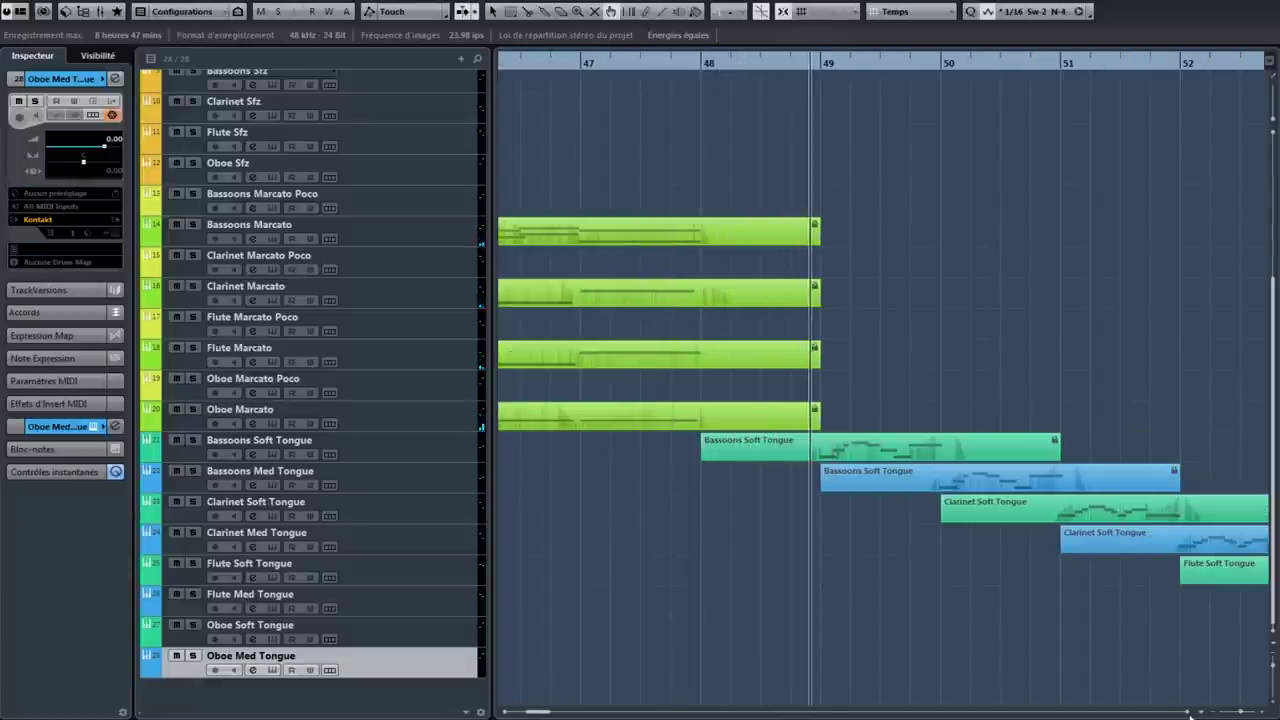
{"action": "scroll", "coordinate": [1190, 716], "scroll_direction": "right", "scroll_amount": 1}
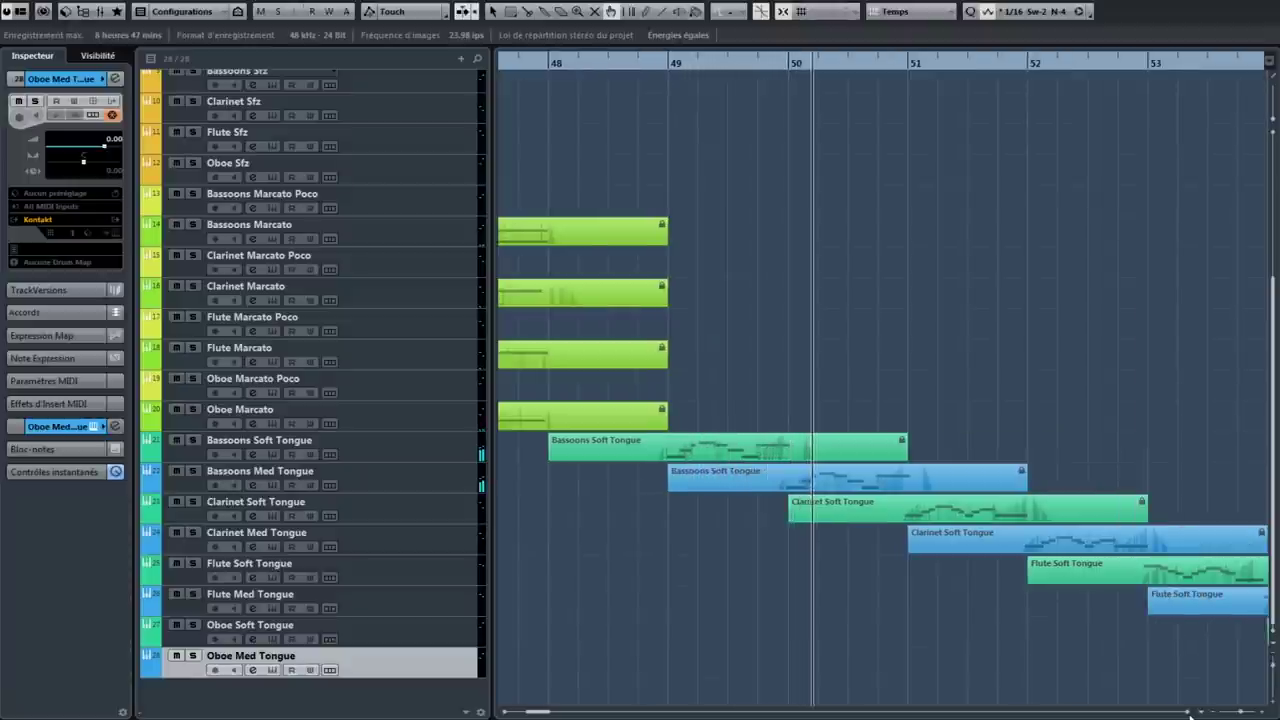
{"action": "scroll", "coordinate": [1190, 716], "scroll_direction": "right", "scroll_amount": 1}
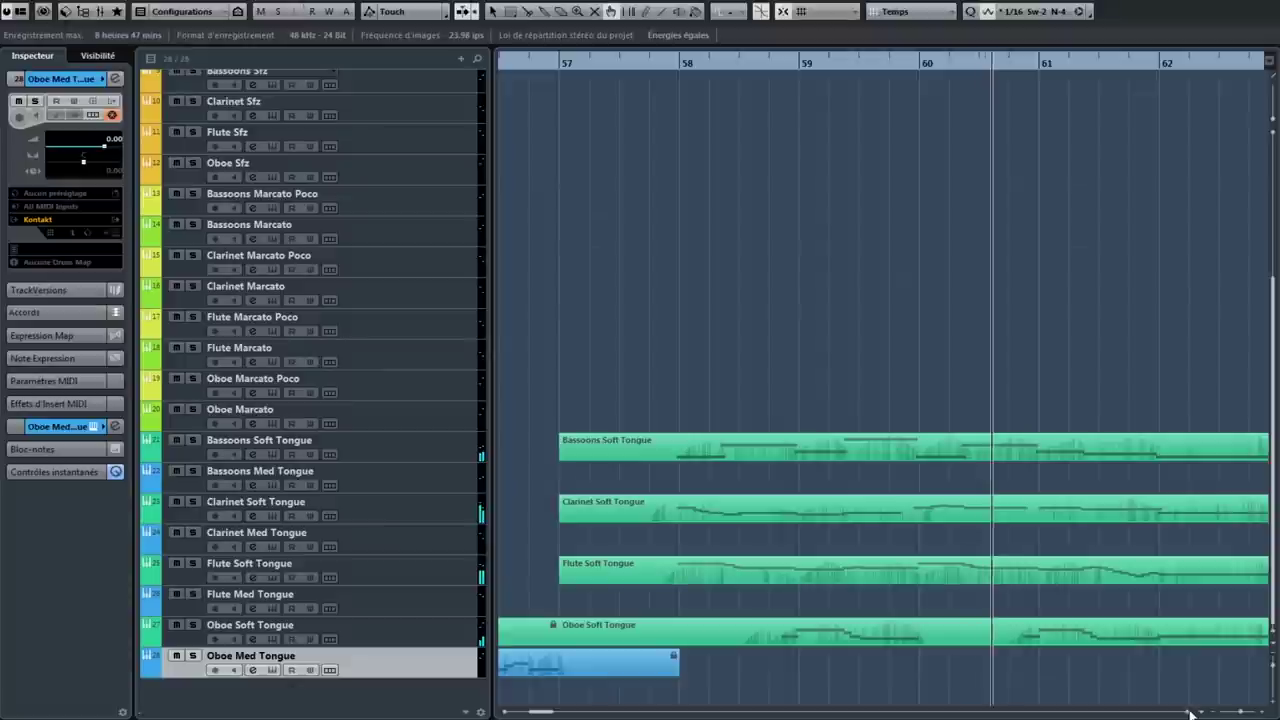
{"action": "scroll", "coordinate": [1190, 713], "scroll_direction": "right", "scroll_amount": 2}
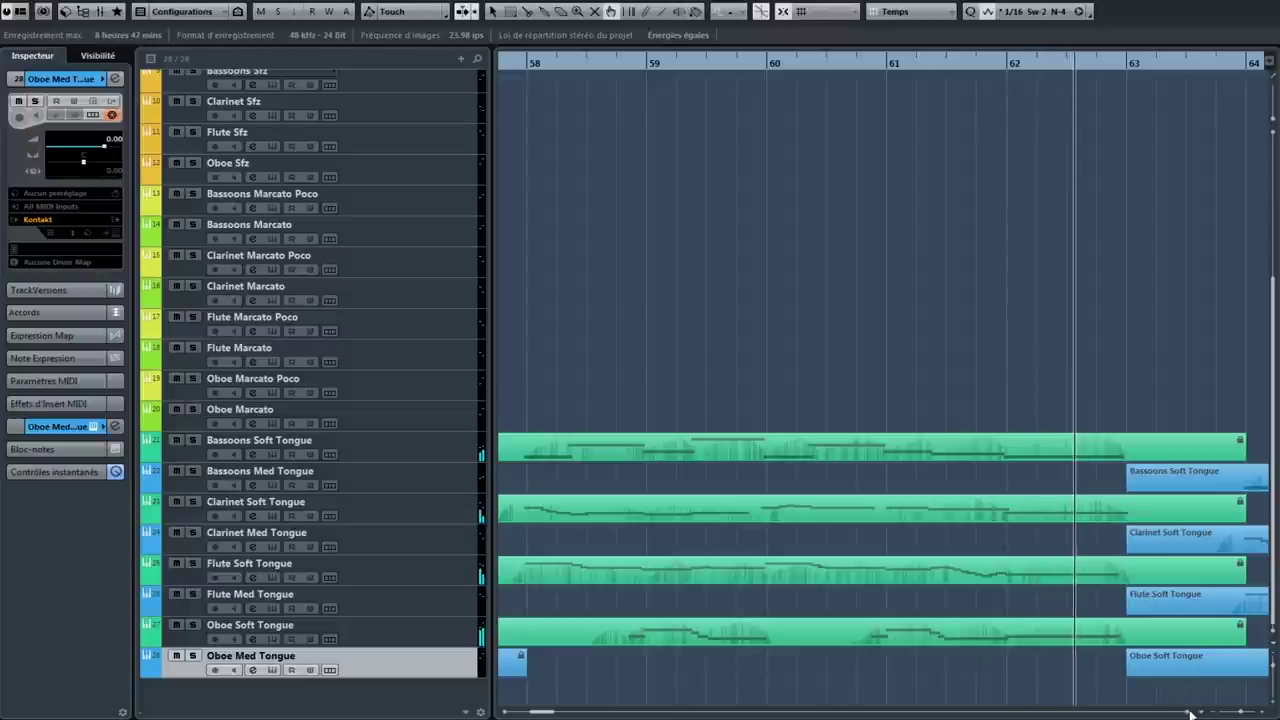
{"action": "scroll", "coordinate": [1190, 713], "scroll_direction": "right", "scroll_amount": 2}
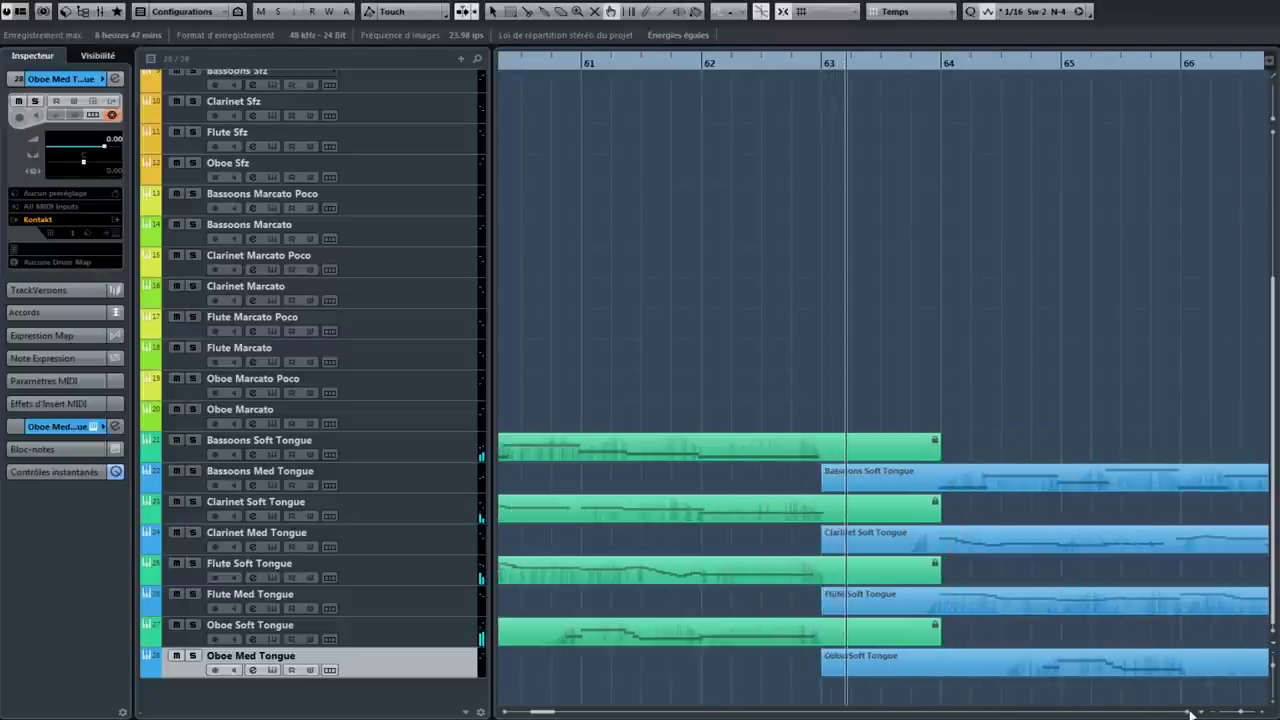
{"action": "scroll", "coordinate": [1190, 713], "scroll_direction": "right", "scroll_amount": 1}
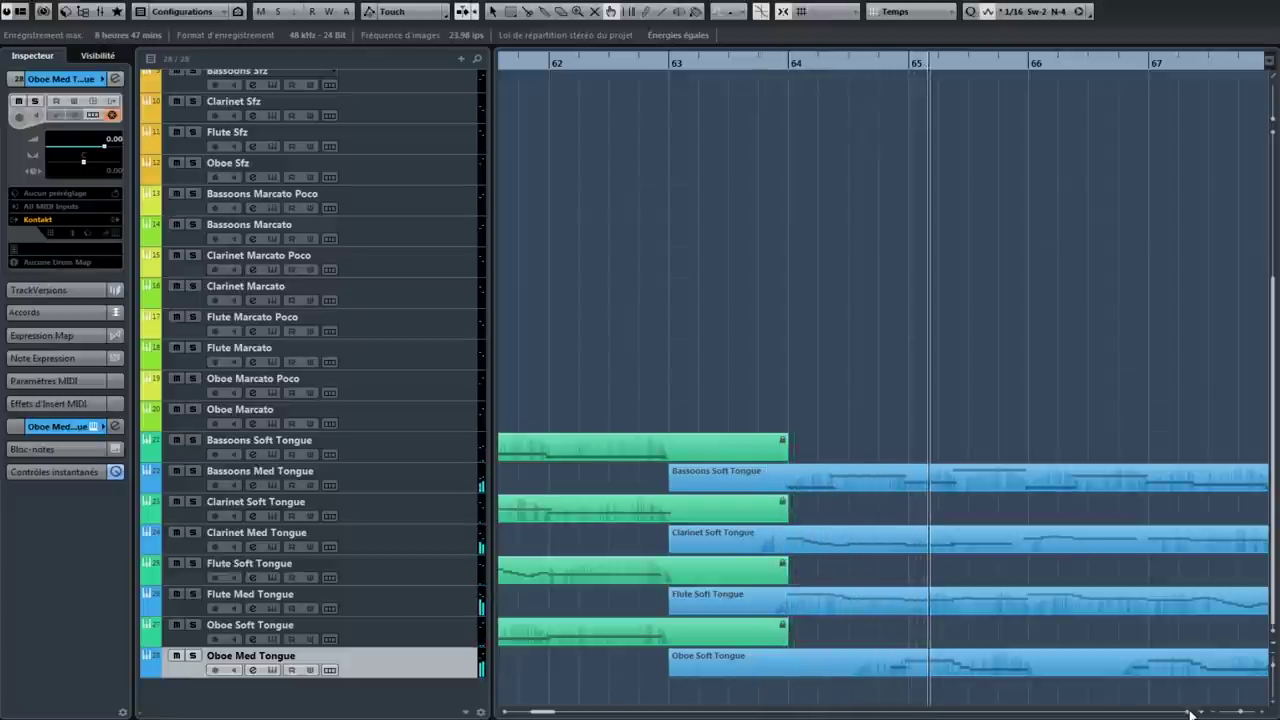
{"action": "scroll", "coordinate": [1190, 713], "scroll_direction": "right", "scroll_amount": 1}
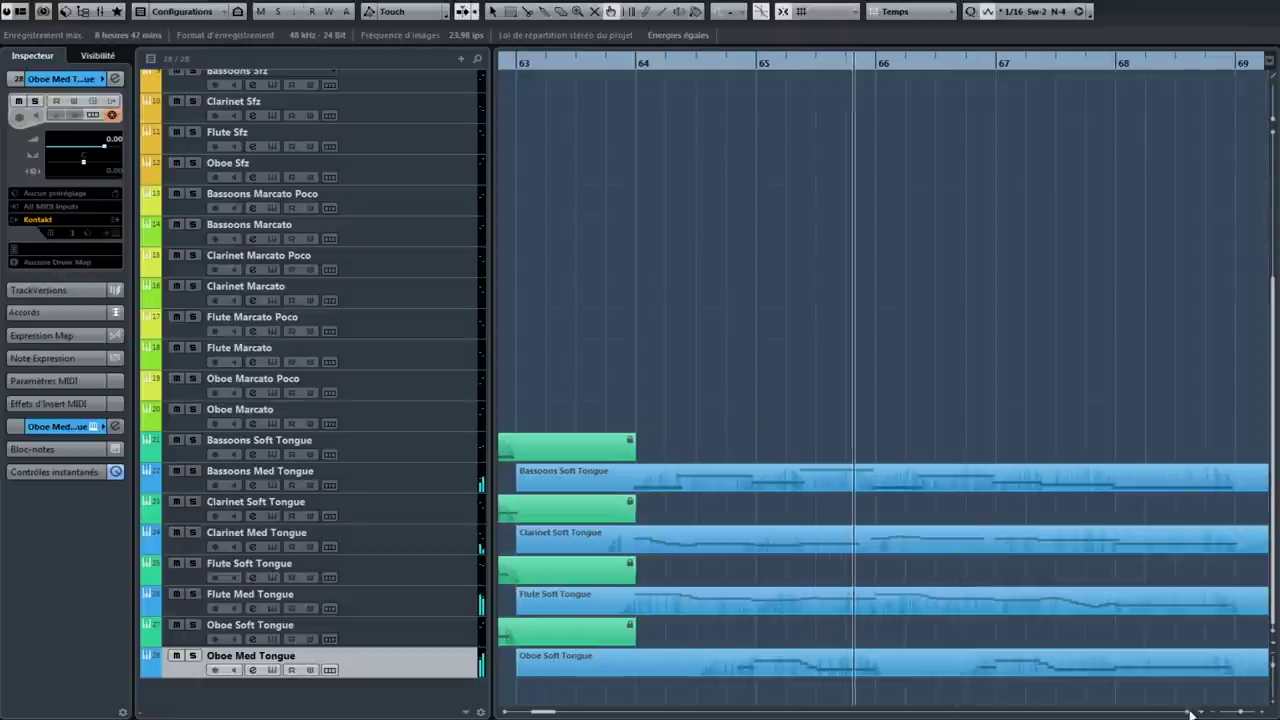
{"action": "scroll", "coordinate": [1190, 713], "scroll_direction": "right", "scroll_amount": 1}
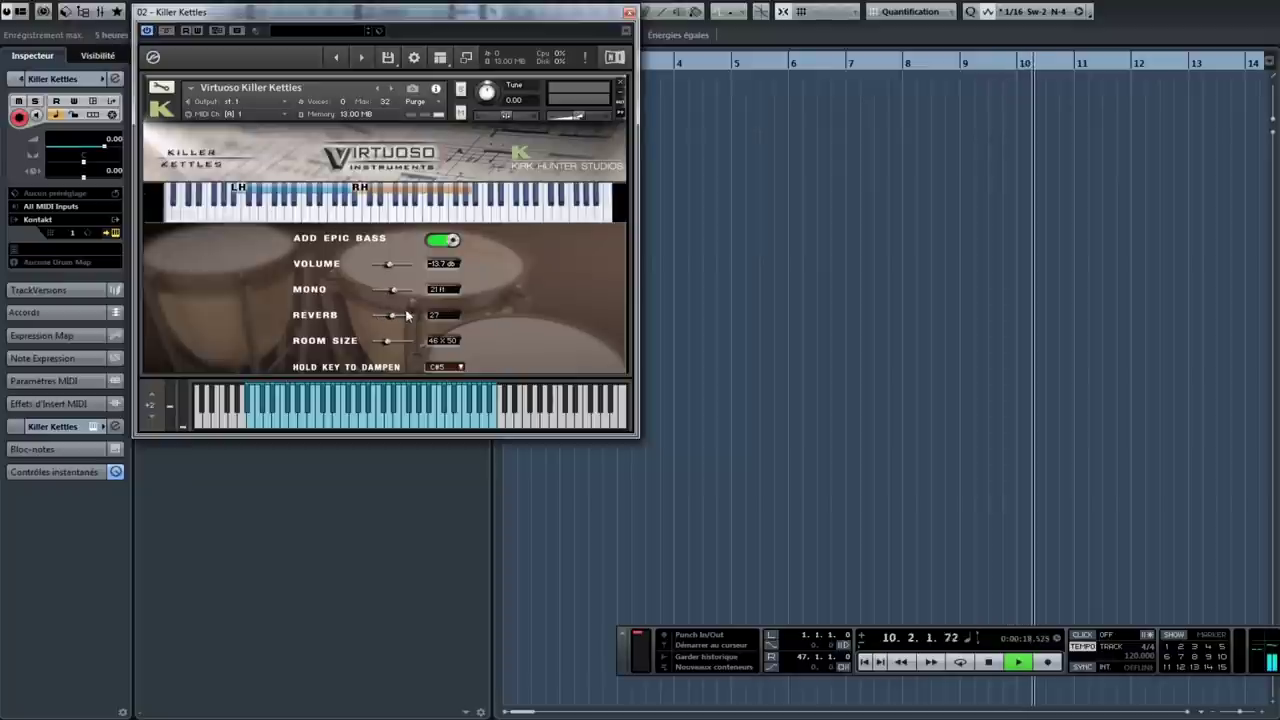
- Examine the Hold Key to Dampen choices in the Killer Kettles instrument and close its window
{"action": "left_click", "coordinate": [455, 368]}
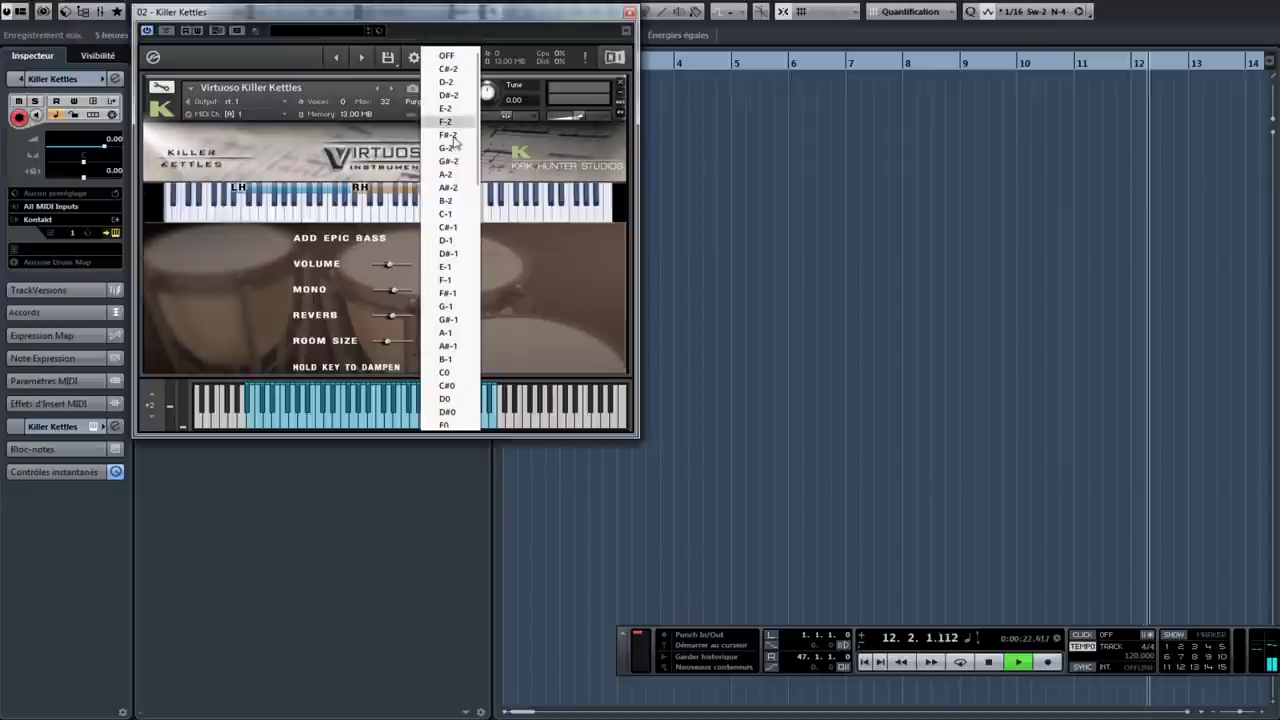
{"action": "left_click", "coordinate": [626, 52]}
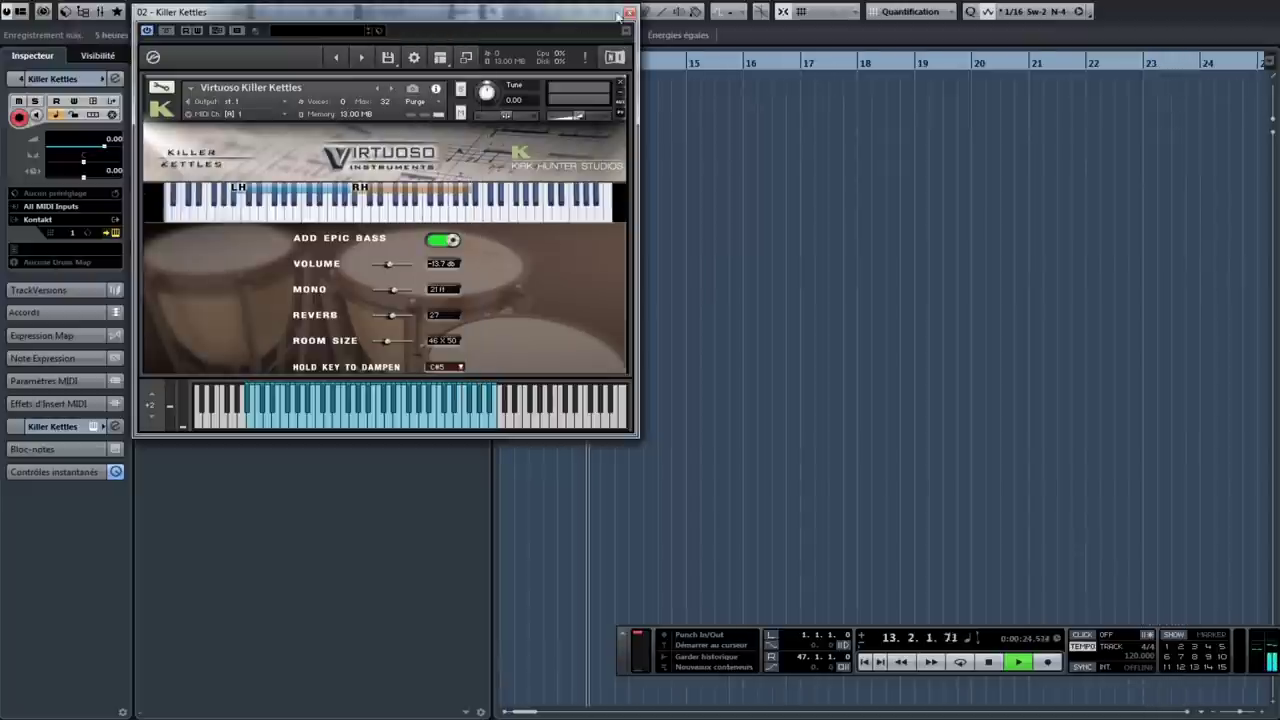
{"action": "left_click", "coordinate": [629, 12]}
- Show the Piano track's Virtuoso Piano instrument with its volume and ambience controls, then close it
{"action": "left_click", "coordinate": [425, 122]}
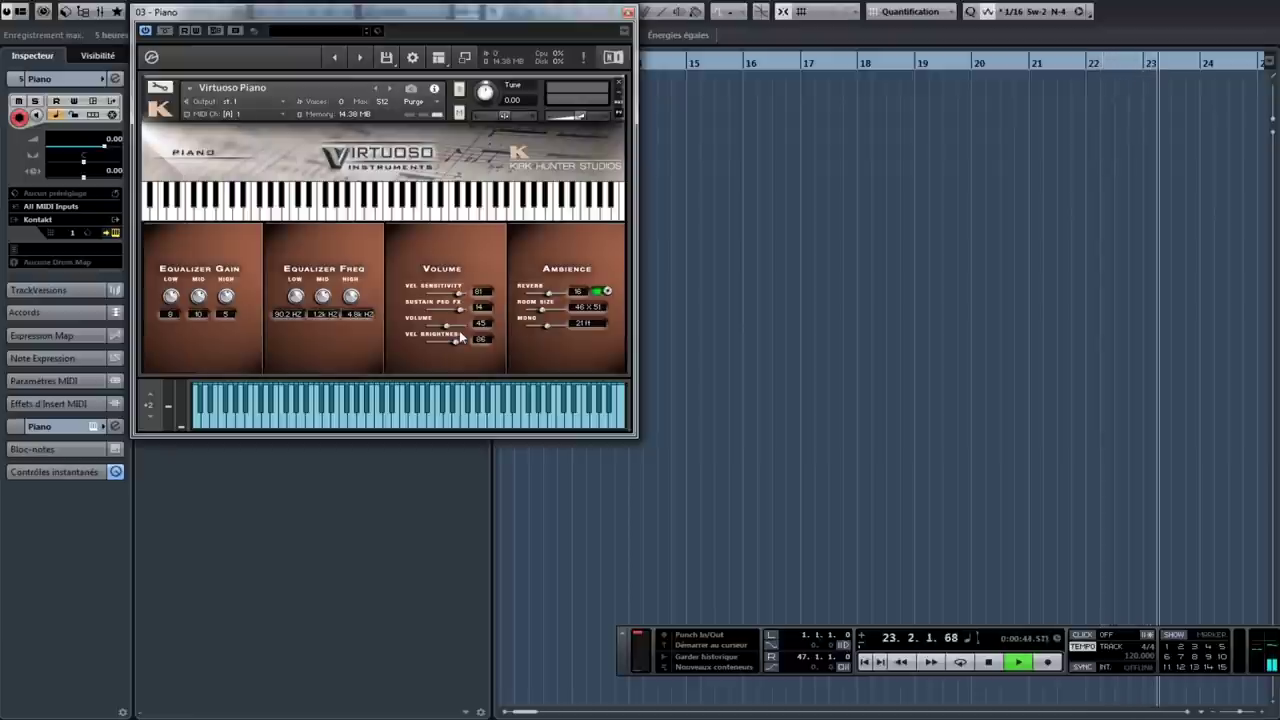
{"action": "left_click", "coordinate": [595, 291]}
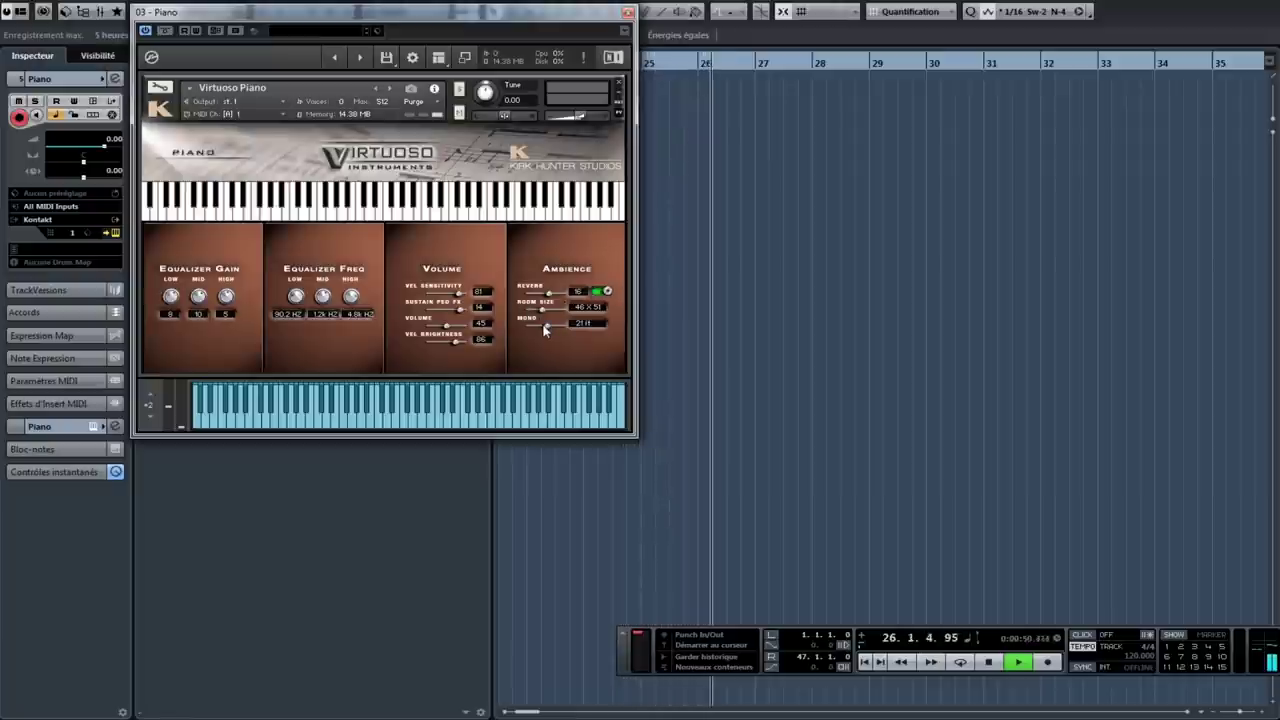
{"action": "left_click", "coordinate": [628, 15]}
- Open the Timpani instrument and demonstrate its Roll – Mod W.Cresc. and Short Roll articulations and its Add Epic Bass switch
{"action": "left_click", "coordinate": [386, 156]}
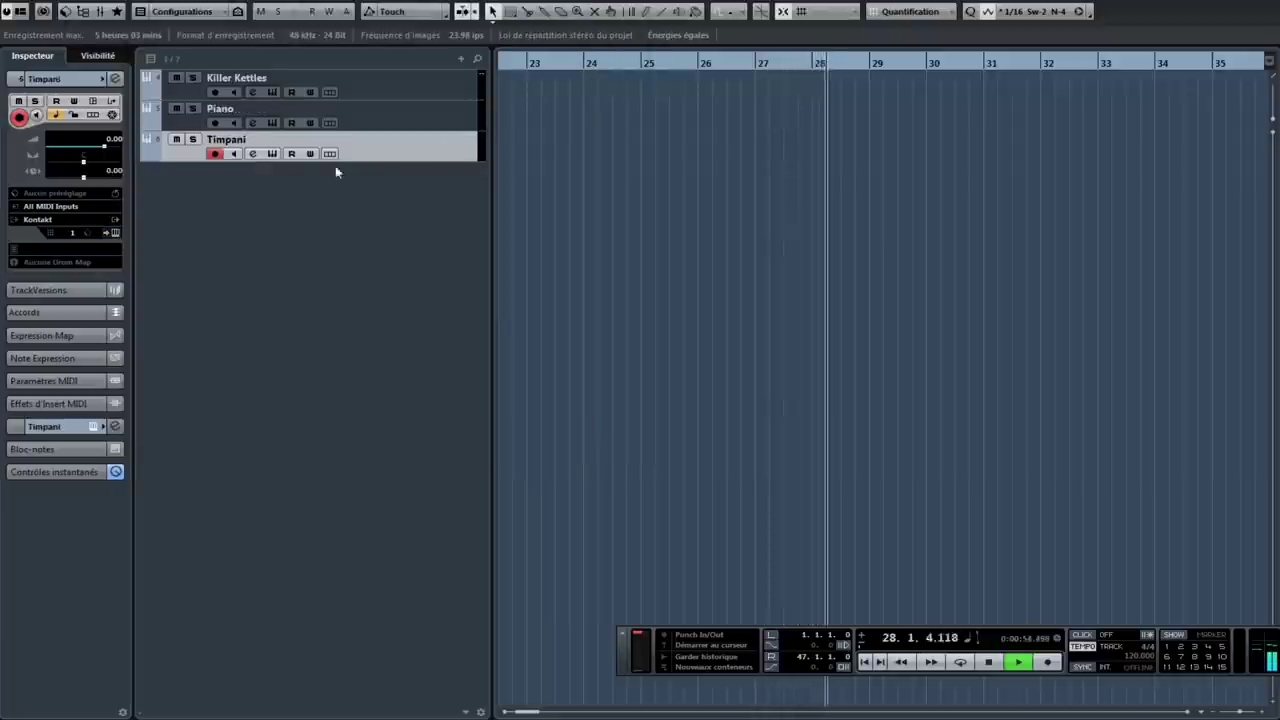
{"action": "left_click", "coordinate": [116, 234]}
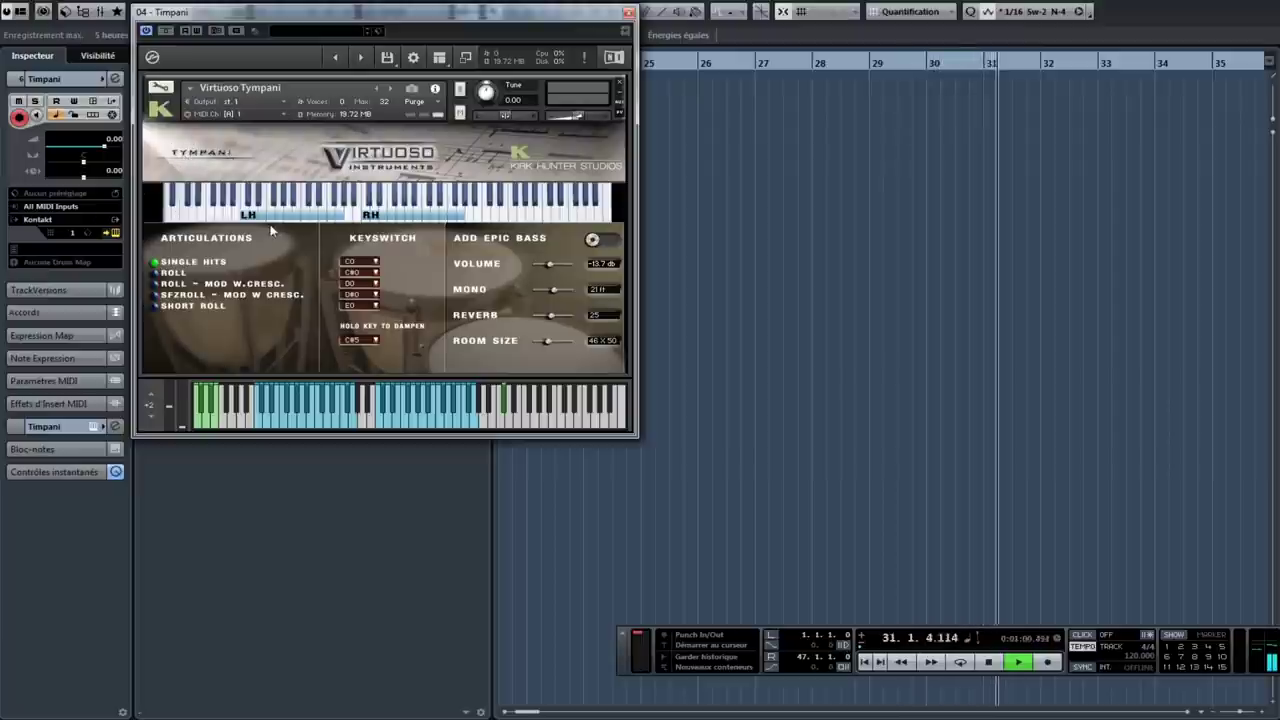
{"action": "left_click", "coordinate": [155, 284]}
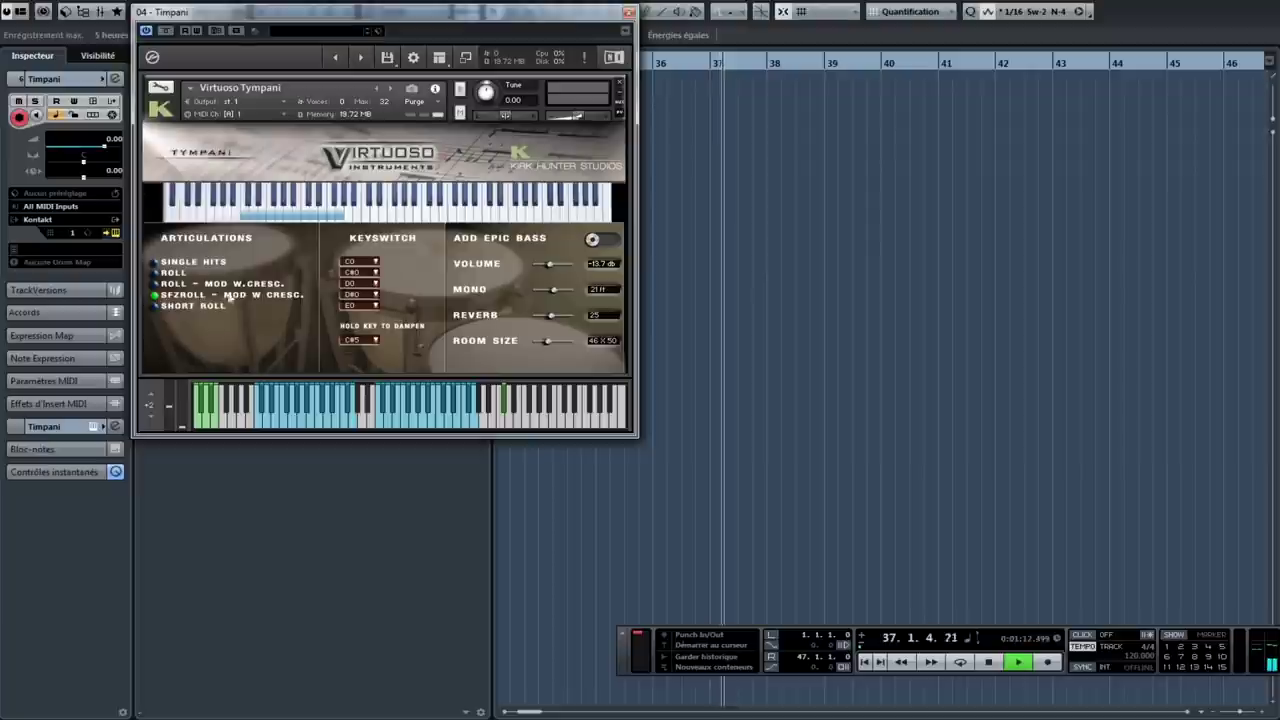
{"action": "left_click", "coordinate": [156, 306]}
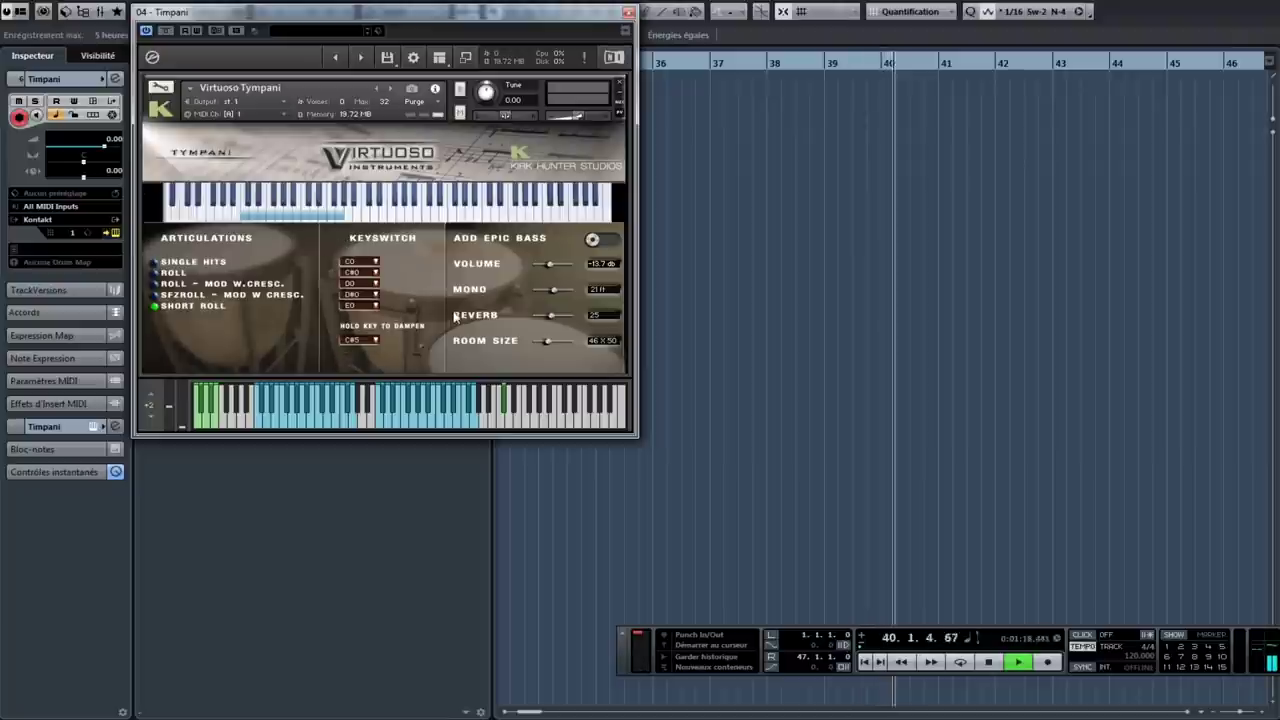
{"action": "left_click", "coordinate": [592, 241]}
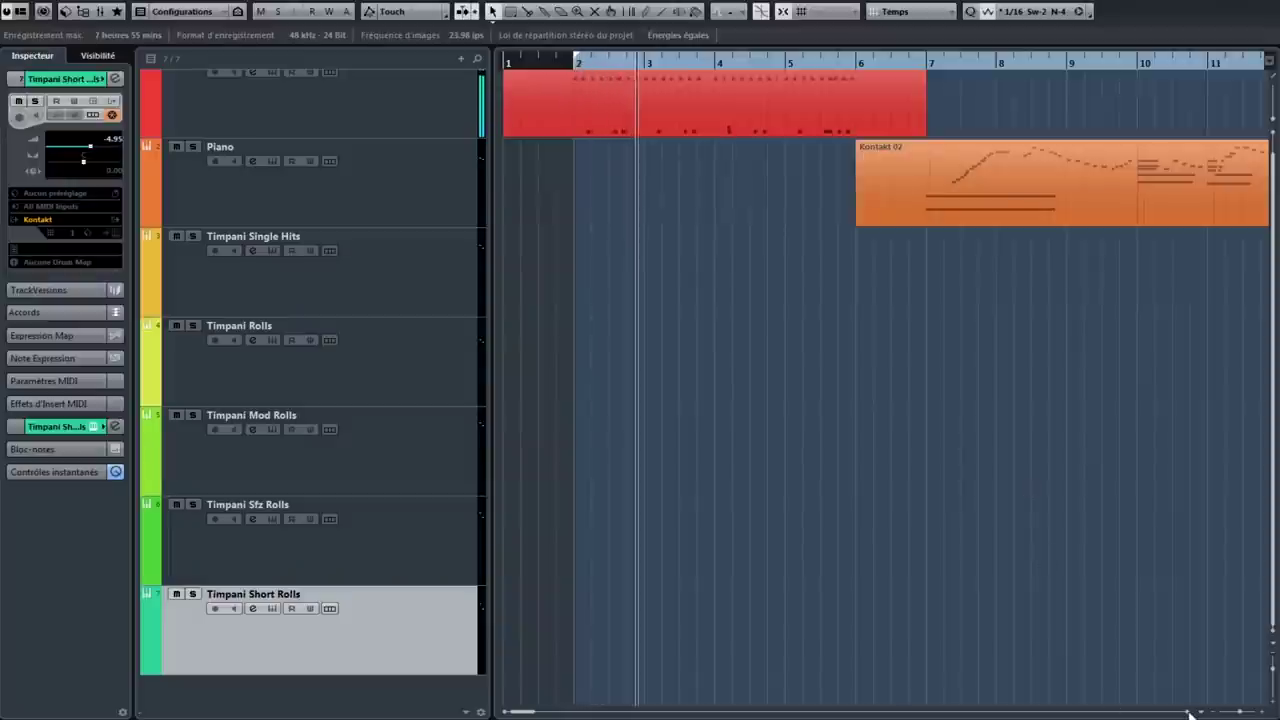
- Follow the Killer Kettles demo and the Piano passage during playback, keeping the playing tracks in sight
{"action": "scroll", "coordinate": [1190, 714], "scroll_direction": "up", "scroll_amount": 1}
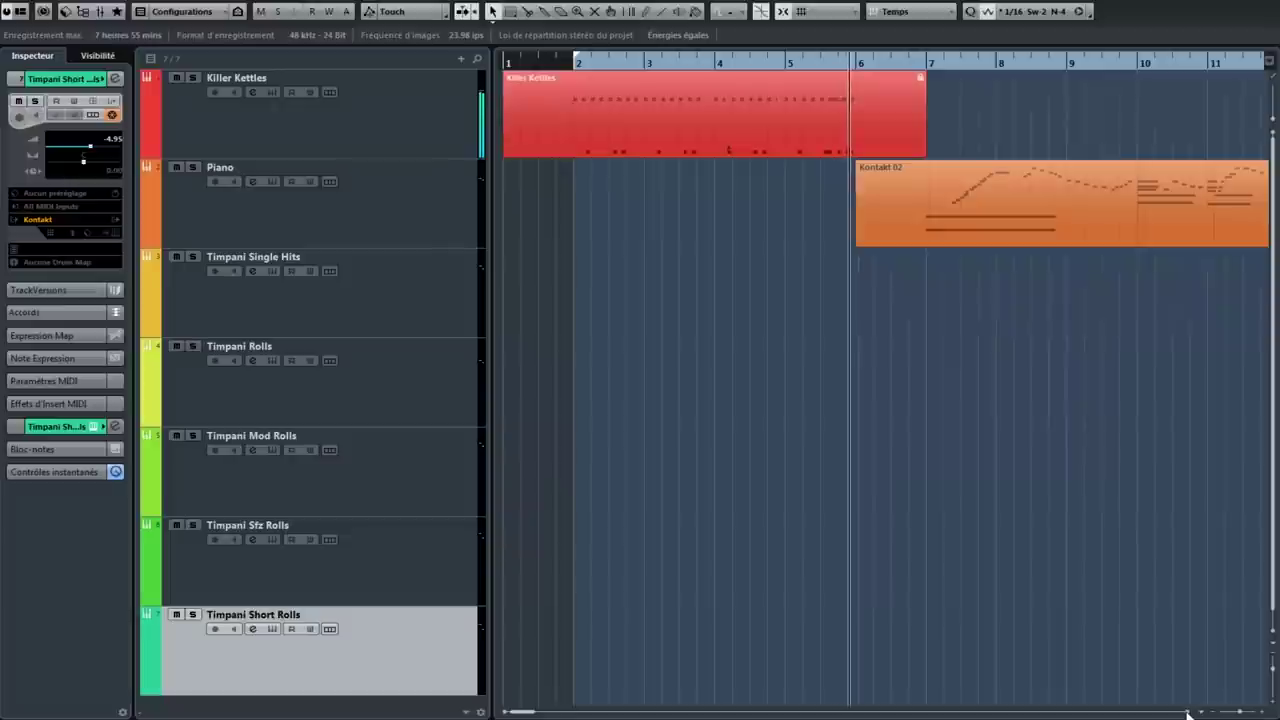
{"action": "scroll", "coordinate": [1188, 714], "scroll_direction": "right", "scroll_amount": 2}
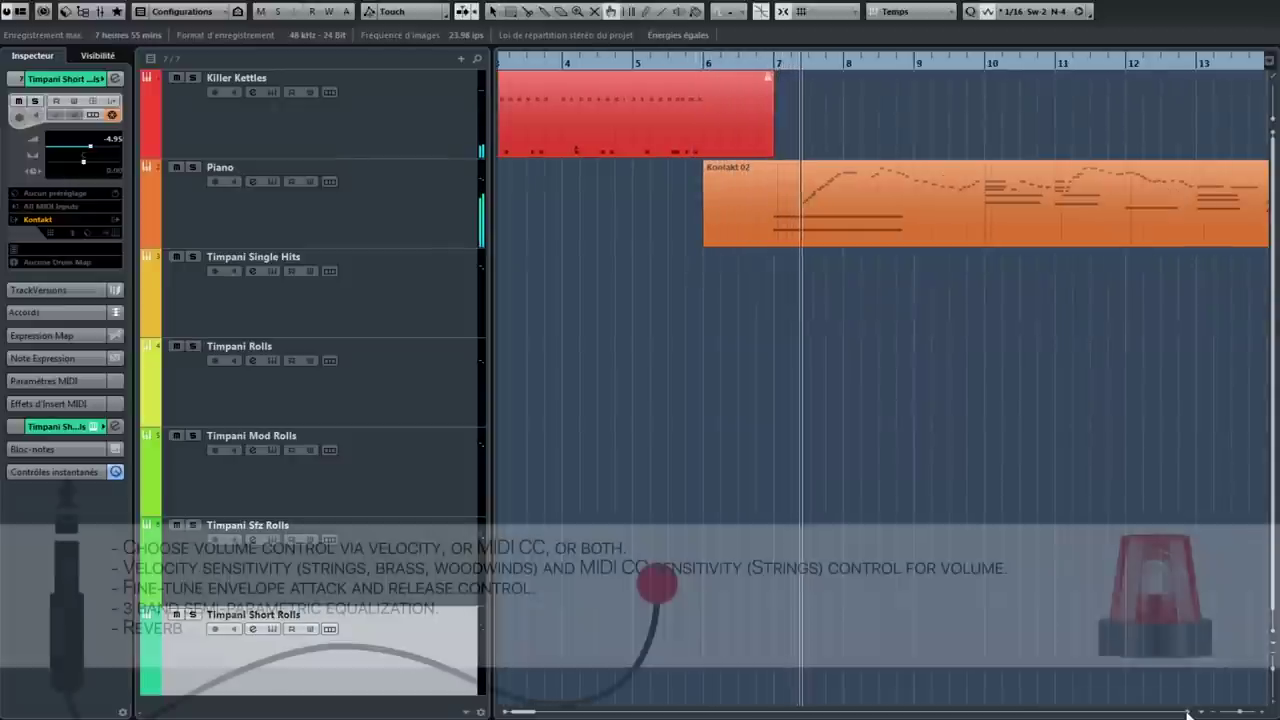
{"action": "scroll", "coordinate": [1188, 714], "scroll_direction": "right", "scroll_amount": 2}
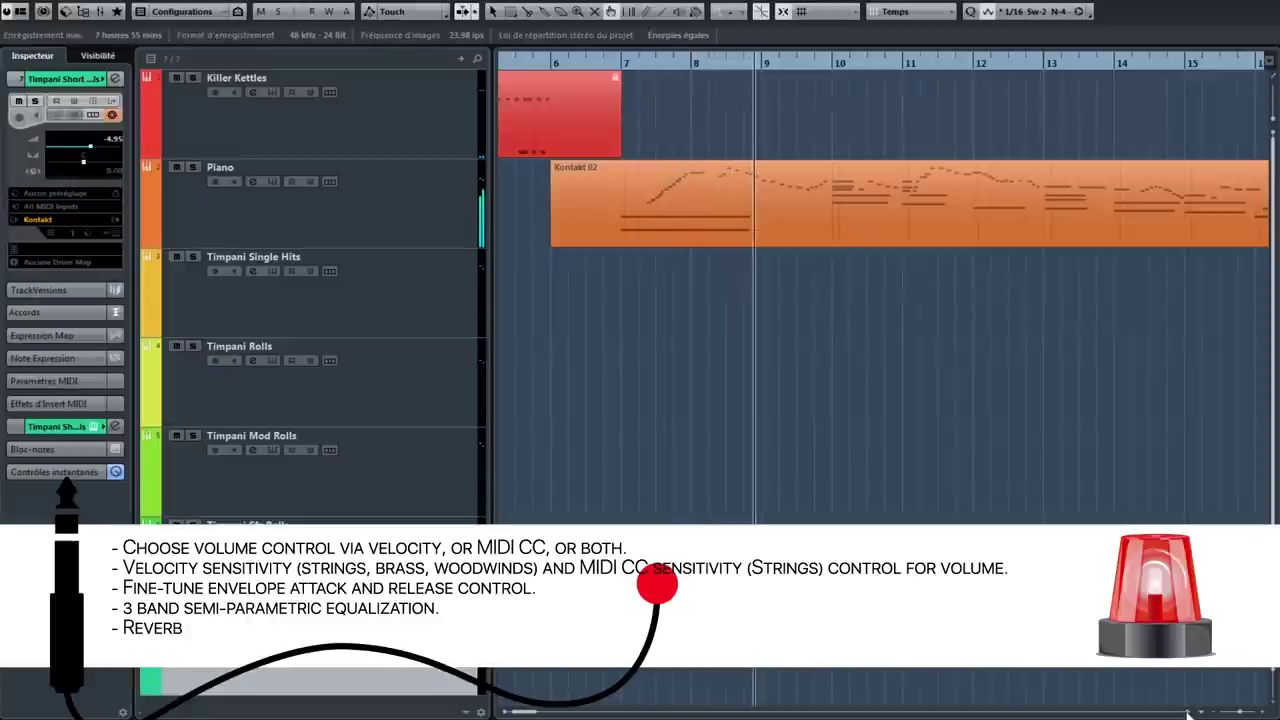
{"action": "scroll", "coordinate": [1188, 714], "scroll_direction": "right", "scroll_amount": 2}
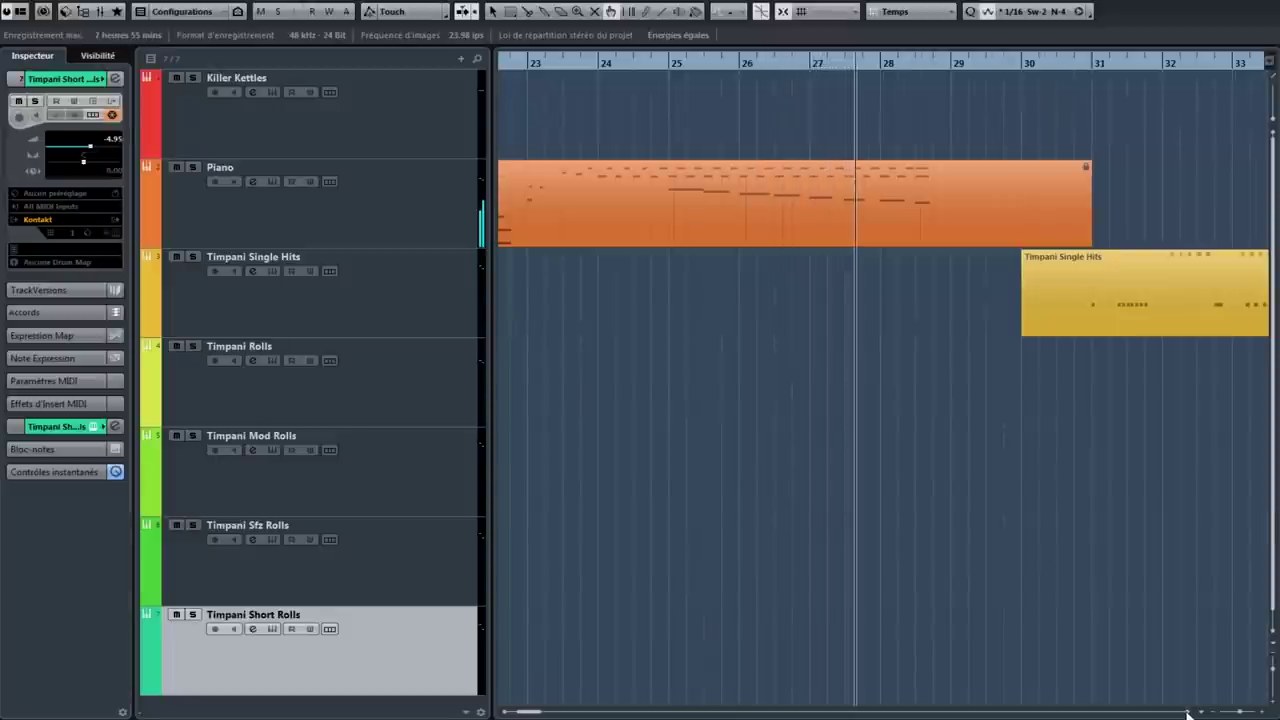
- Follow the demo from the closing Piano bars through the Timpani Single Hits and the various Timpani roll passages
{"action": "scroll", "coordinate": [1188, 714], "scroll_direction": "right", "scroll_amount": 2}
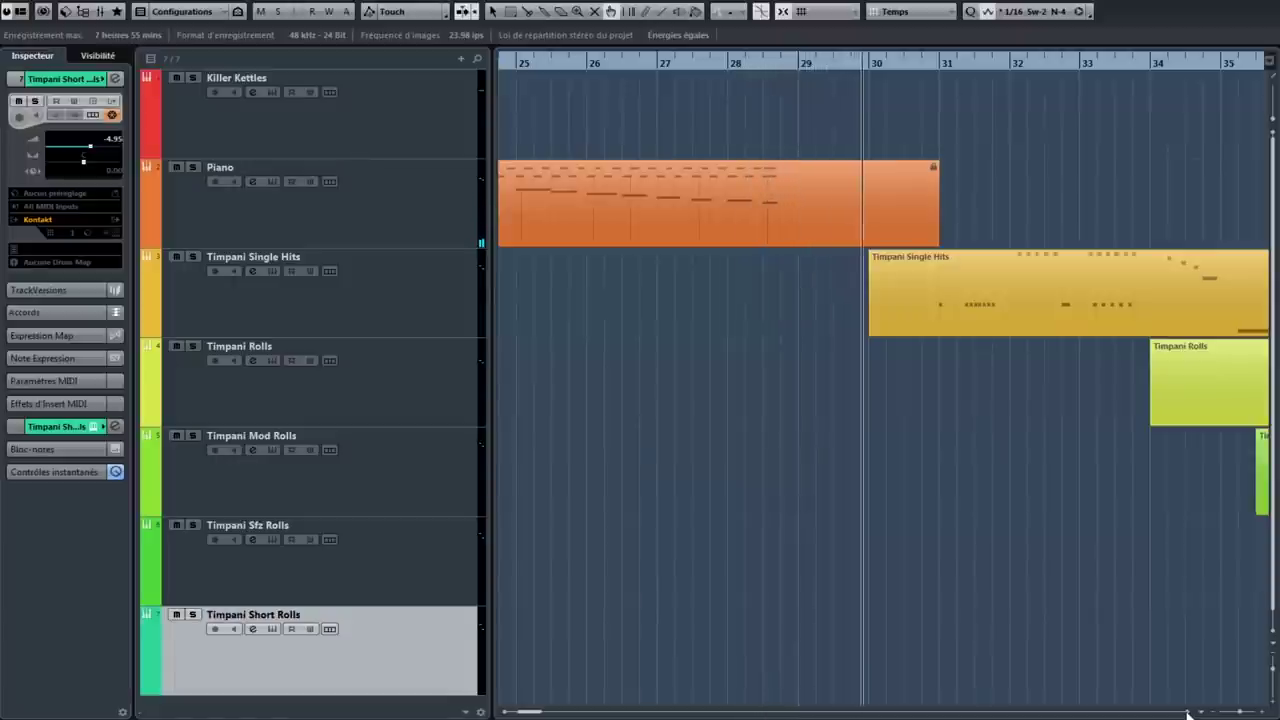
{"action": "scroll", "coordinate": [1188, 713], "scroll_direction": "right", "scroll_amount": 2}
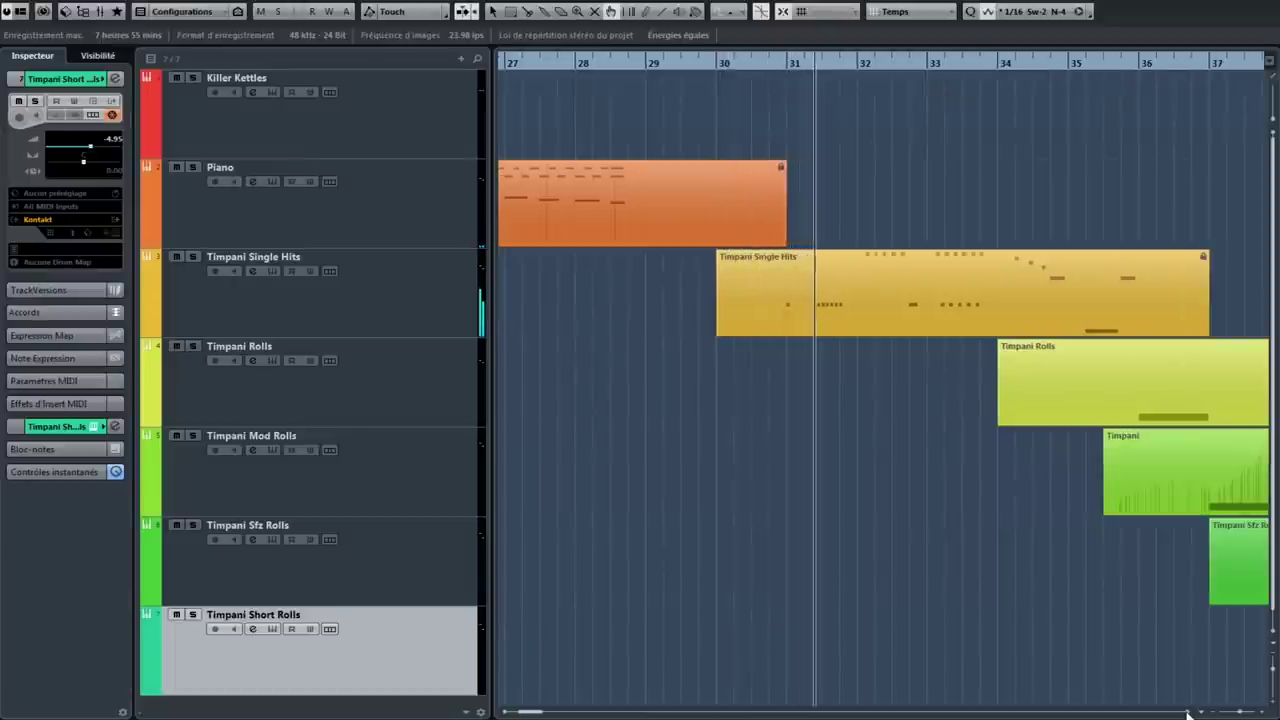
{"action": "scroll", "coordinate": [1188, 713], "scroll_direction": "right", "scroll_amount": 2}
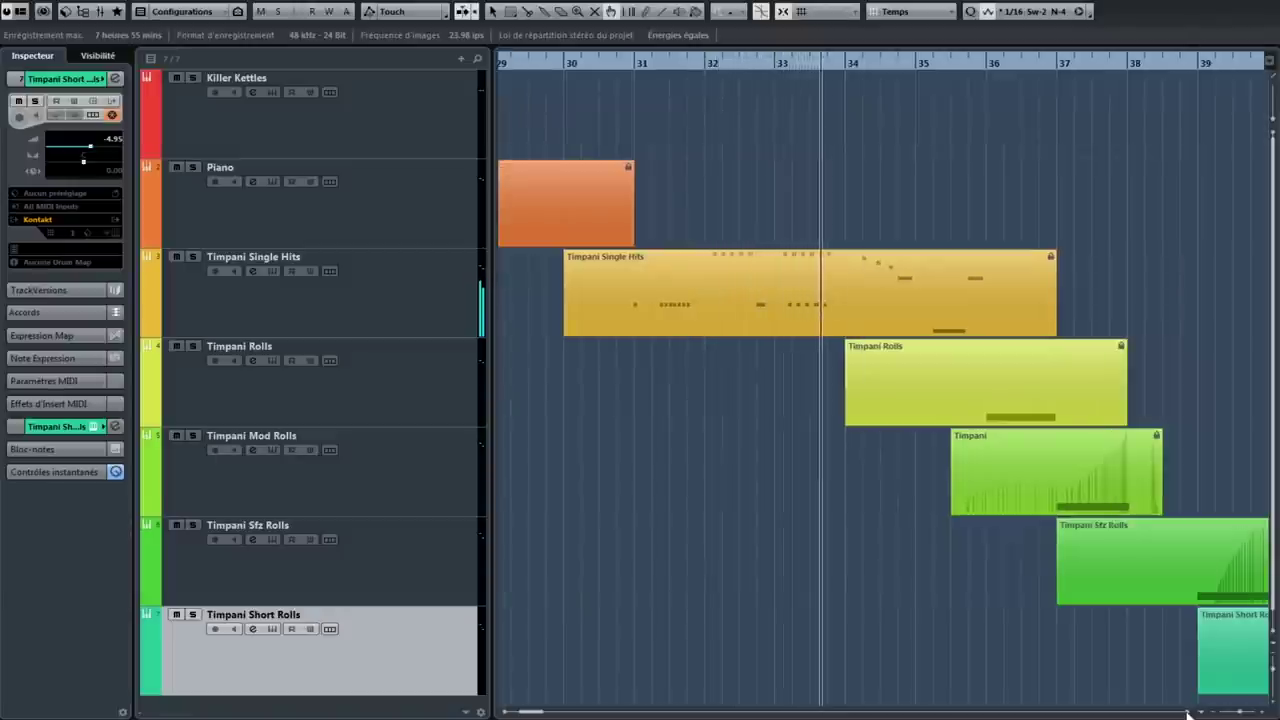
{"action": "scroll", "coordinate": [1188, 713], "scroll_direction": "right", "scroll_amount": 2}
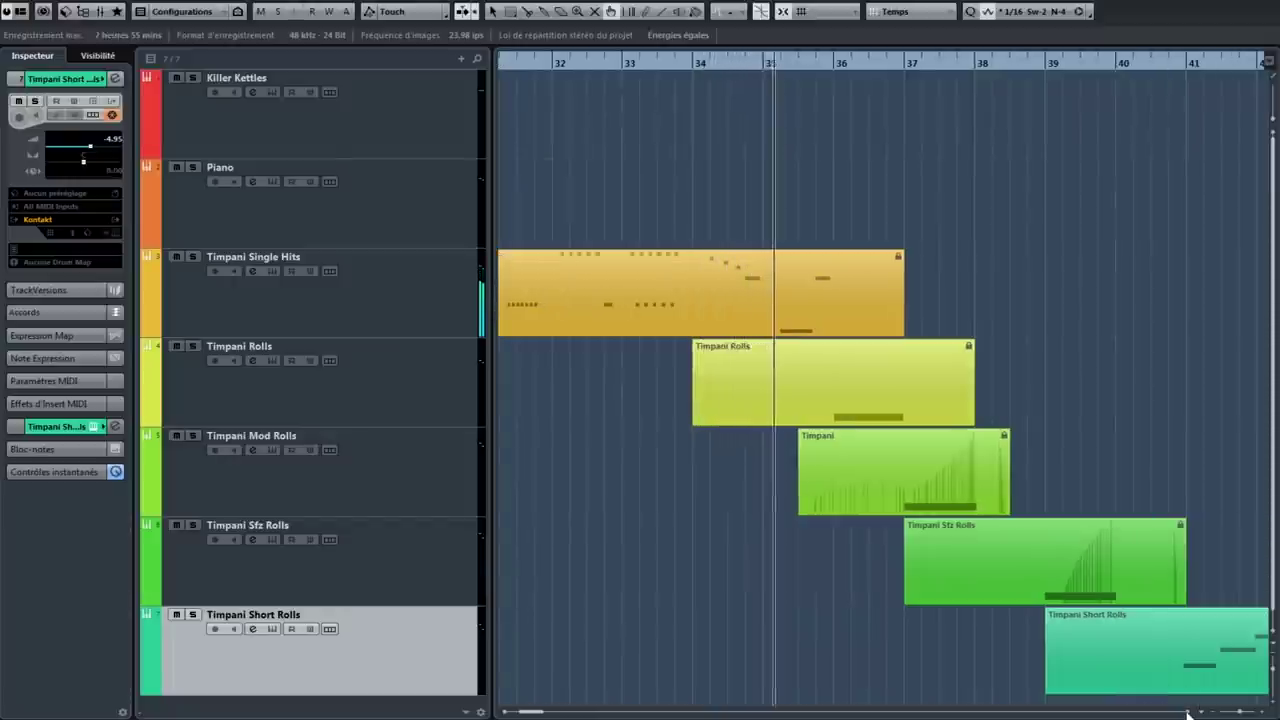
{"action": "scroll", "coordinate": [1188, 713], "scroll_direction": "right", "scroll_amount": 2}
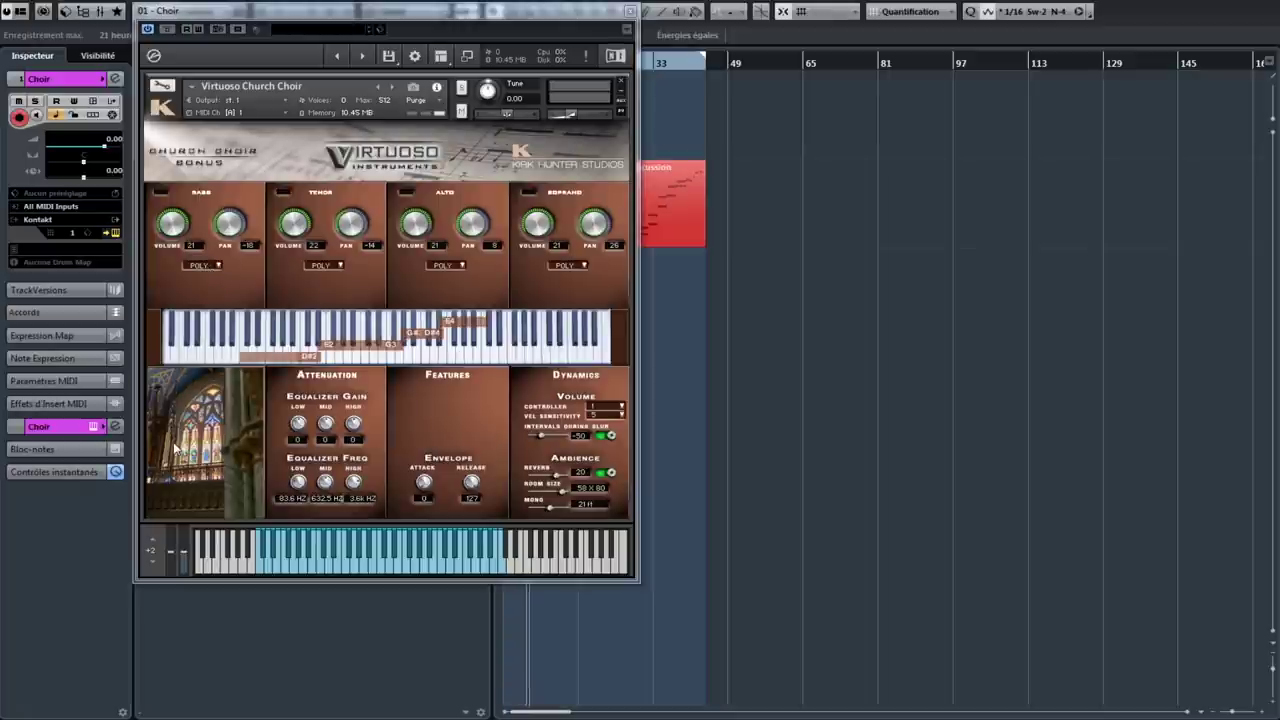
- Examine the Bass section's Poly setting in the Virtuoso Church Choir instrument and close its window
{"action": "left_click", "coordinate": [200, 267]}
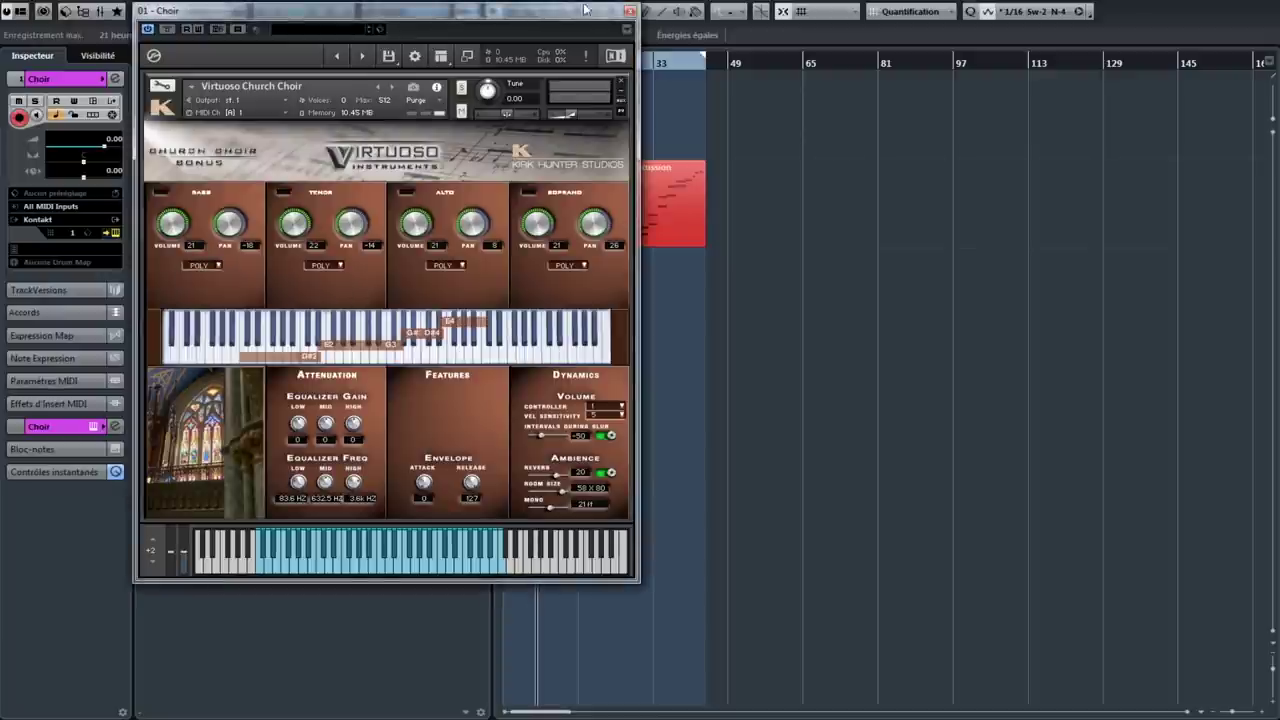
{"action": "left_click", "coordinate": [630, 12]}
- Show the Percussion track's Virtuoso Epic Hits and Rolls instrument and its mapped drums and cymbals, then close it
{"action": "left_click", "coordinate": [399, 203]}
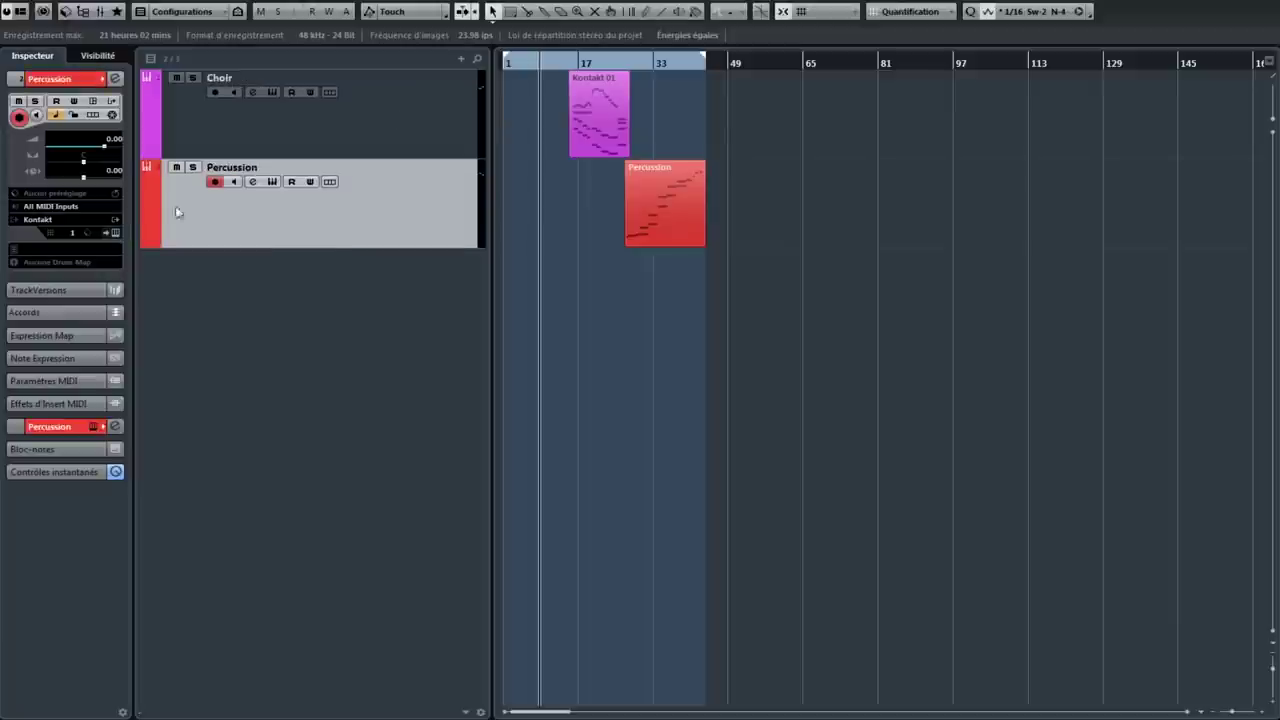
{"action": "left_click", "coordinate": [116, 233]}
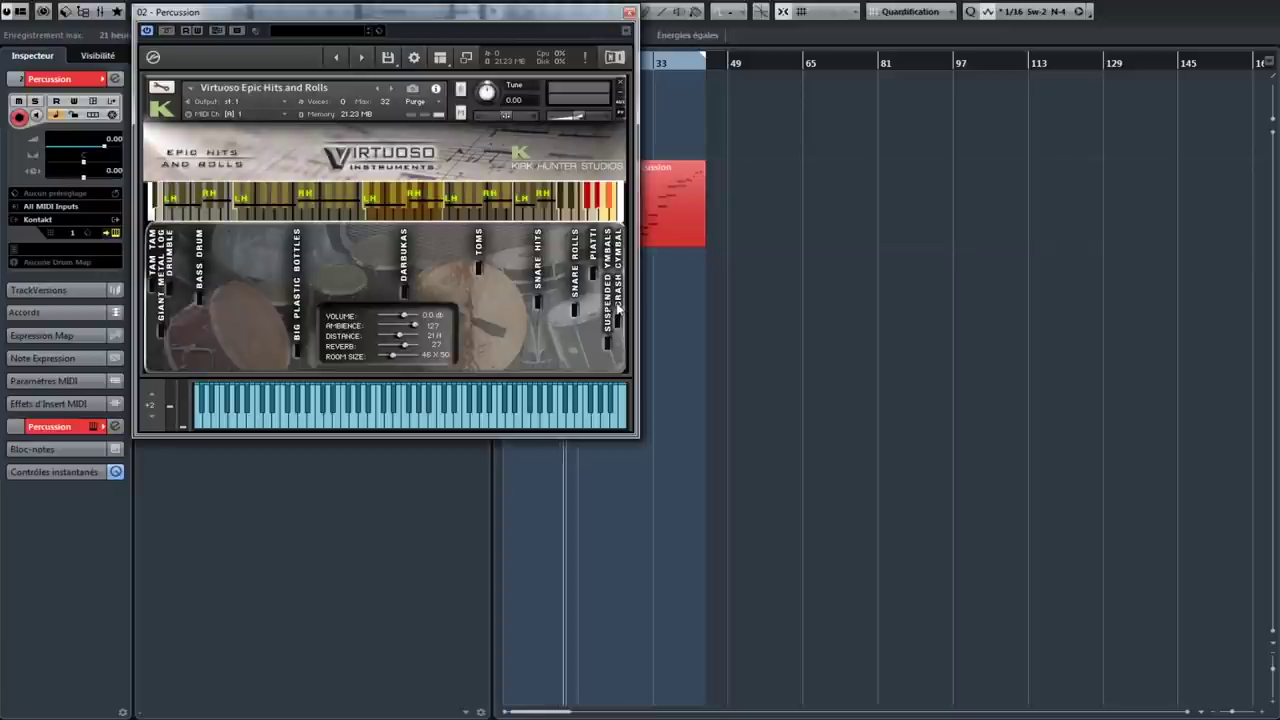
{"action": "left_click", "coordinate": [629, 12]}
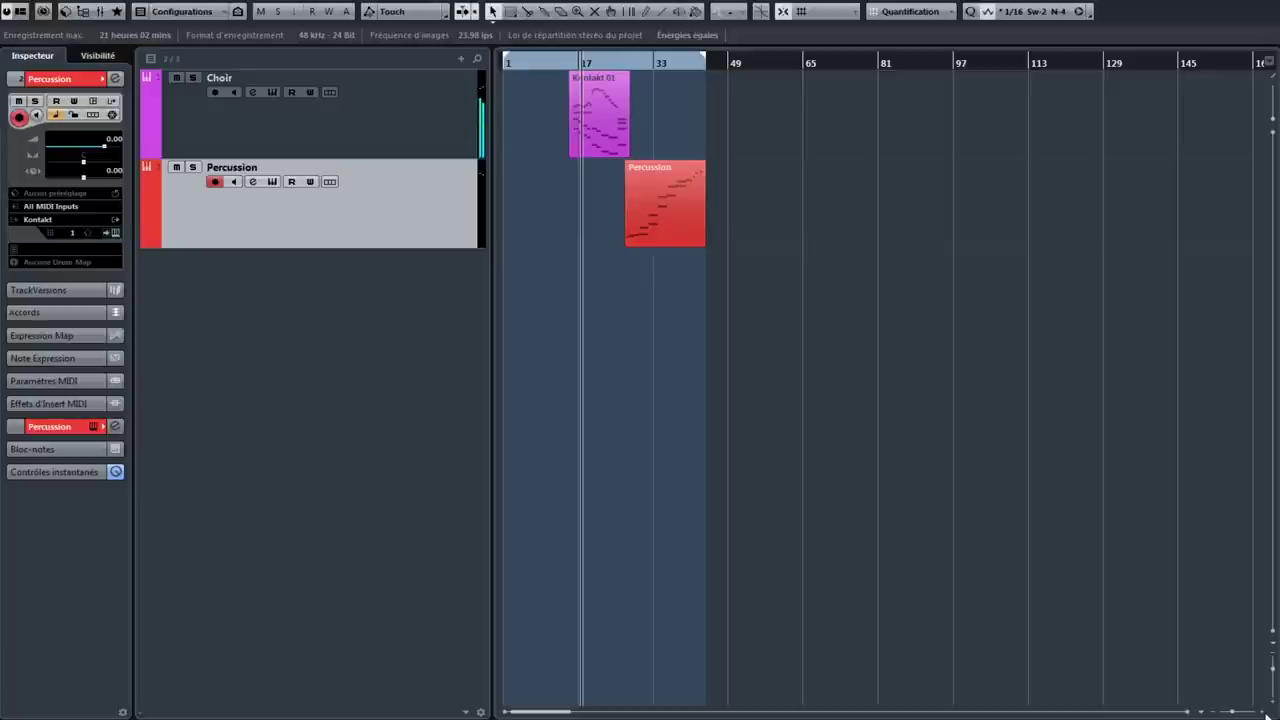
- Follow the Choir passage during playback with its notes enlarged in the arrangement
{"action": "key", "text": "h"}
{"action": "key", "text": "h"}
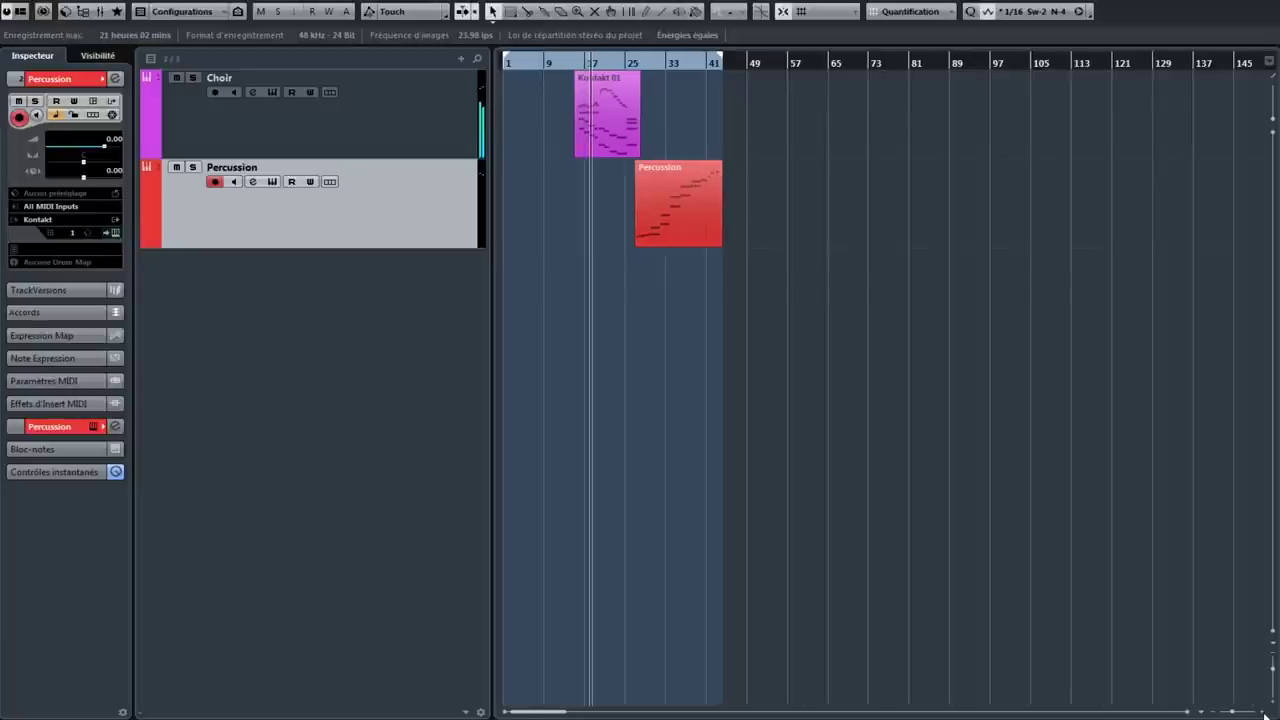
{"action": "key", "text": "h"}
{"action": "key", "text": "h"}
{"action": "key", "text": "h"}
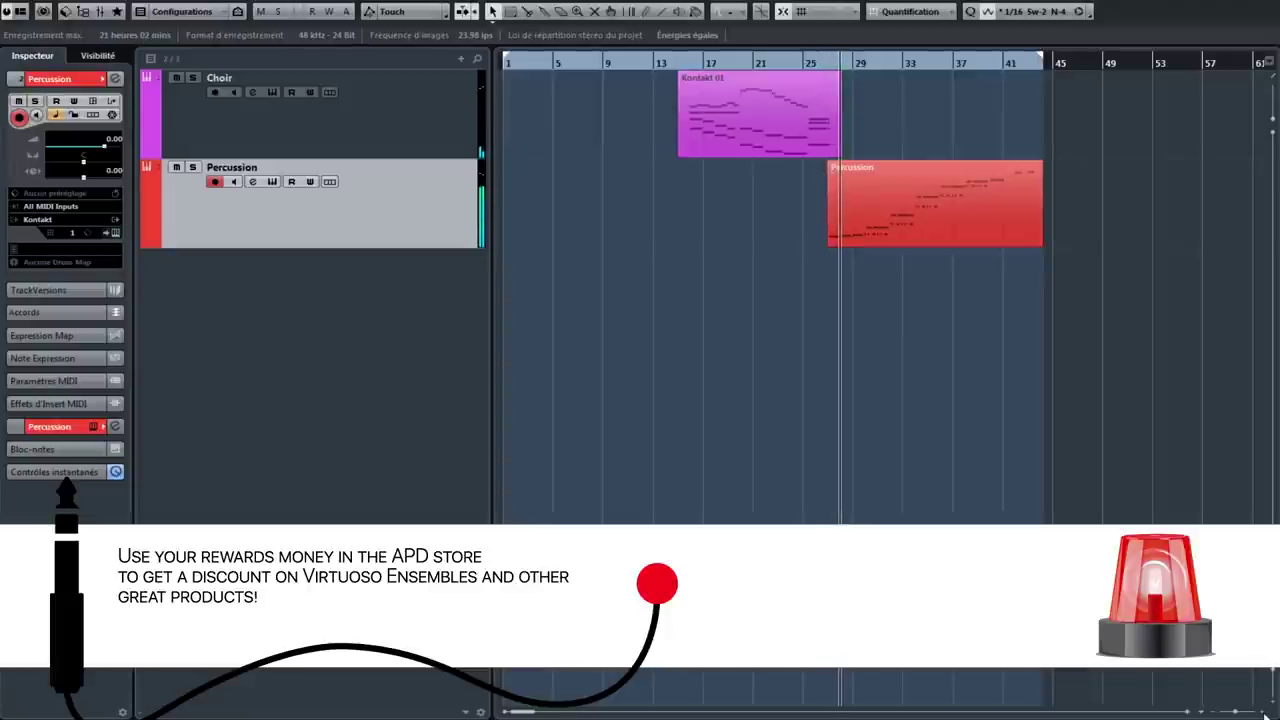
- Follow the opening bars of the Percussion passage up to about bar 32, examining the notes as they play
{"action": "left_click", "coordinate": [1264, 714]}
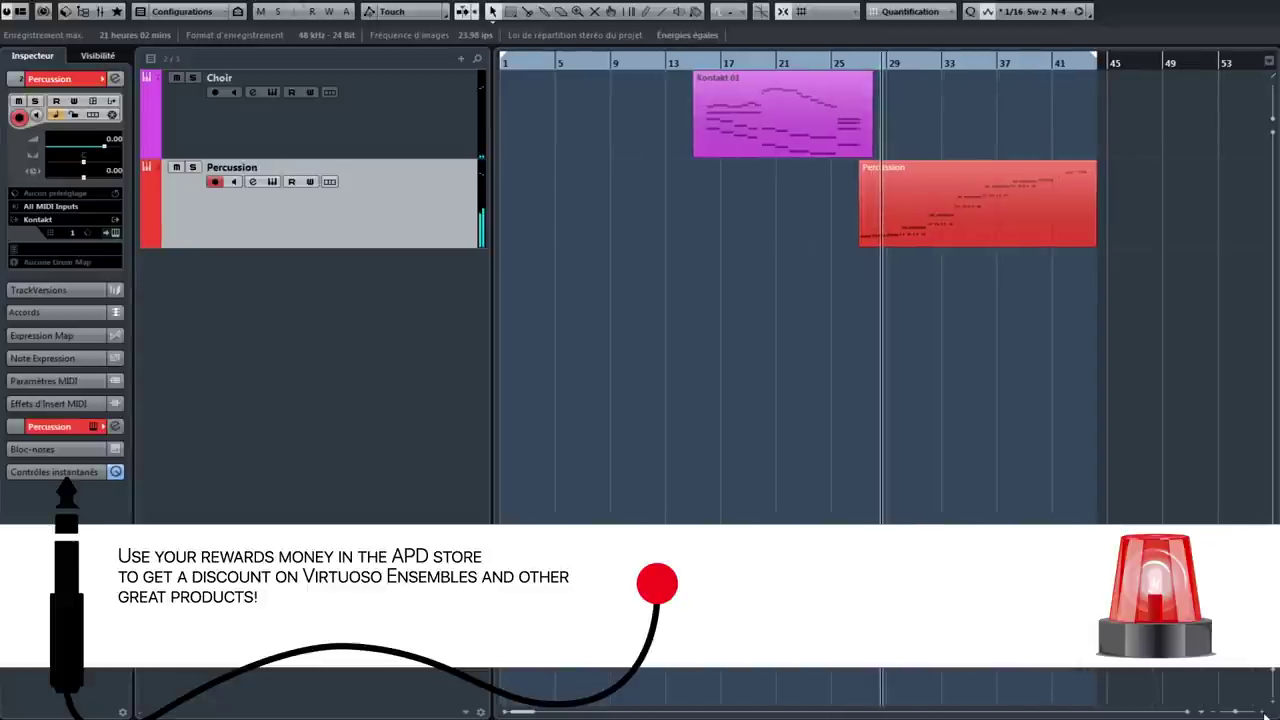
{"action": "left_click", "coordinate": [1264, 714]}
{"action": "left_click", "coordinate": [1264, 714]}
{"action": "left_click", "coordinate": [1264, 714]}
{"action": "left_click", "coordinate": [1264, 714]}
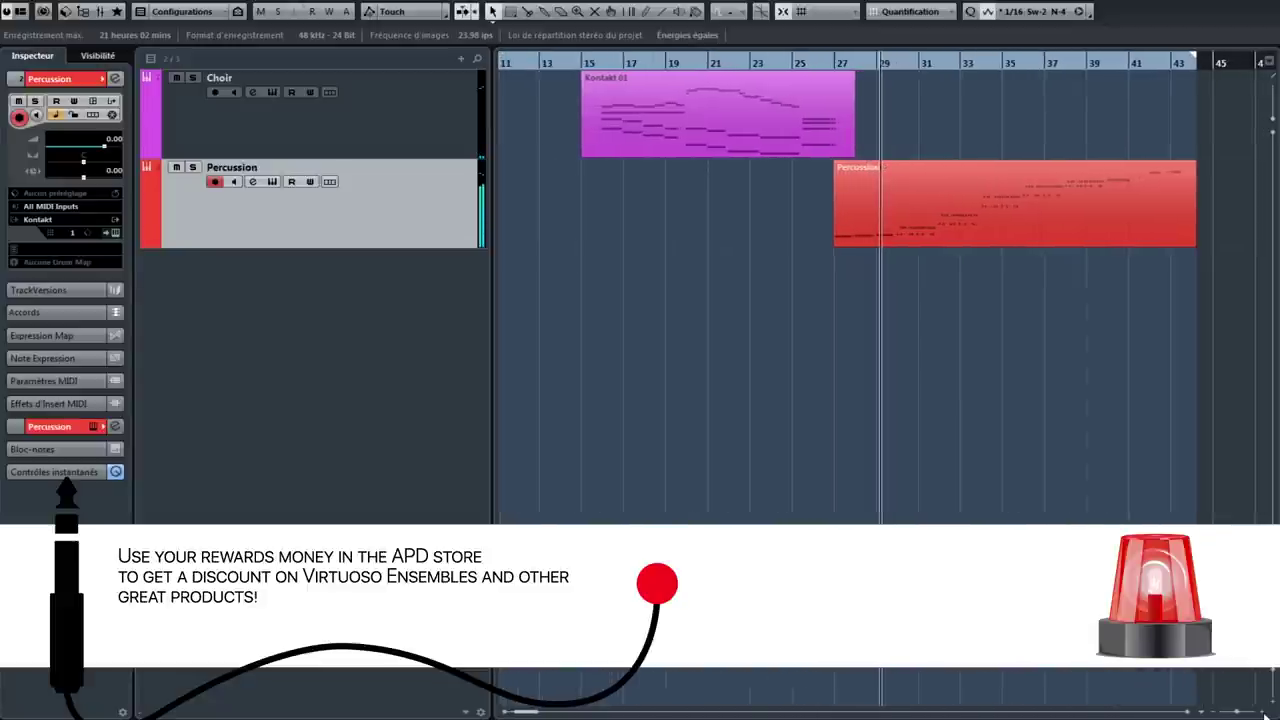
{"action": "left_click", "coordinate": [1264, 714]}
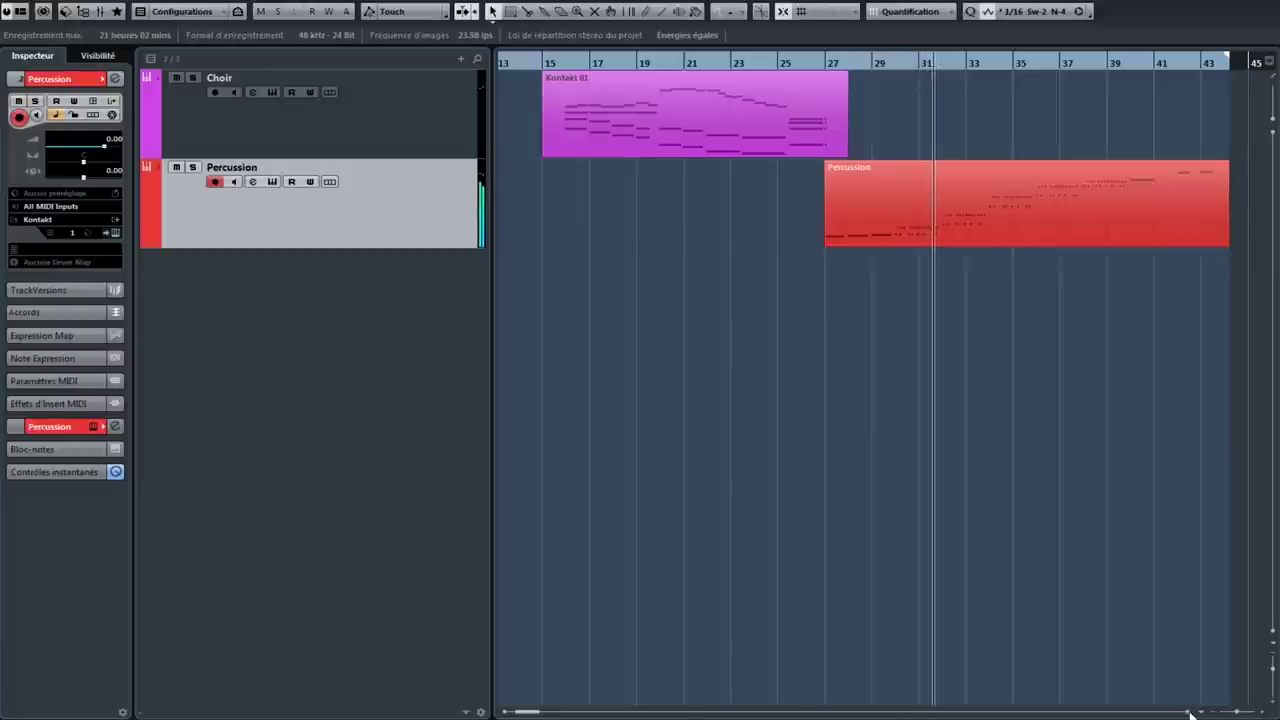
{"action": "scroll", "coordinate": [1188, 712], "scroll_direction": "right", "scroll_amount": 3}
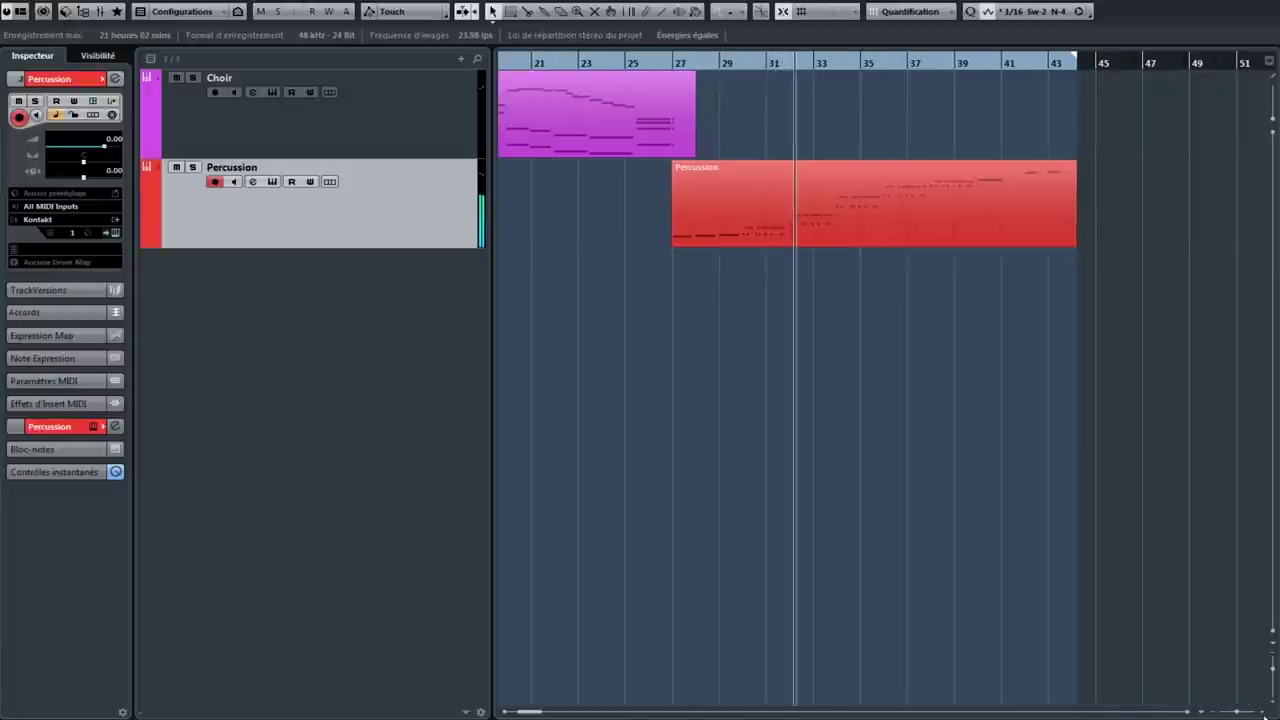
- Follow the rest of the Percussion passage from bar 32 toward its end at bar 44, examining its notes closely
{"action": "left_click", "coordinate": [1263, 715]}
{"action": "left_click", "coordinate": [1263, 715]}
{"action": "left_click", "coordinate": [1263, 715]}
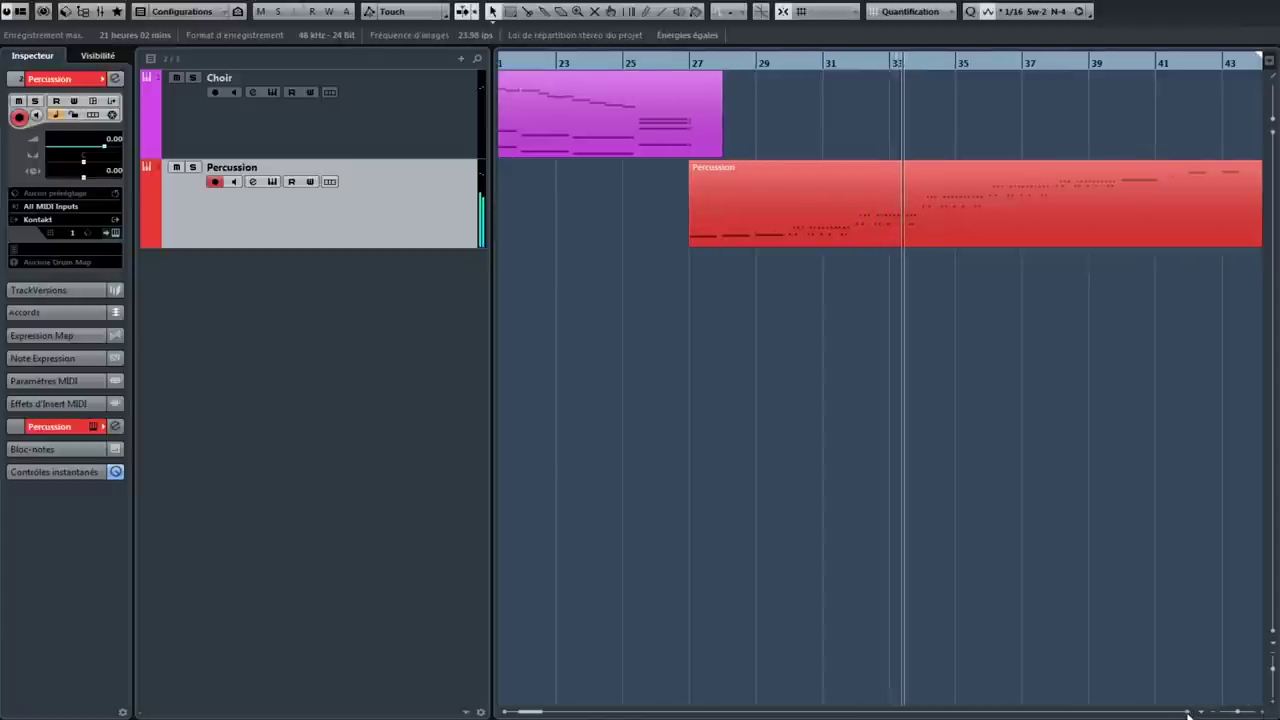
{"action": "scroll", "coordinate": [1188, 715], "scroll_direction": "right", "scroll_amount": 2}
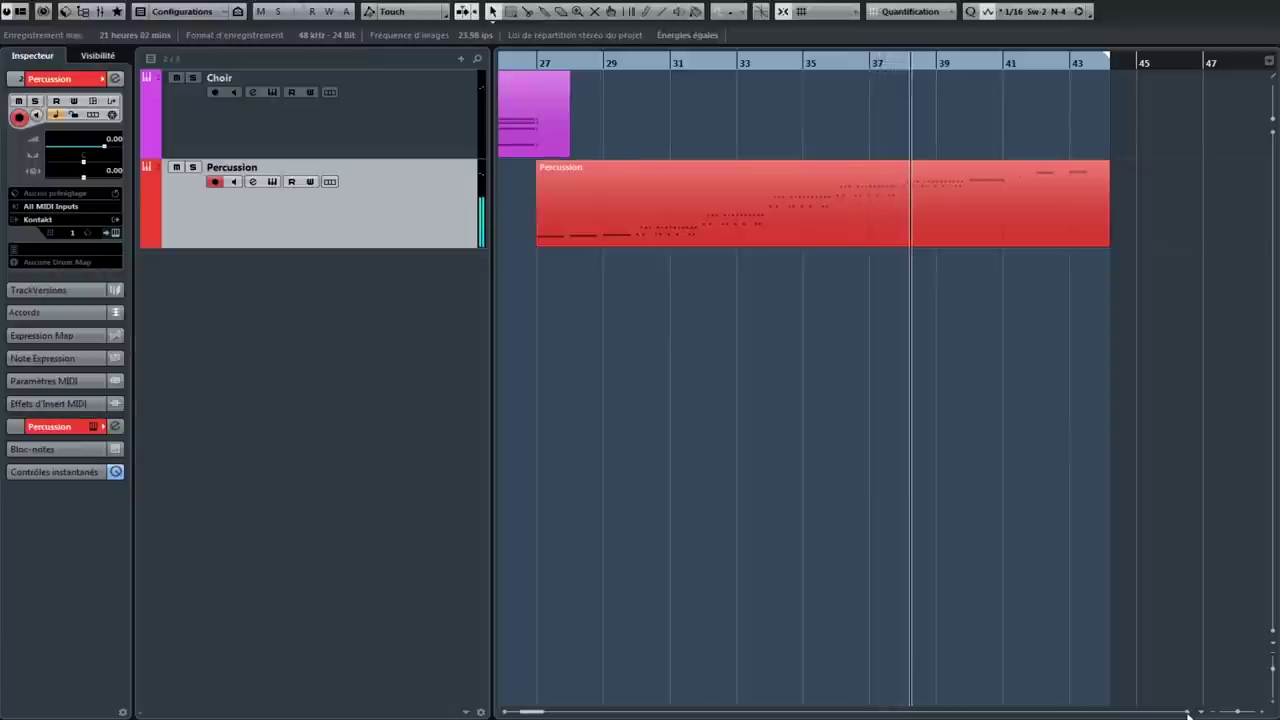
{"action": "scroll", "coordinate": [1068, 220], "scroll_direction": "up", "scroll_amount": 2}
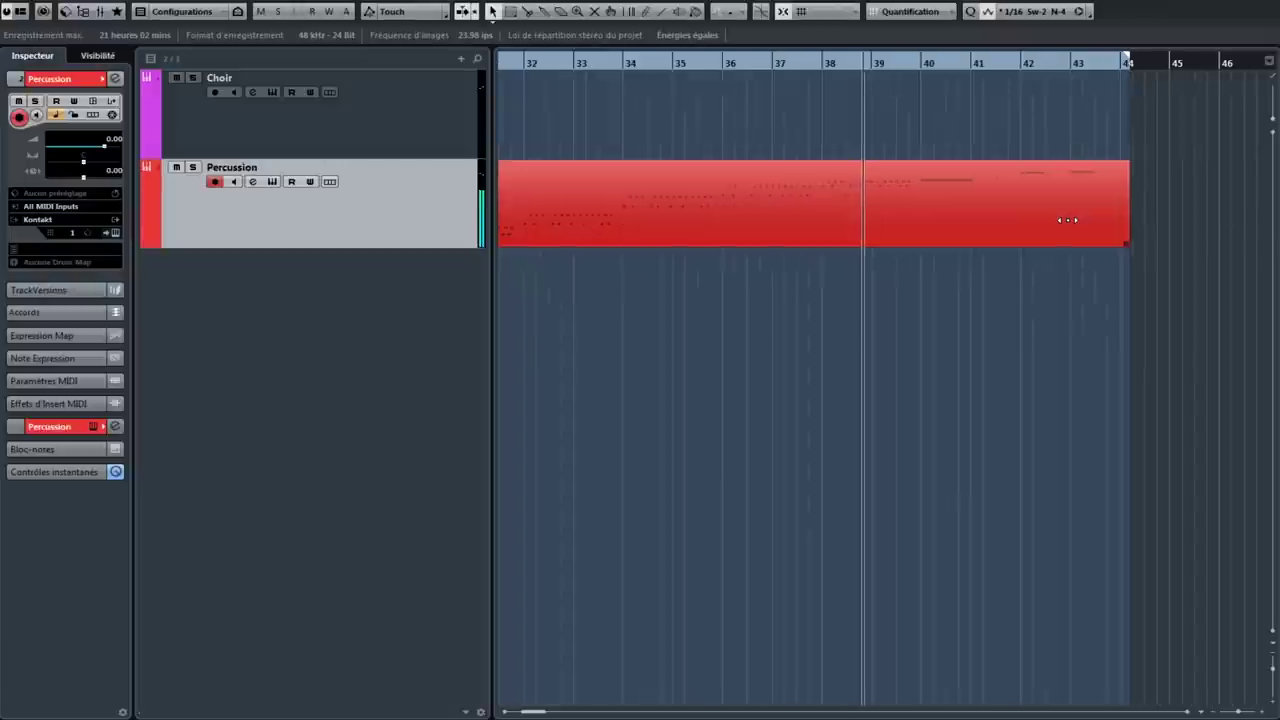
{"action": "scroll", "coordinate": [1068, 220], "scroll_direction": "up", "scroll_amount": 1}
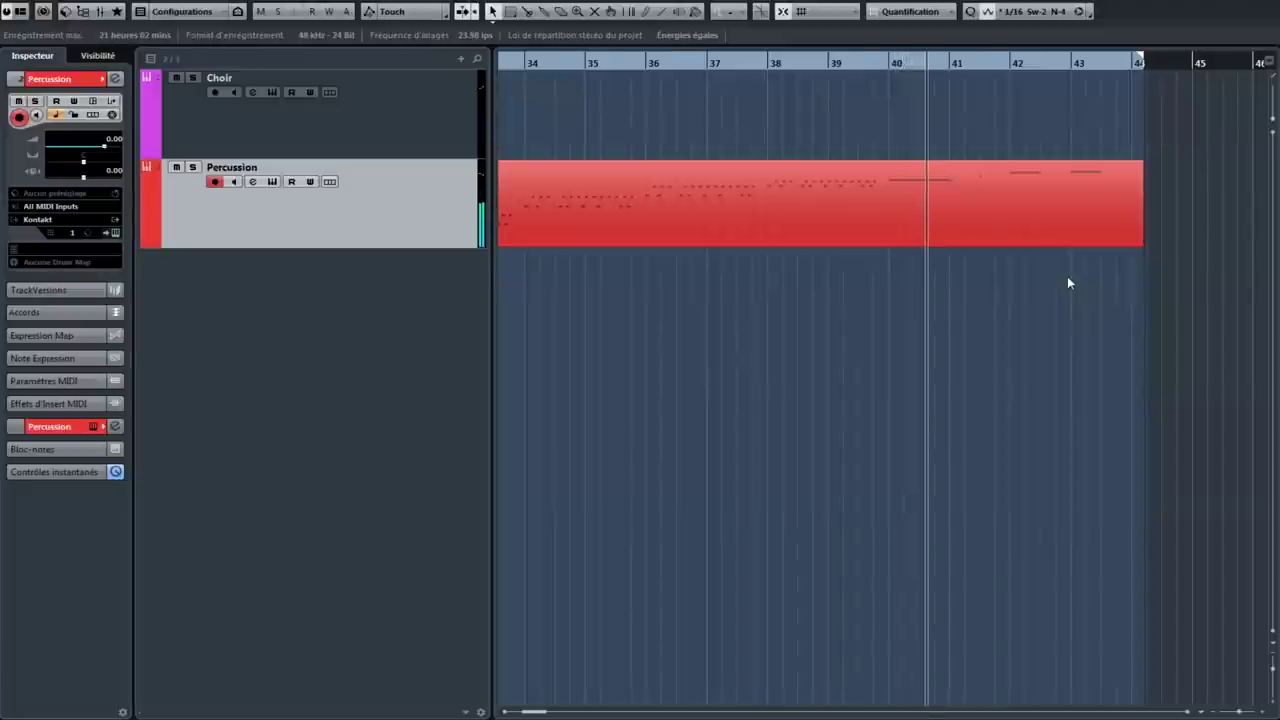
{"action": "scroll", "coordinate": [1068, 280], "scroll_direction": "up", "scroll_amount": 1}
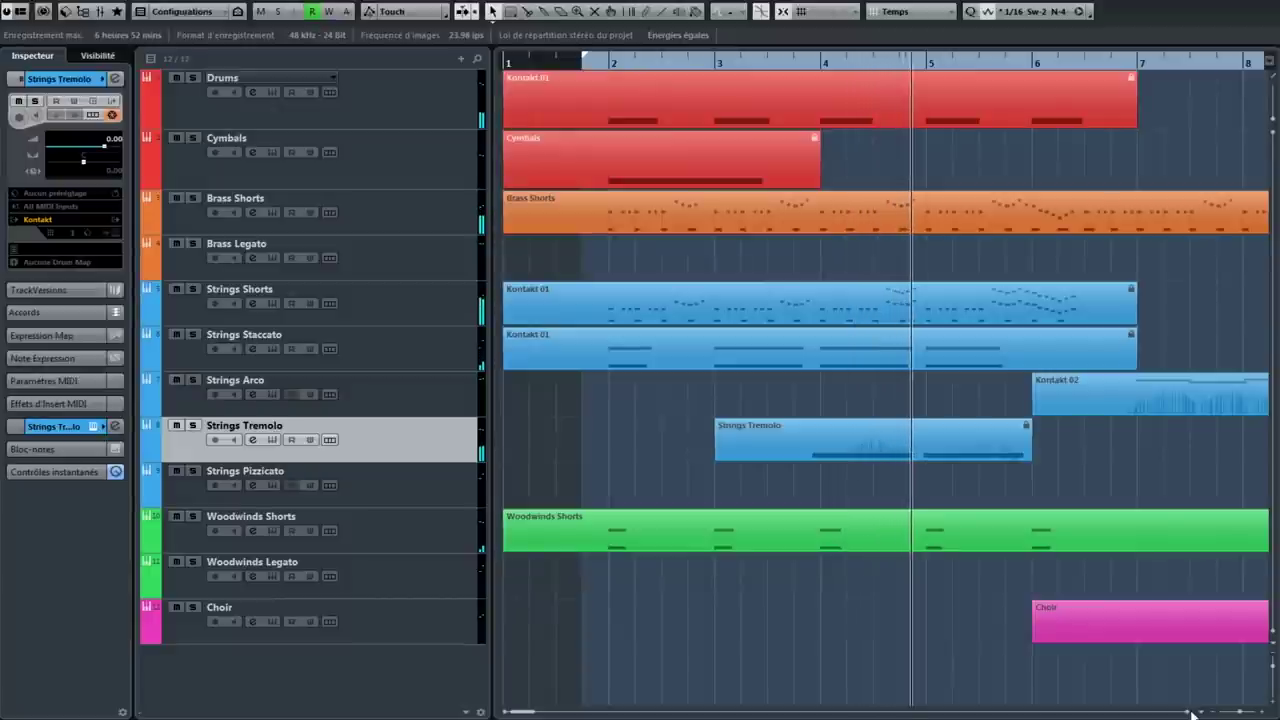
- Follow the full orchestral demo during playback up to about bar 23, examining the entries of percussion, brass, strings, woodwinds and choir
{"action": "scroll", "coordinate": [1192, 714], "scroll_direction": "right", "scroll_amount": 2}
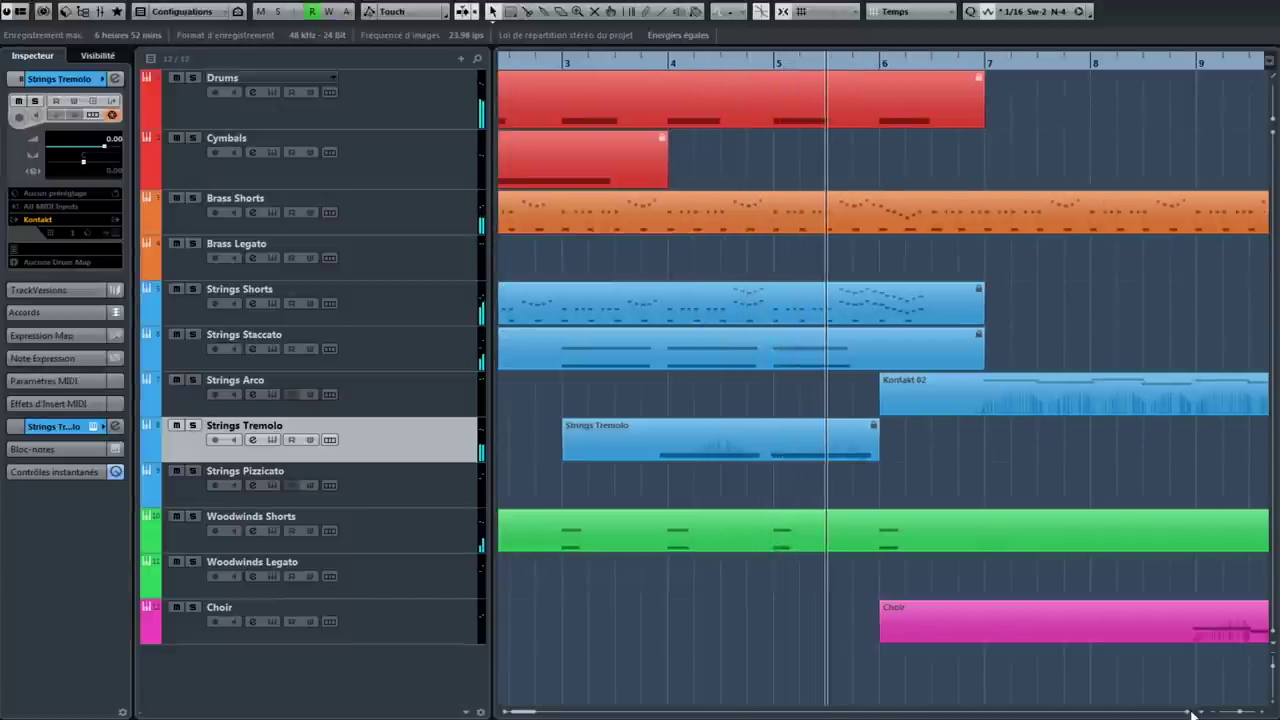
{"action": "scroll", "coordinate": [1200, 714], "scroll_direction": "right", "scroll_amount": 2}
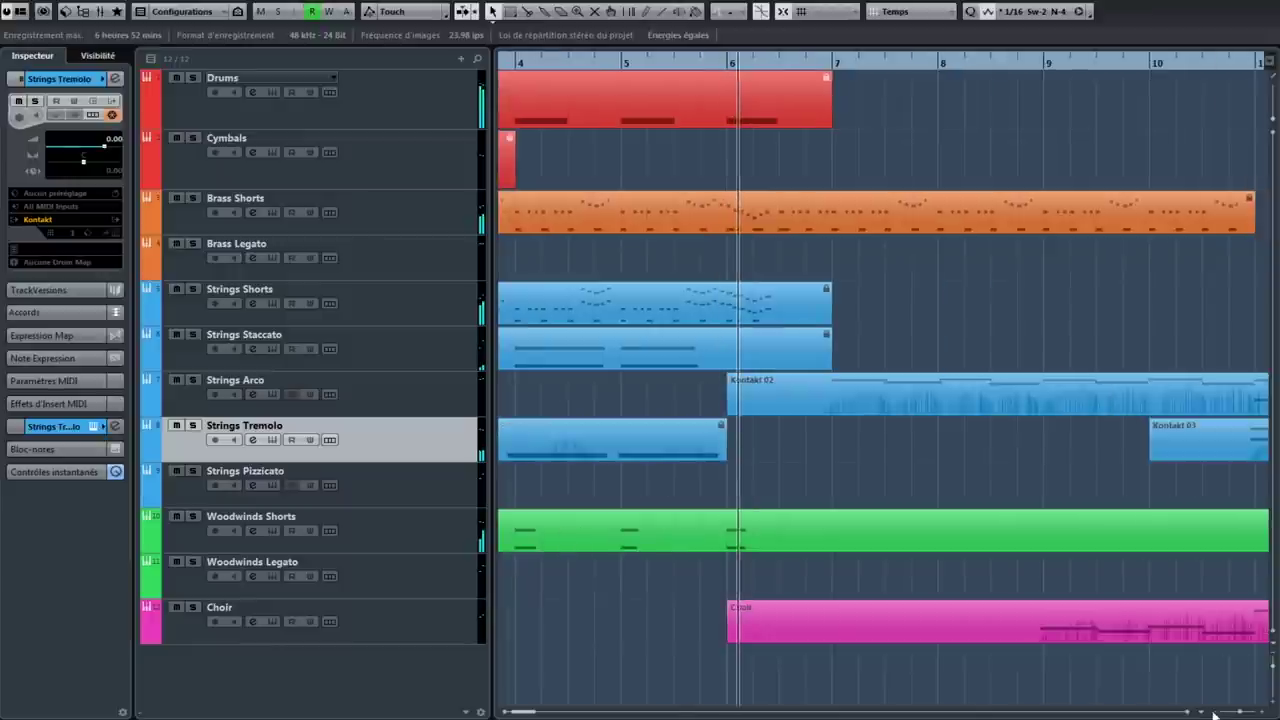
{"action": "left_click_drag", "start_coordinate": [1218, 714], "coordinate": [1196, 714]}
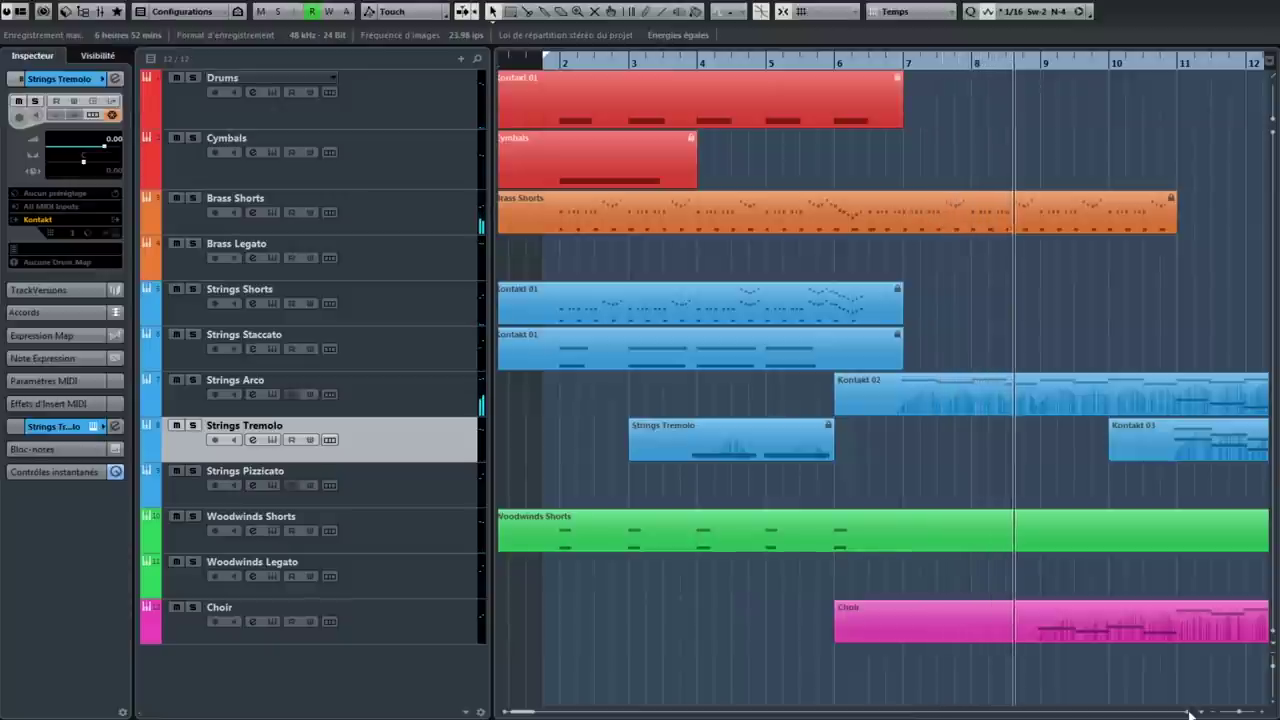
{"action": "scroll", "coordinate": [1190, 713], "scroll_direction": "right", "scroll_amount": 3}
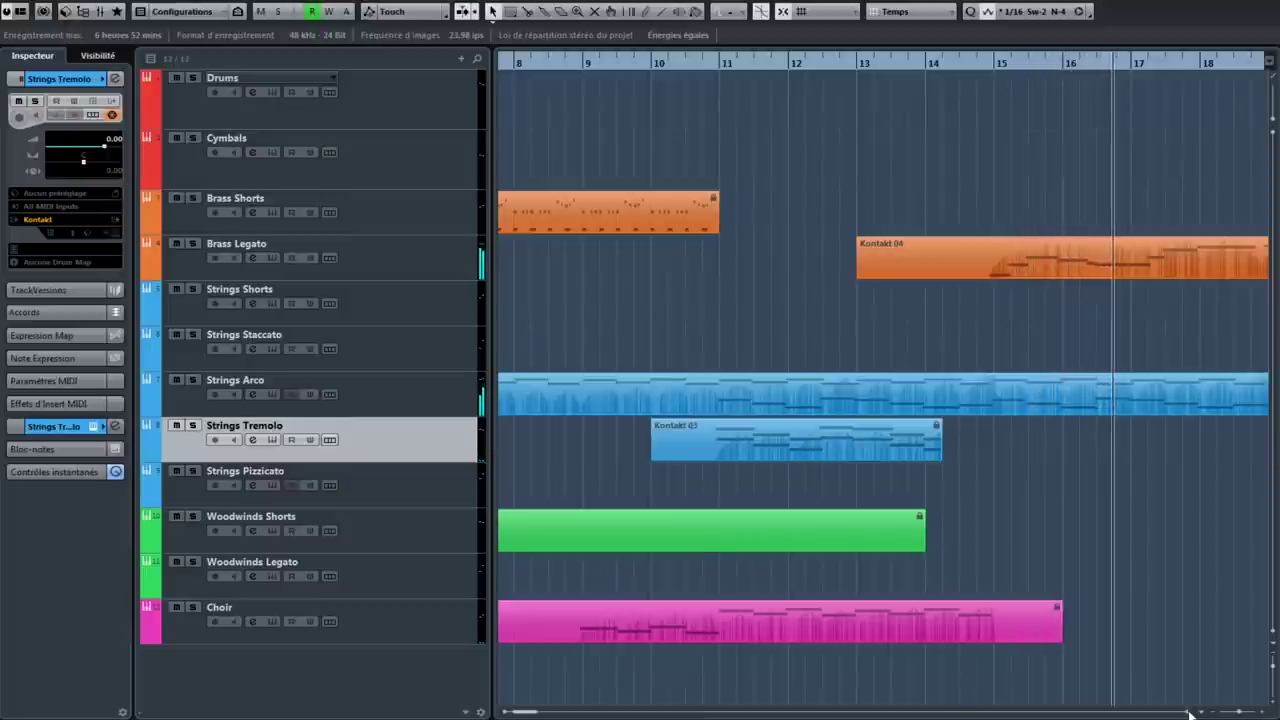
{"action": "scroll", "coordinate": [1190, 713], "scroll_direction": "right", "scroll_amount": 4}
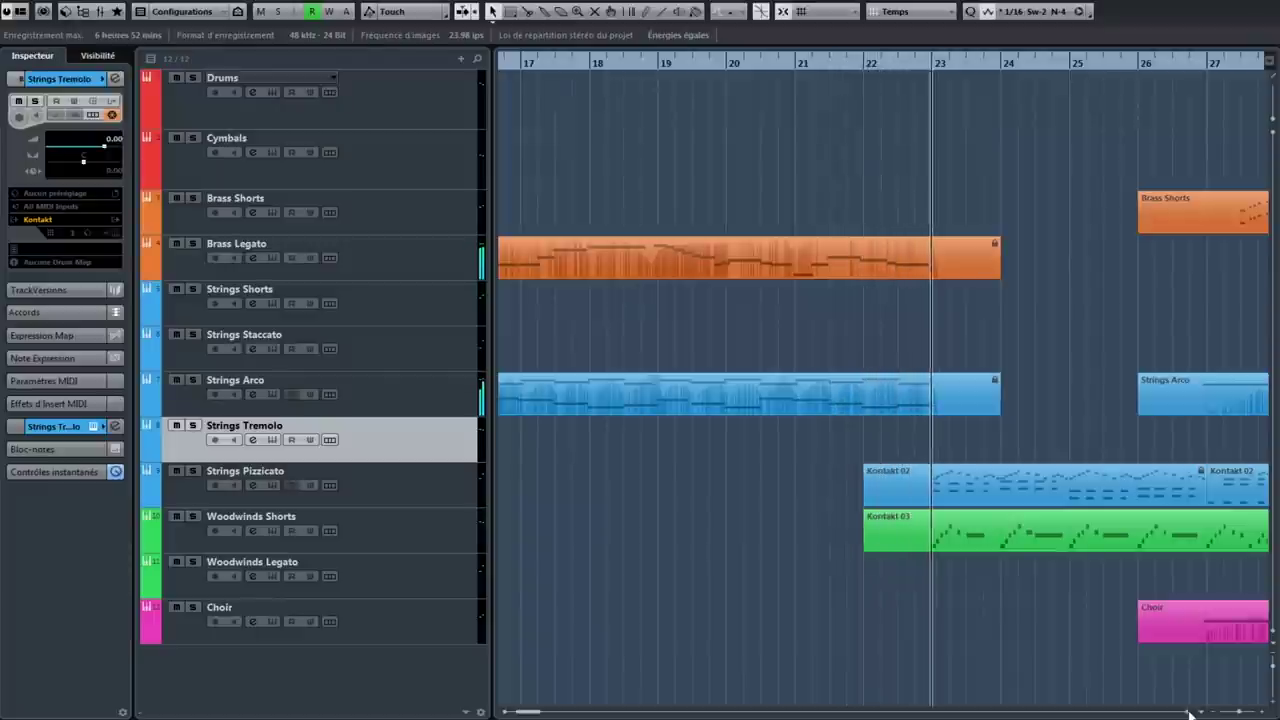
- Follow the rest of the orchestral demo from the Strings Pizzicato and Woodwinds Shorts passage at bar 23 to its end at bar 41
{"action": "scroll", "coordinate": [1190, 714], "scroll_direction": "right", "scroll_amount": 2}
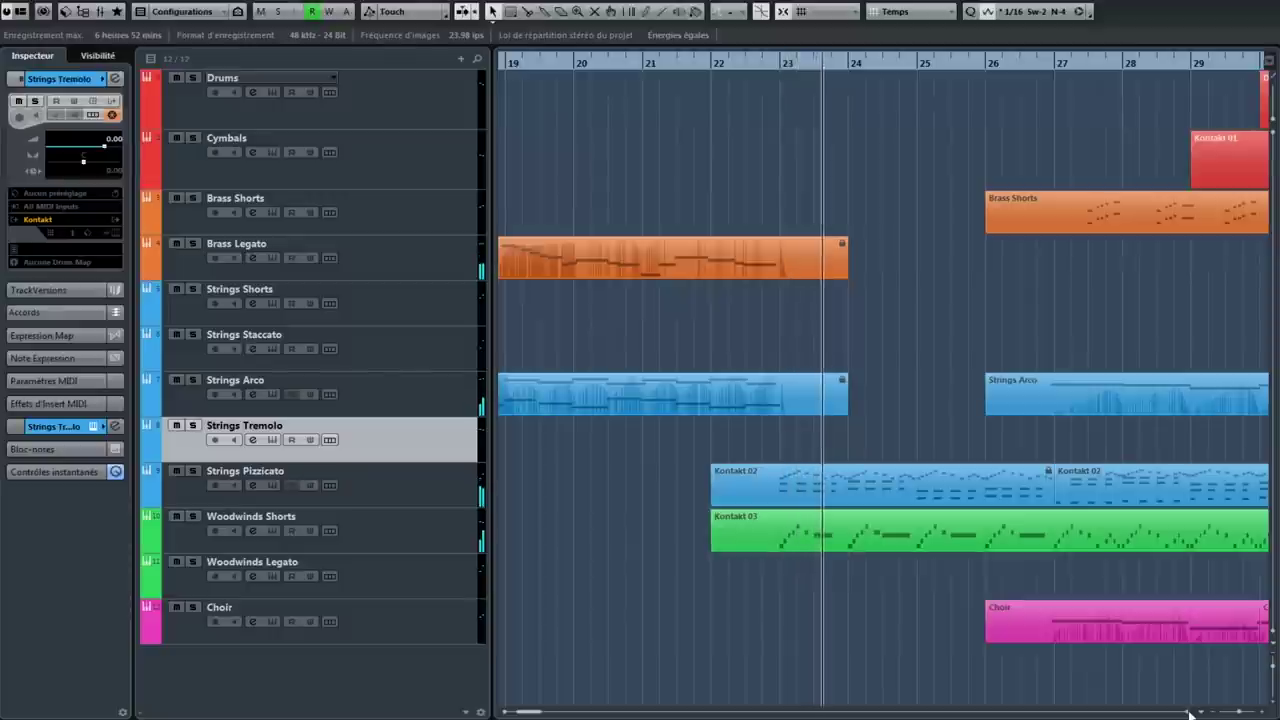
{"action": "scroll", "coordinate": [1190, 714], "scroll_direction": "right", "scroll_amount": 2}
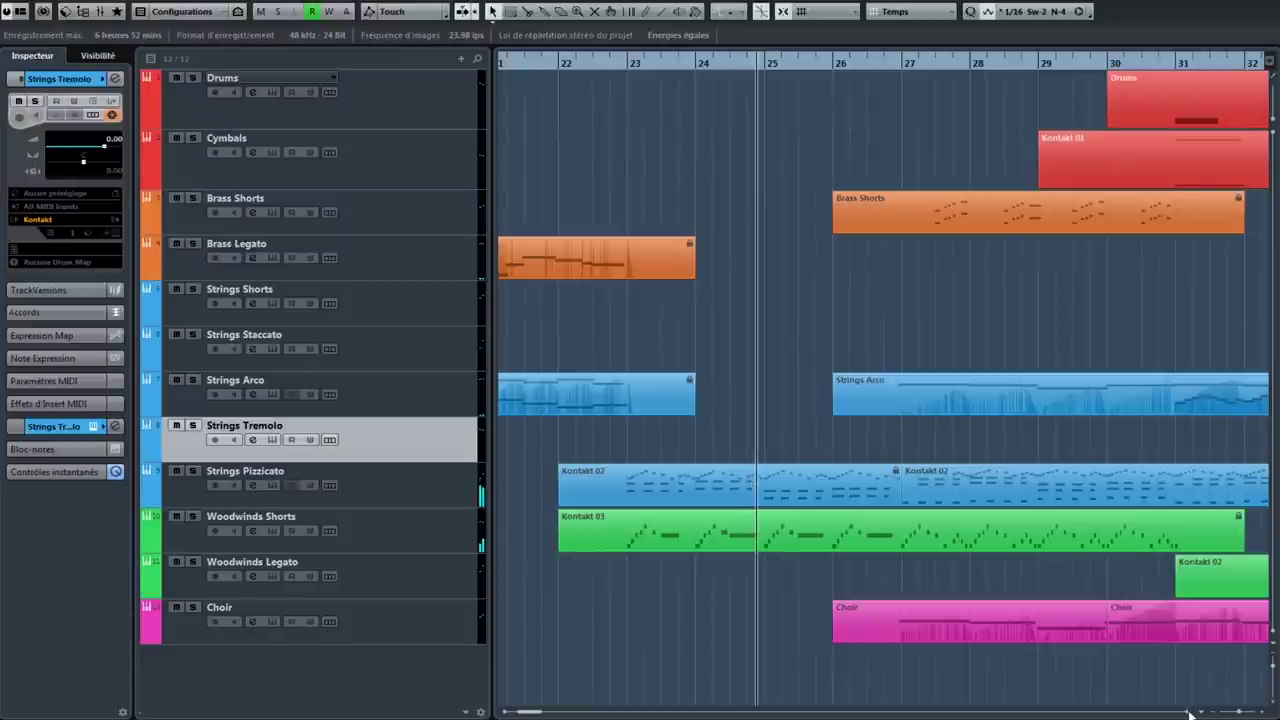
{"action": "scroll", "coordinate": [1190, 714], "scroll_direction": "right", "scroll_amount": 2}
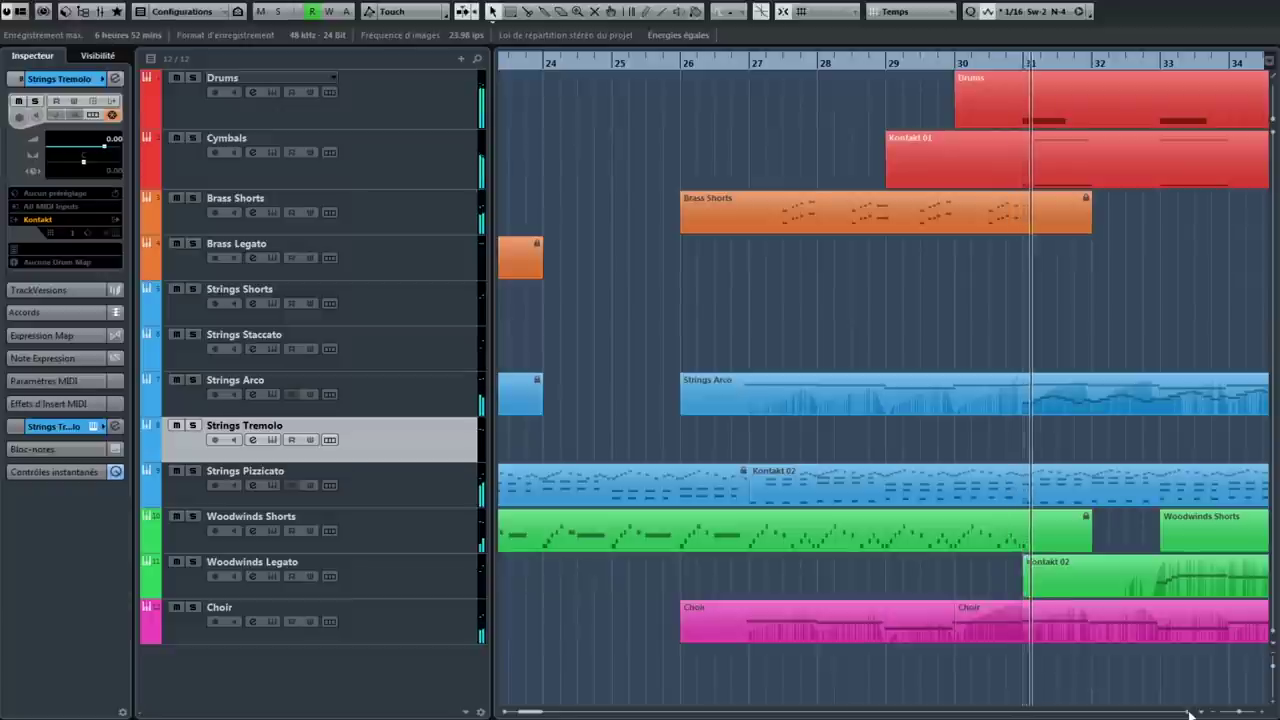
{"action": "scroll", "coordinate": [1190, 714], "scroll_direction": "right", "scroll_amount": 2}
{"action": "scroll", "coordinate": [1190, 714], "scroll_direction": "right", "scroll_amount": 1}
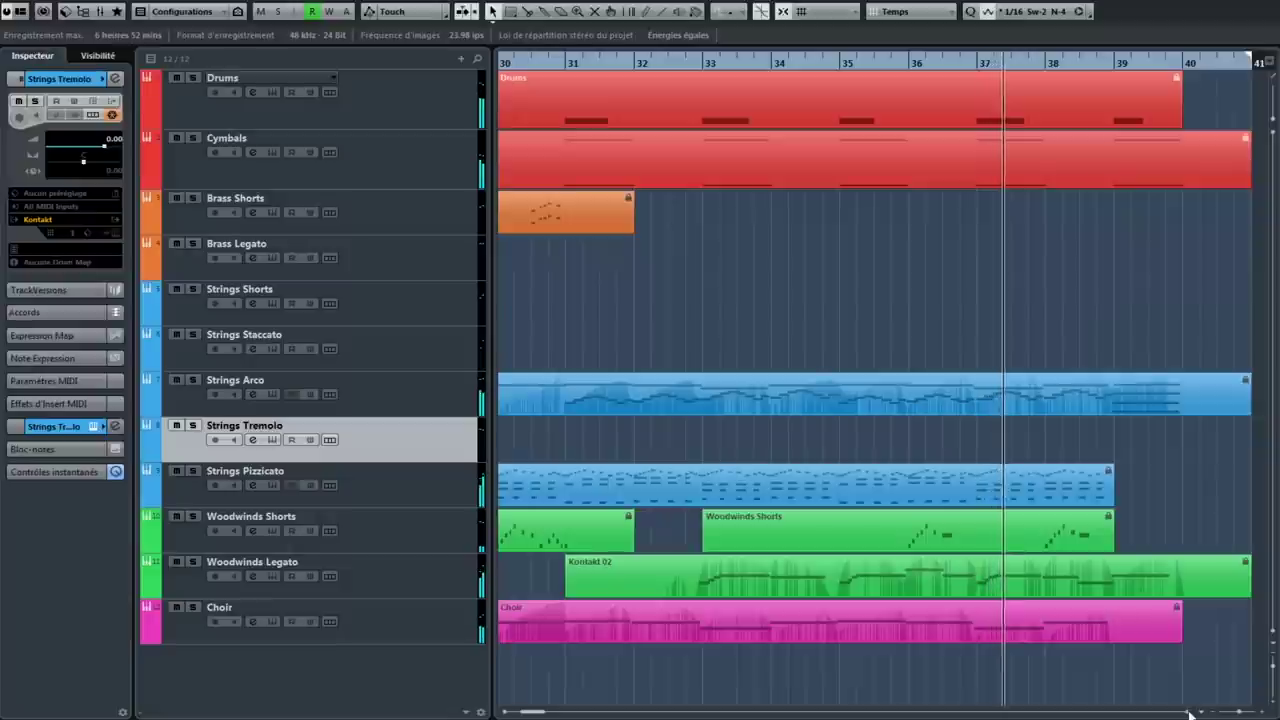
{"action": "scroll", "coordinate": [1190, 714], "scroll_direction": "right", "scroll_amount": 3}
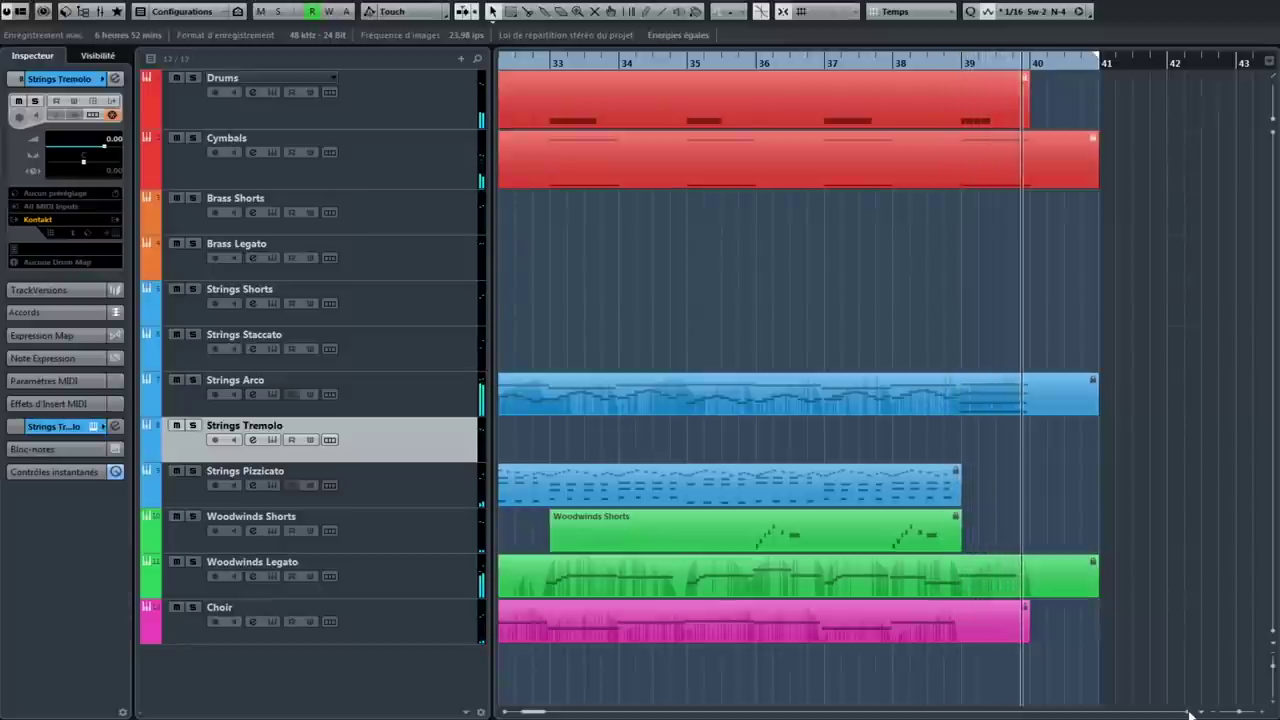
{"action": "scroll", "coordinate": [1190, 714], "scroll_direction": "right", "scroll_amount": 2}
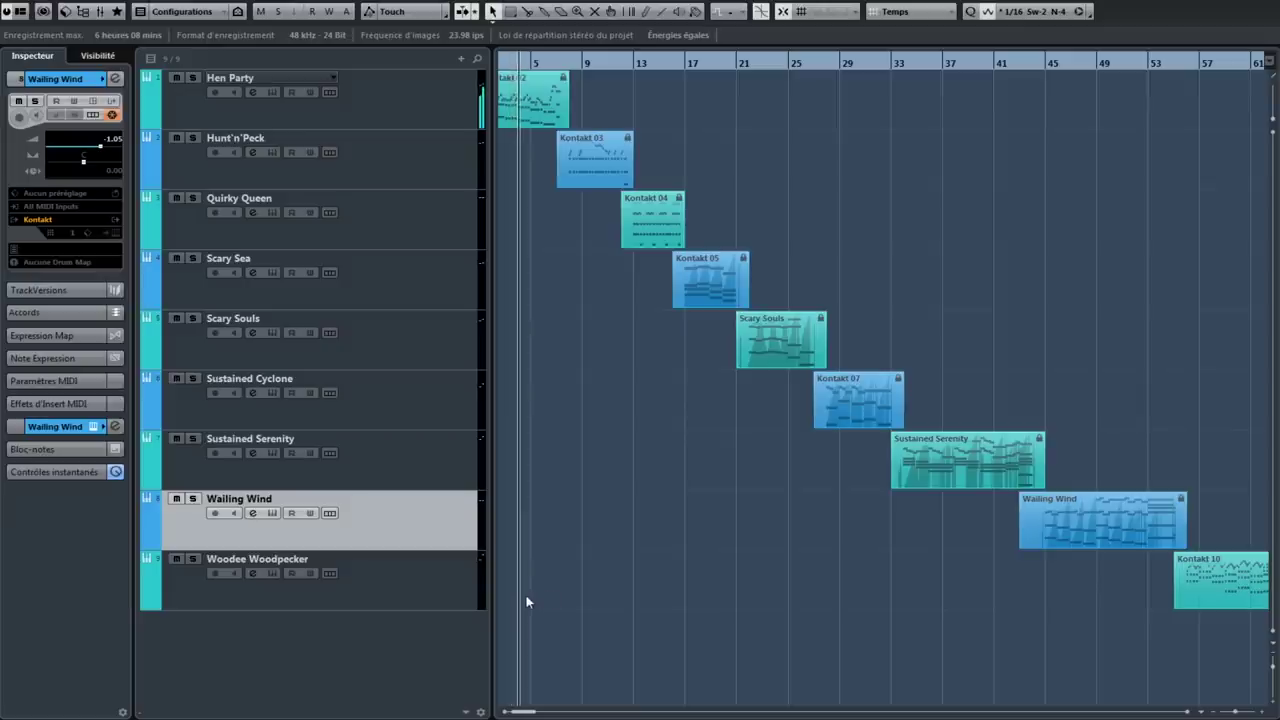
- Follow the demo arrangement from the Hen Party track through Wailing Wind to the closing Woodee Woodpecker passage, with its clips enlarged
{"action": "scroll", "coordinate": [528, 590], "scroll_direction": "up", "scroll_amount": 4}
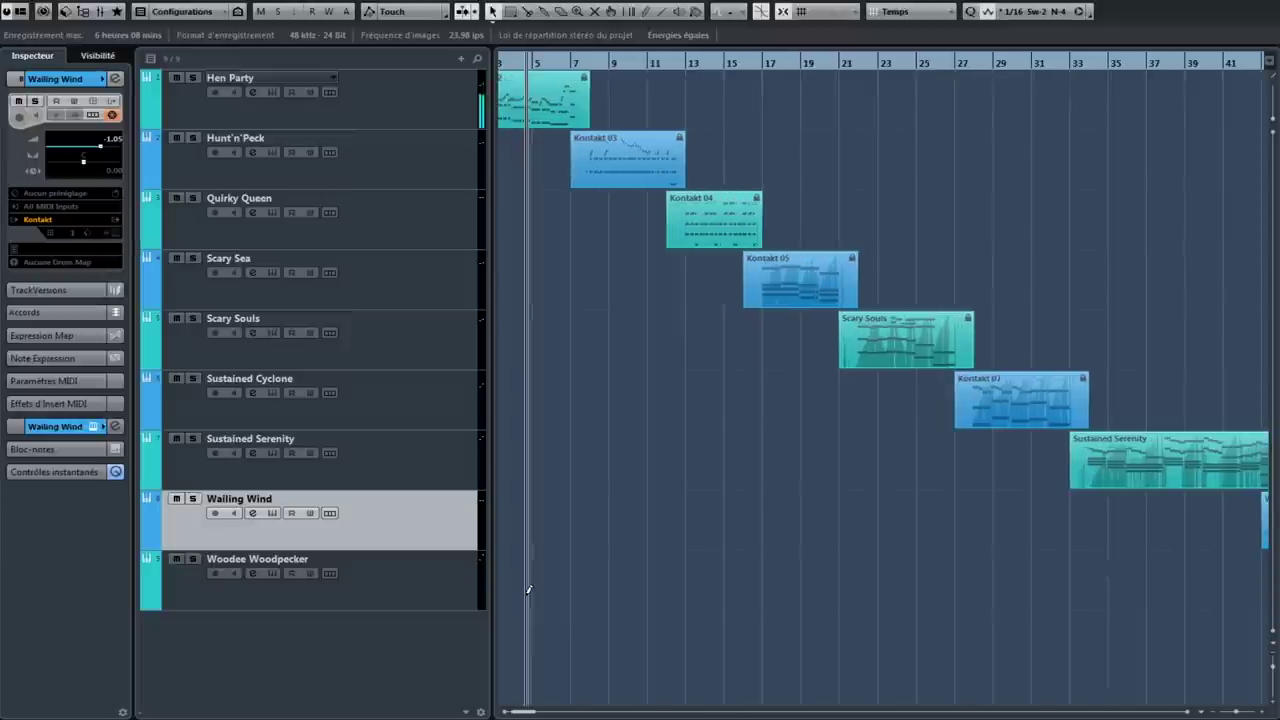
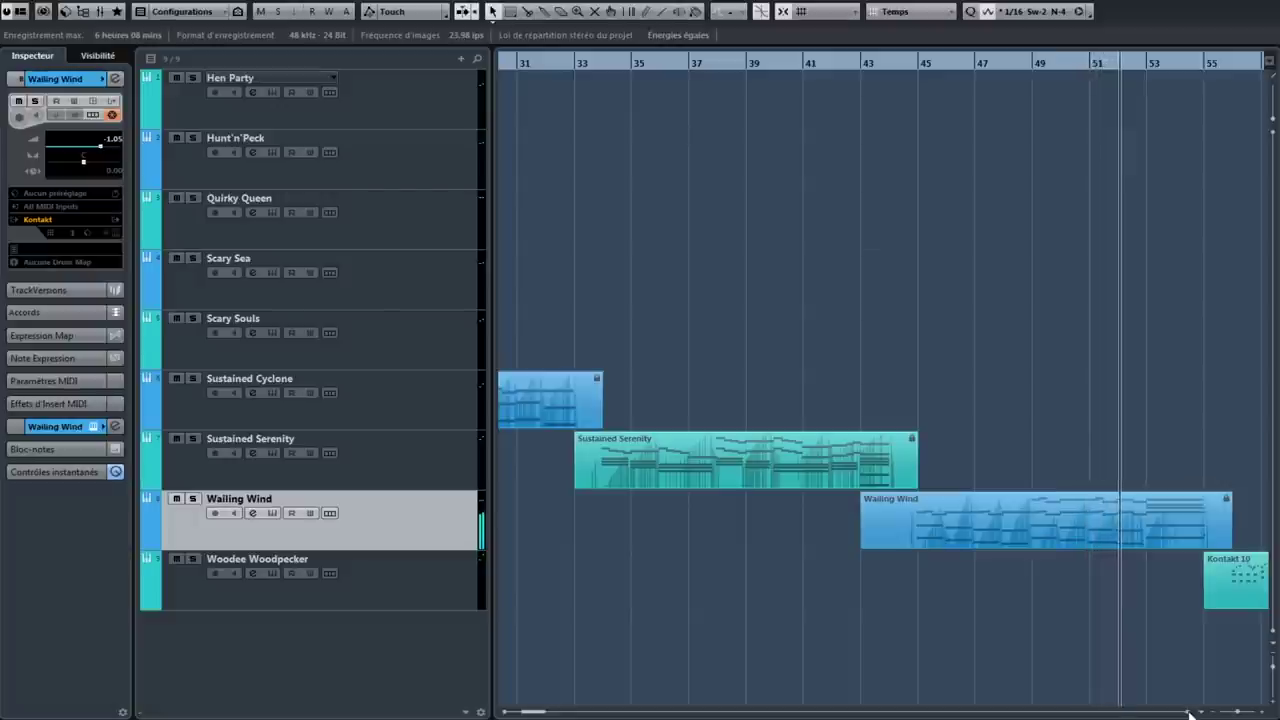
{"action": "scroll", "coordinate": [1190, 714], "scroll_direction": "right", "scroll_amount": 5}
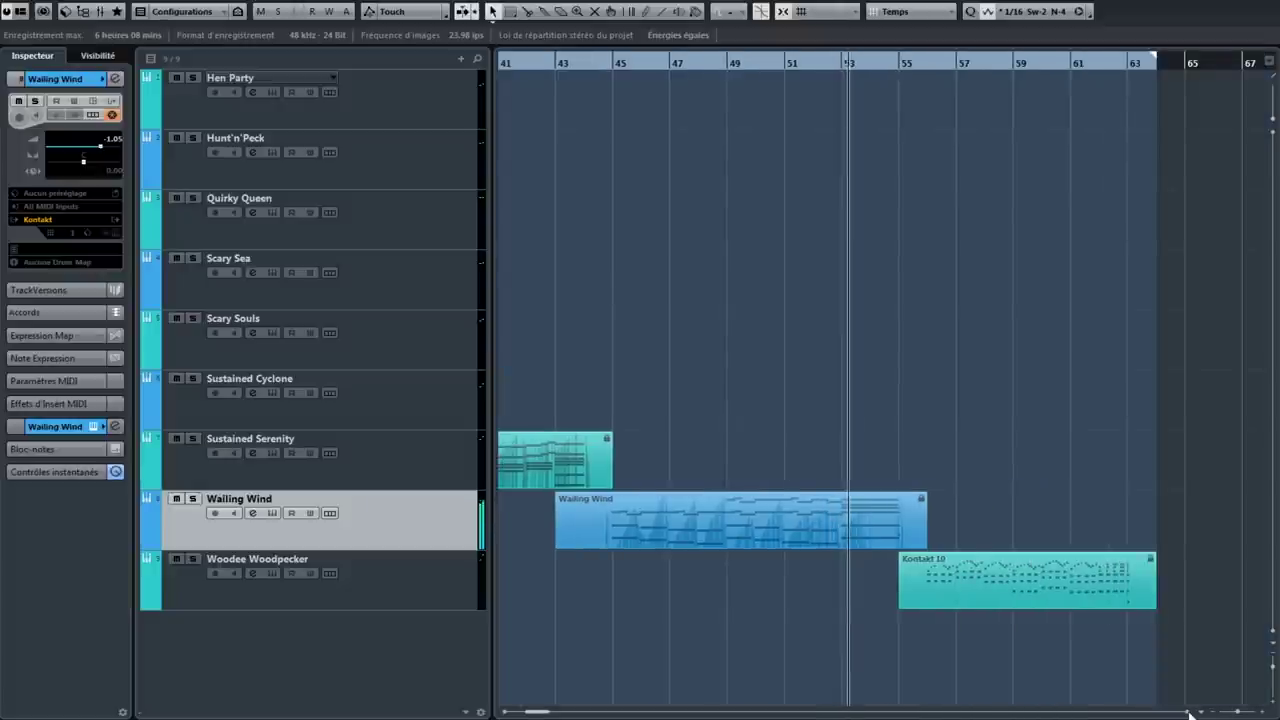
{"action": "scroll", "coordinate": [1190, 714], "scroll_direction": "right", "scroll_amount": 3}
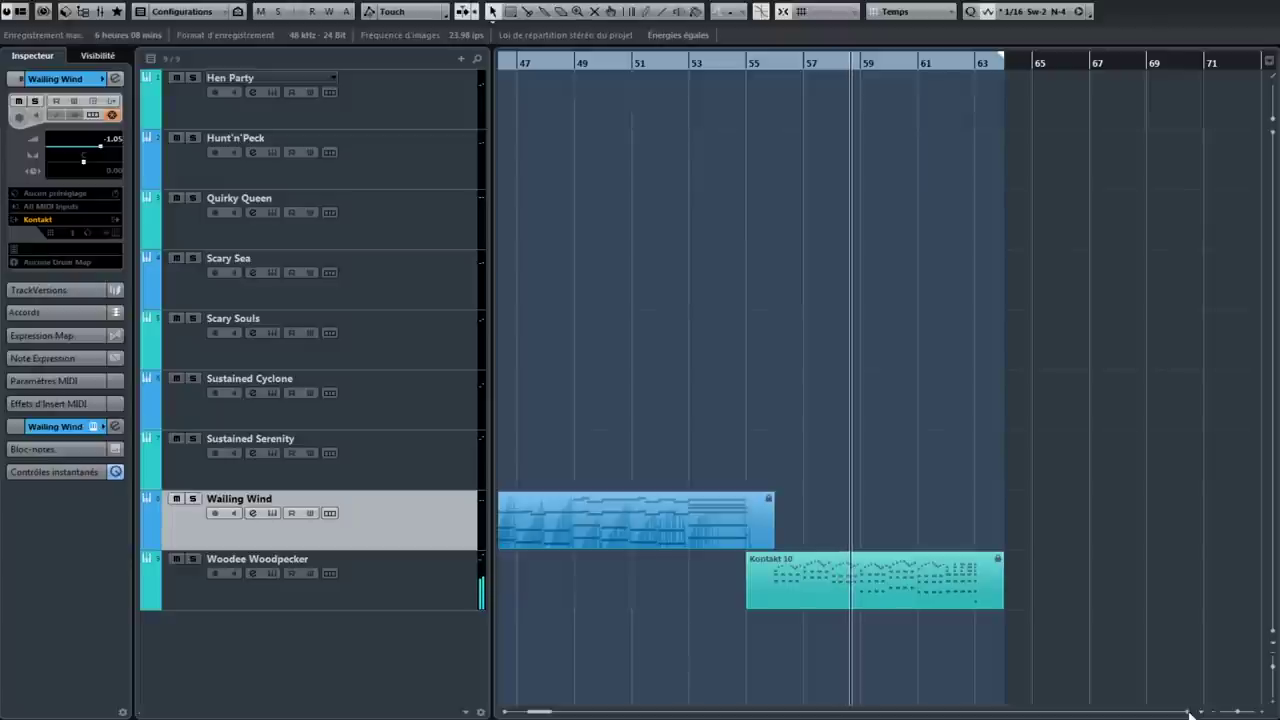
{"action": "scroll", "coordinate": [1190, 713], "scroll_direction": "right", "scroll_amount": 3}
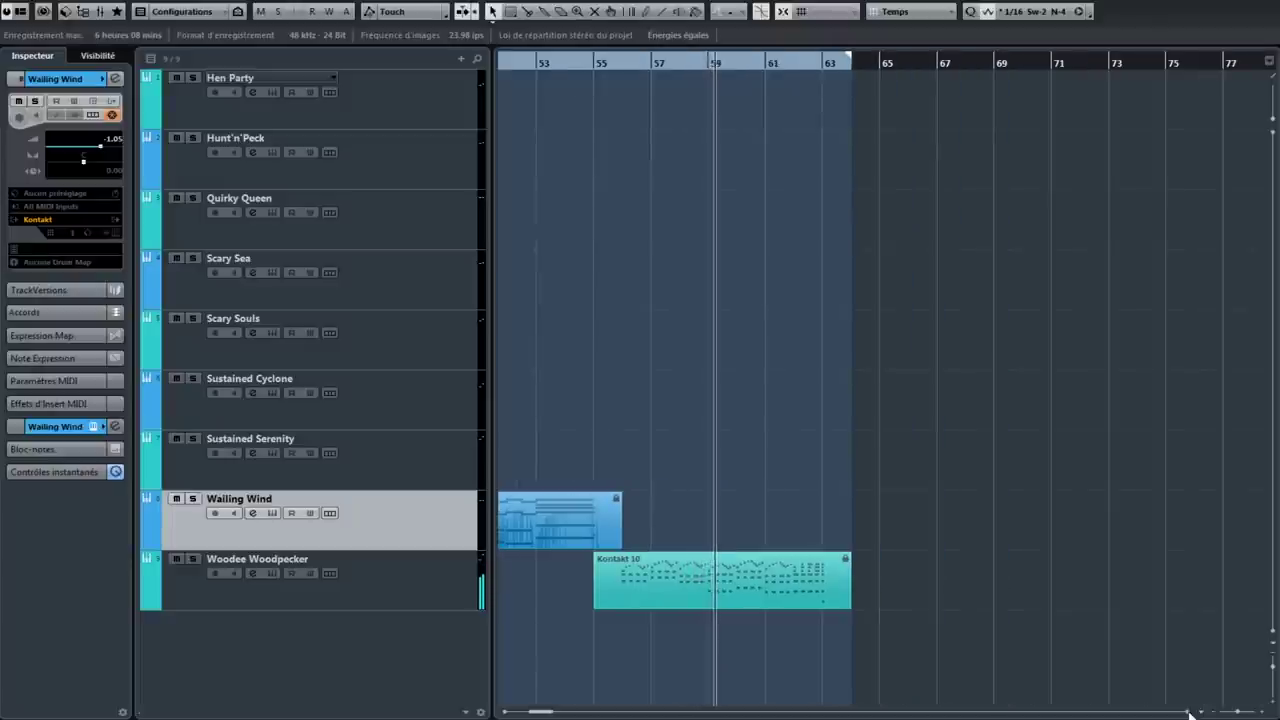